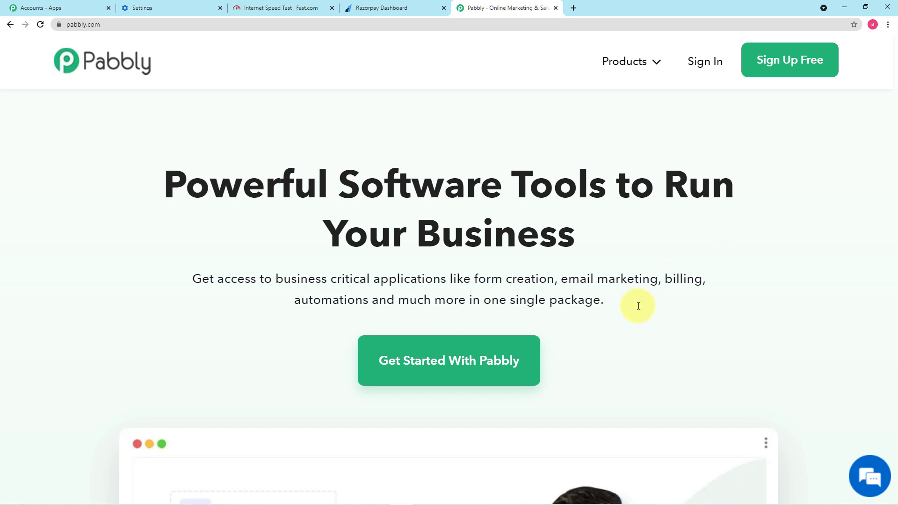
# From pabbly.com's Connect product page, sign in and launch the Pabbly Connect dashboard in a new tab
pyautogui.moveTo(613, 58)
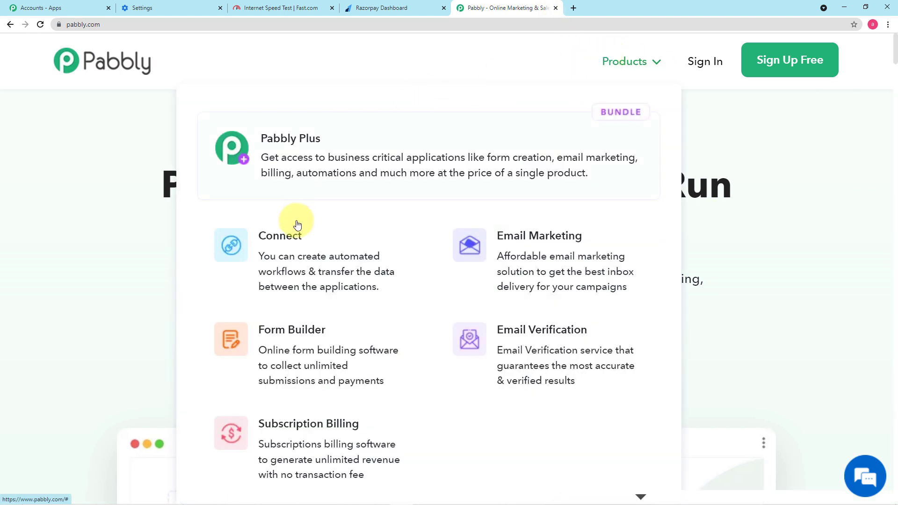
pyautogui.click(293, 258)
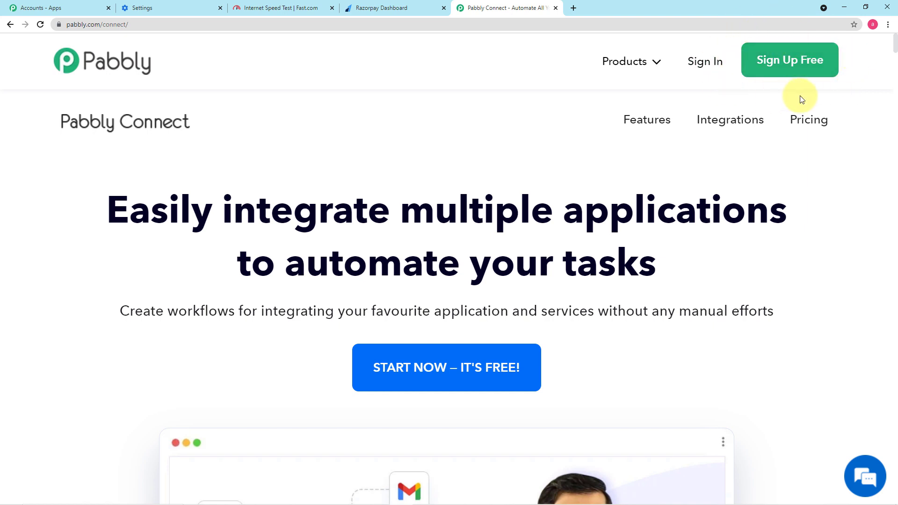
pyautogui.click(712, 65)
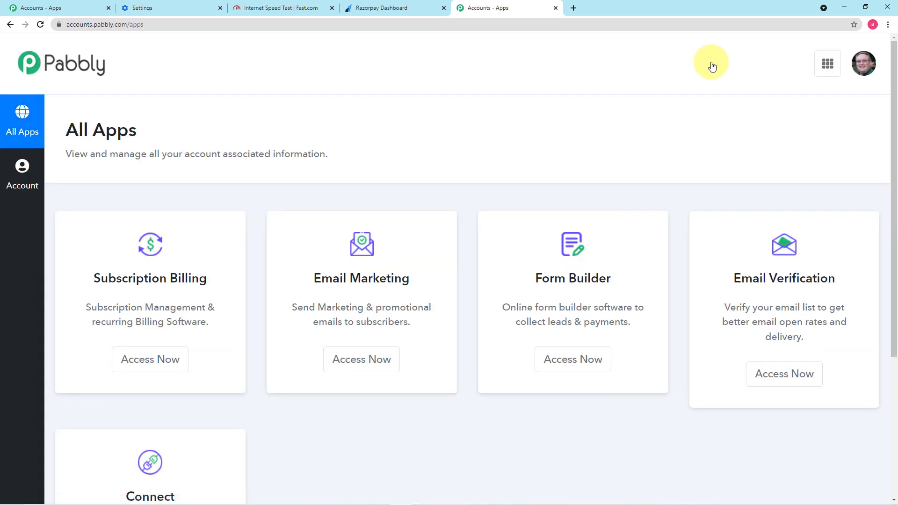
pyautogui.scroll(-5, 560, 96)
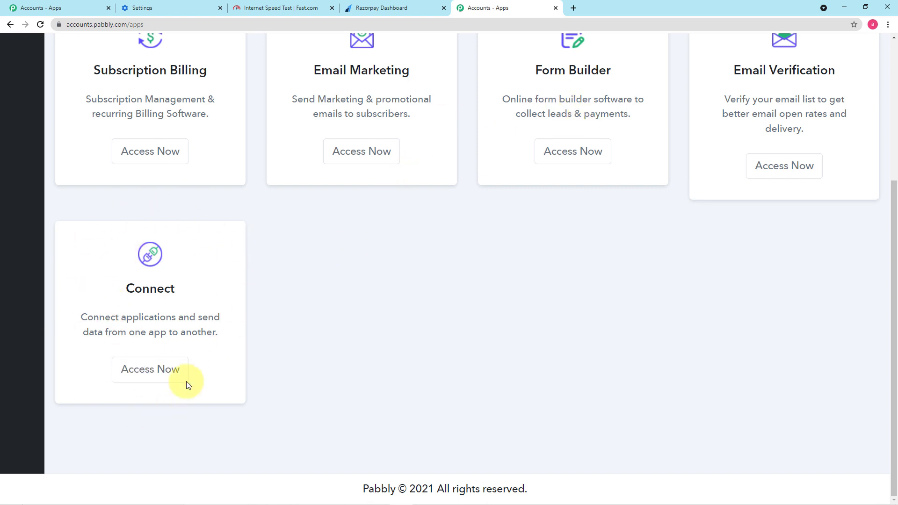
pyautogui.click(143, 372)
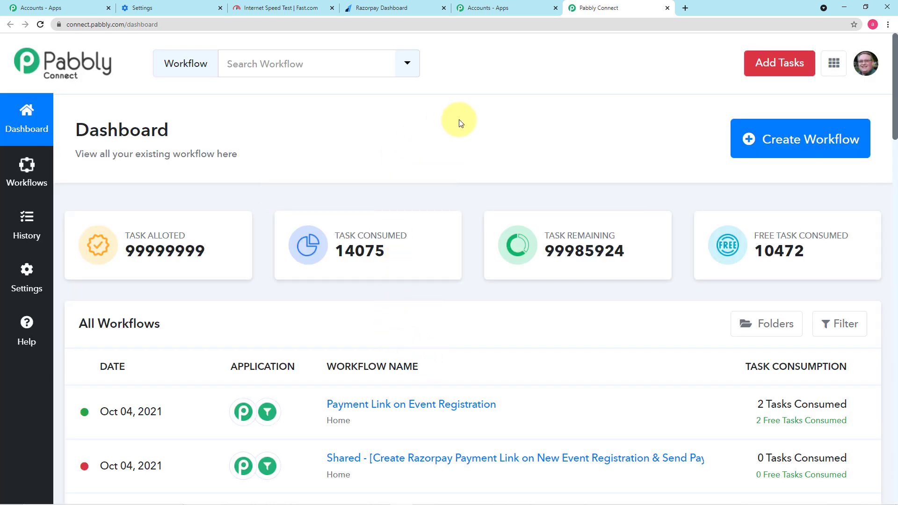
pyautogui.scroll(-5, 460, 123)
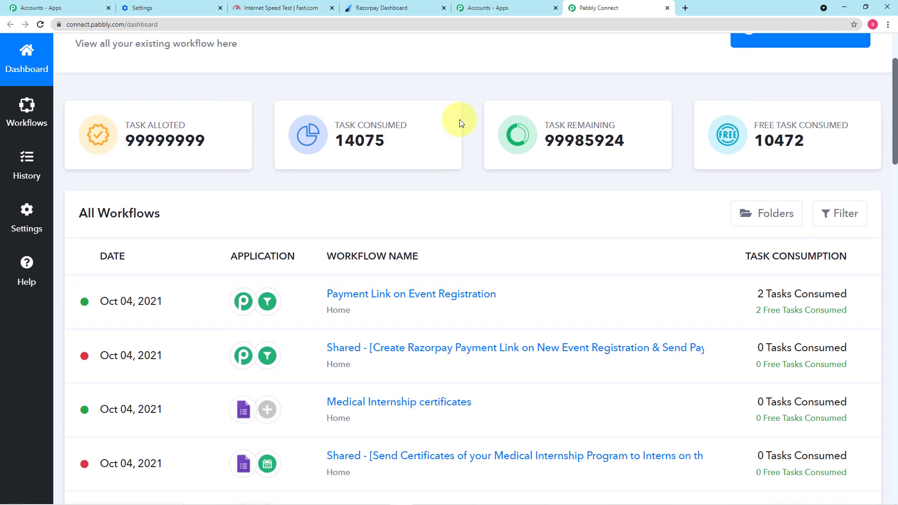
pyautogui.scroll(-9, 460, 123)
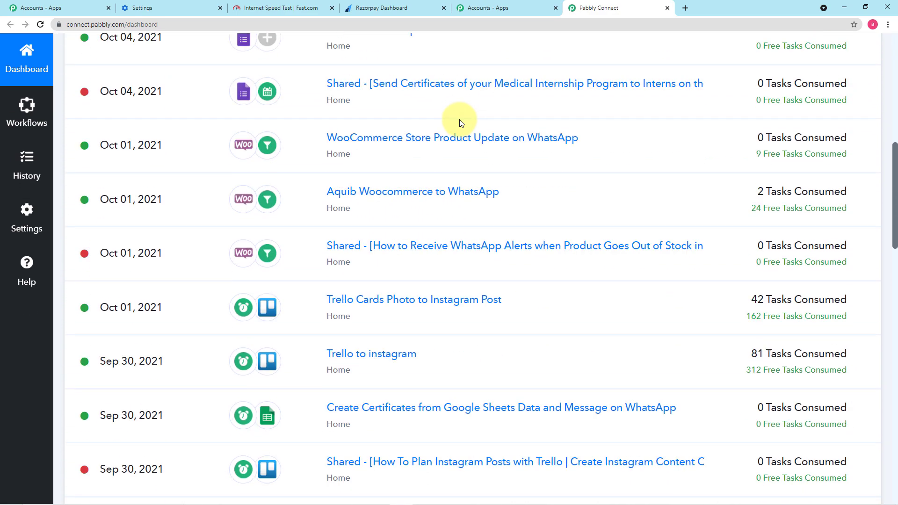
pyautogui.scroll(14, 474, 154)
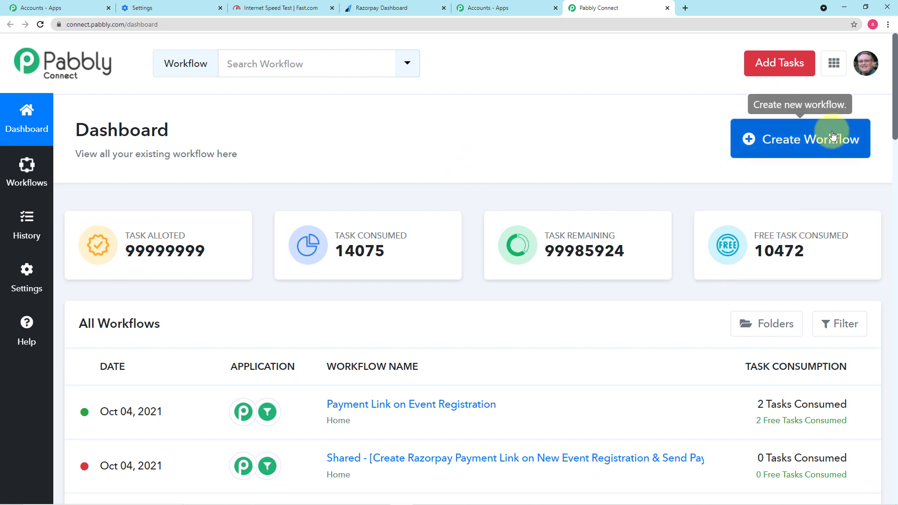
# Create a workflow named 'New Event Registration to Payment Link on WhatsApp'
pyautogui.click(789, 143)
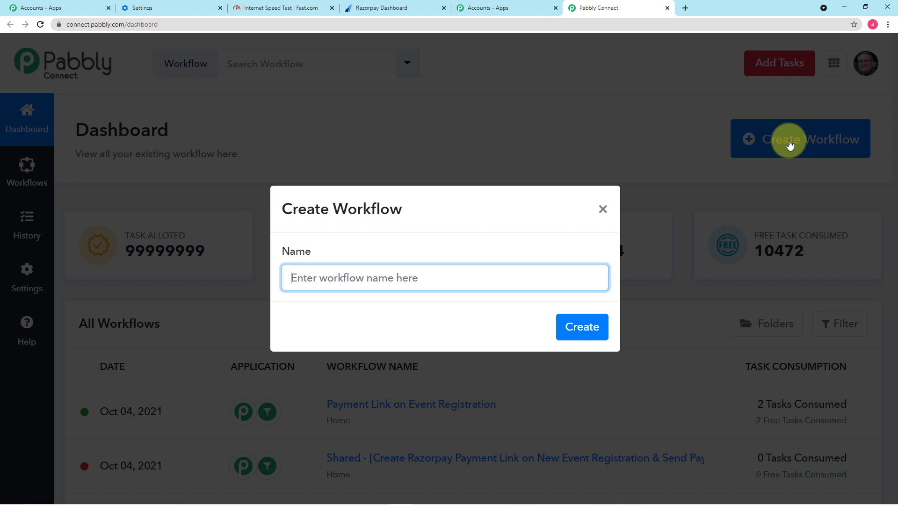
pyautogui.write('New Event Registration to Payment Link on WhatsApp')
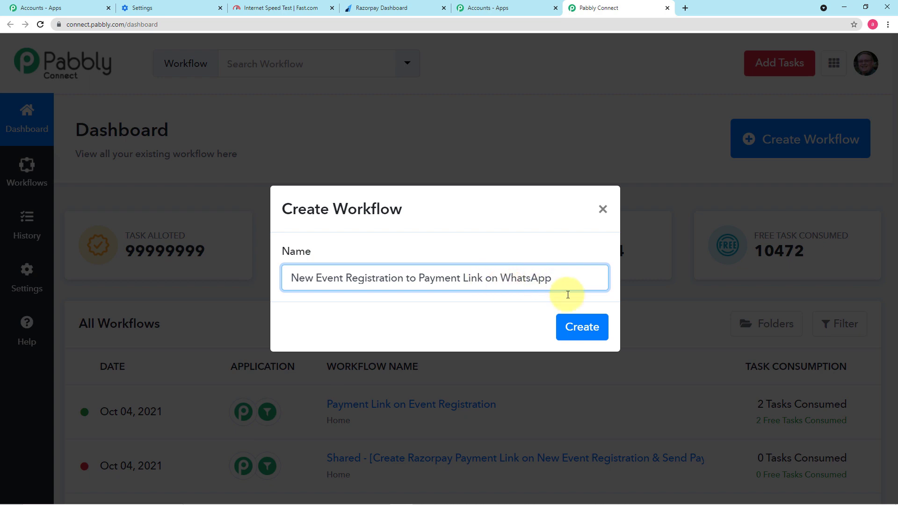
pyautogui.click(575, 327)
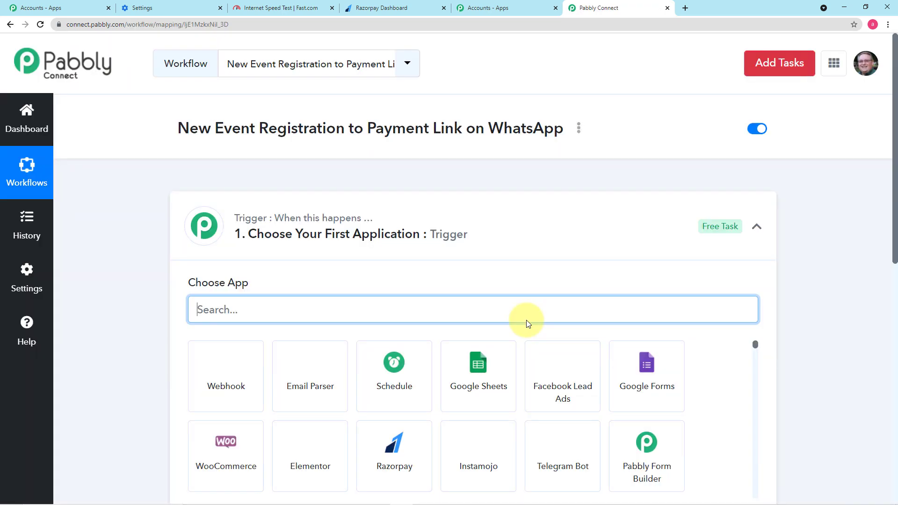
# Make Pabbly Form Builder the trigger app with the New Form Submission event
pyautogui.click(766, 227)
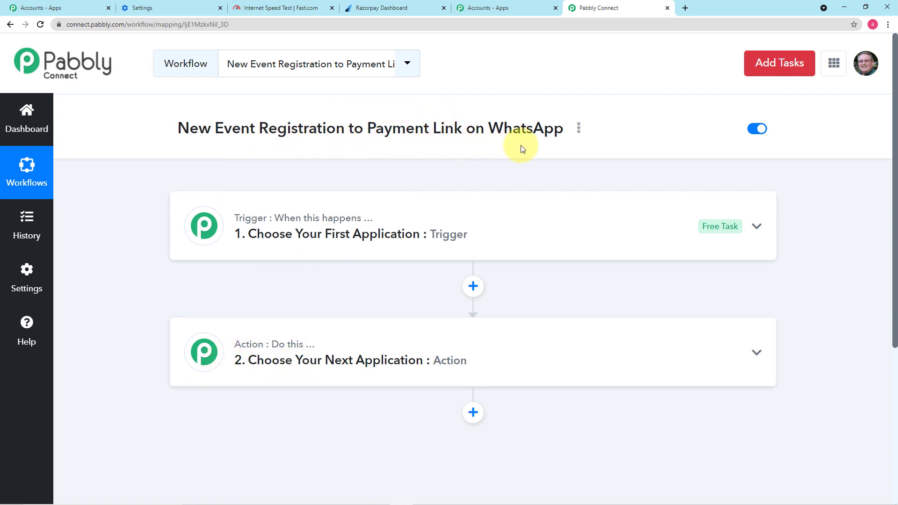
pyautogui.click(387, 247)
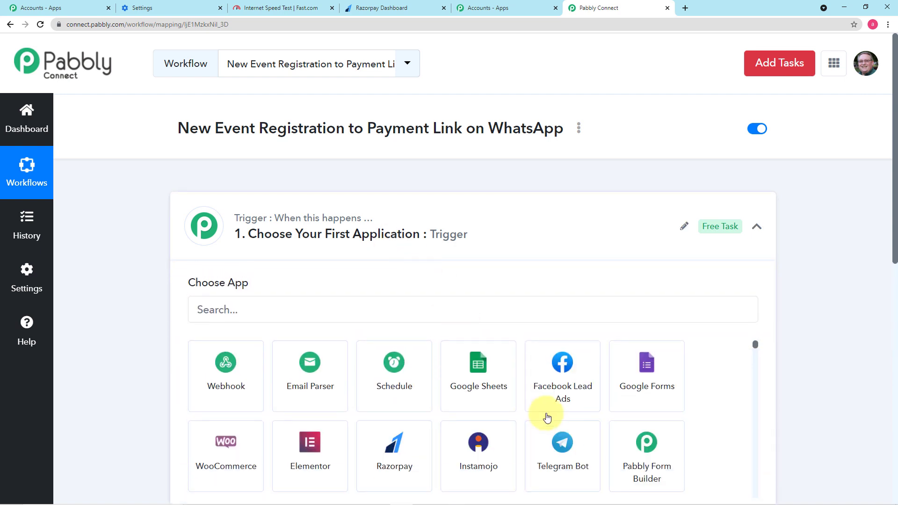
pyautogui.scroll(-2, 545, 414)
pyautogui.click(227, 311)
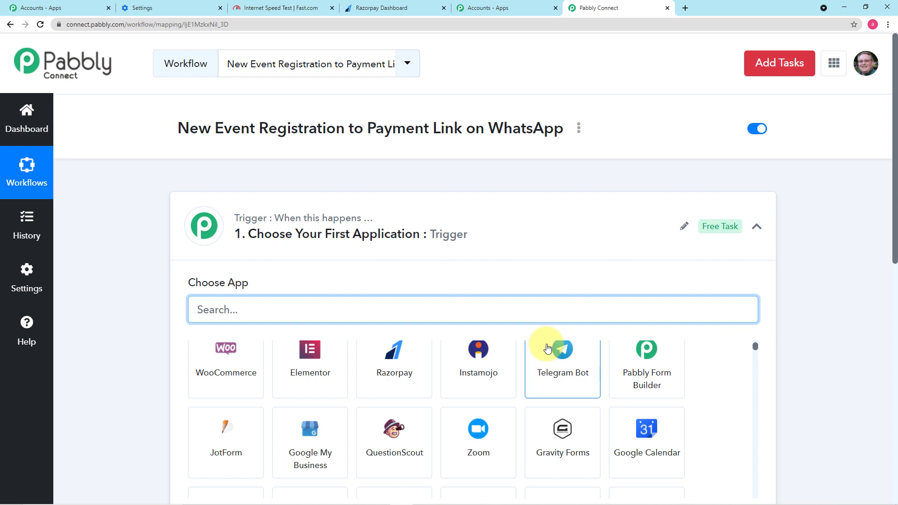
pyautogui.click(645, 377)
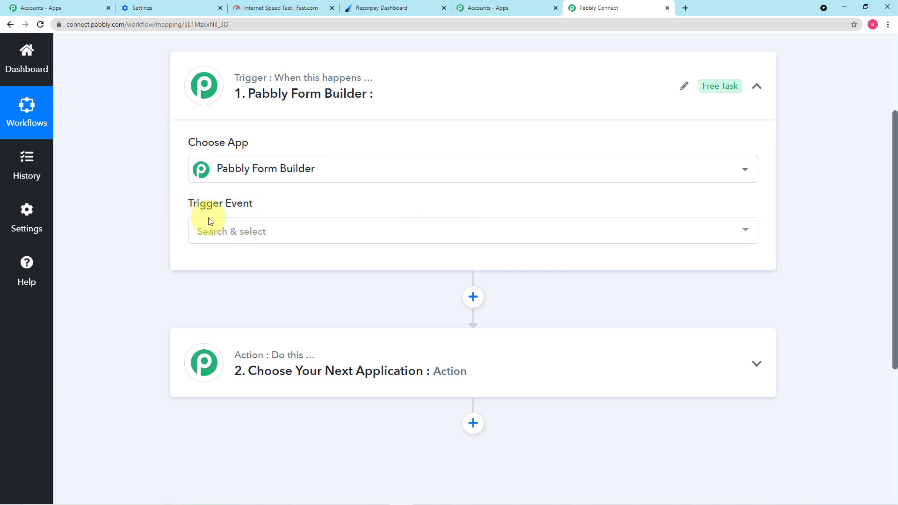
pyautogui.click(299, 237)
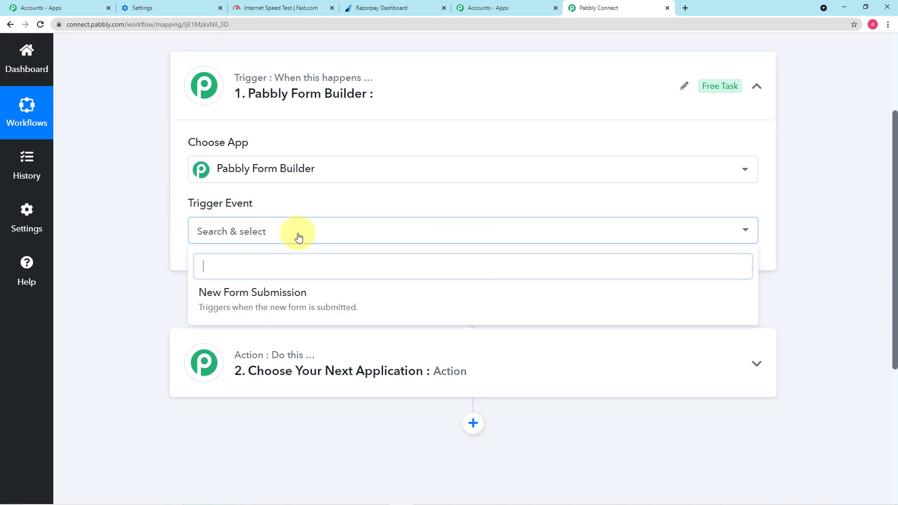
pyautogui.click(300, 305)
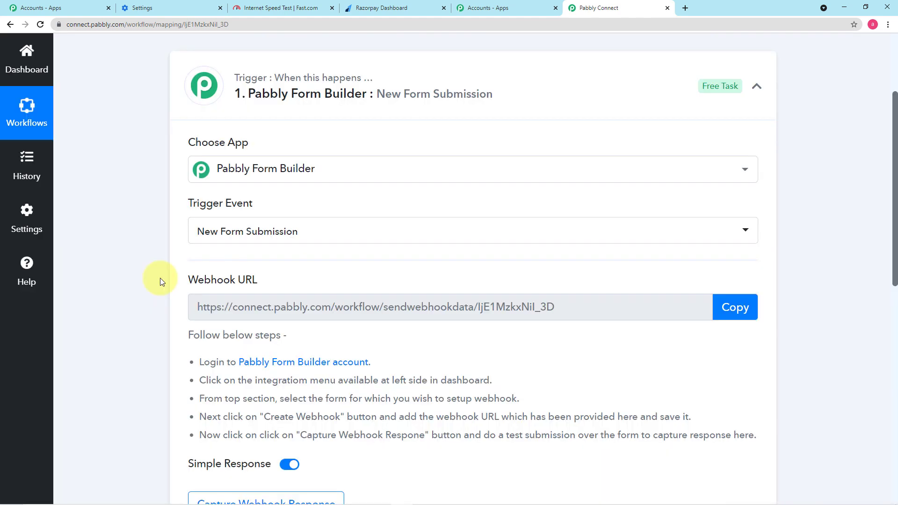
# Copy the trigger's webhook URL and switch to the Pabbly Form Builder window
pyautogui.scroll(-1, 160, 281)
pyautogui.scroll(-1, 160, 279)
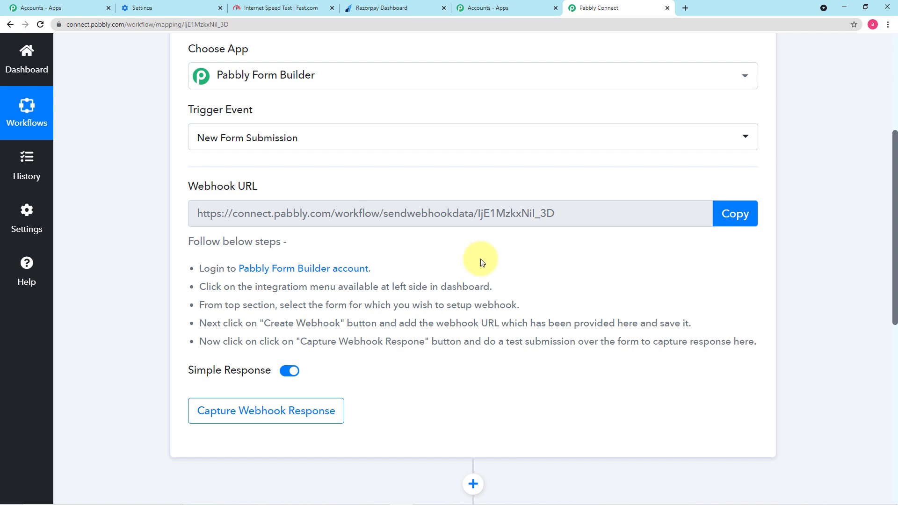
pyautogui.scroll(-1, 482, 262)
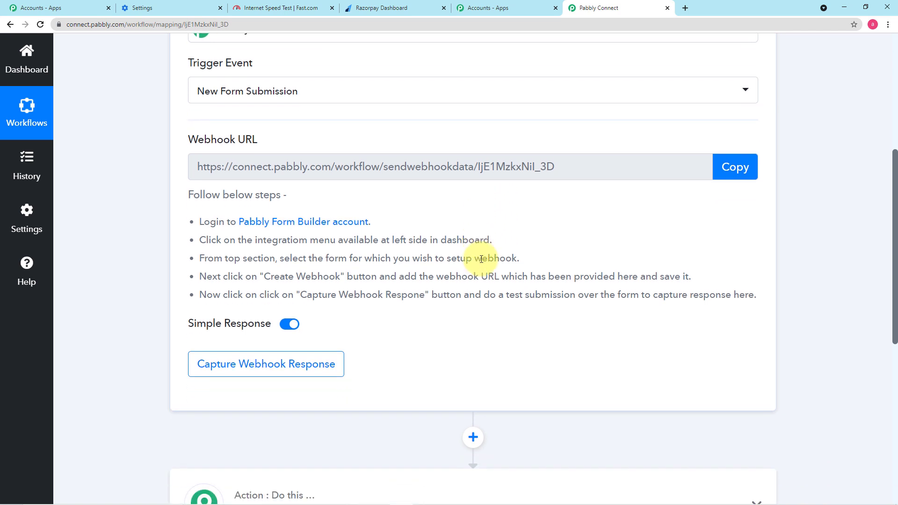
pyautogui.click(742, 170)
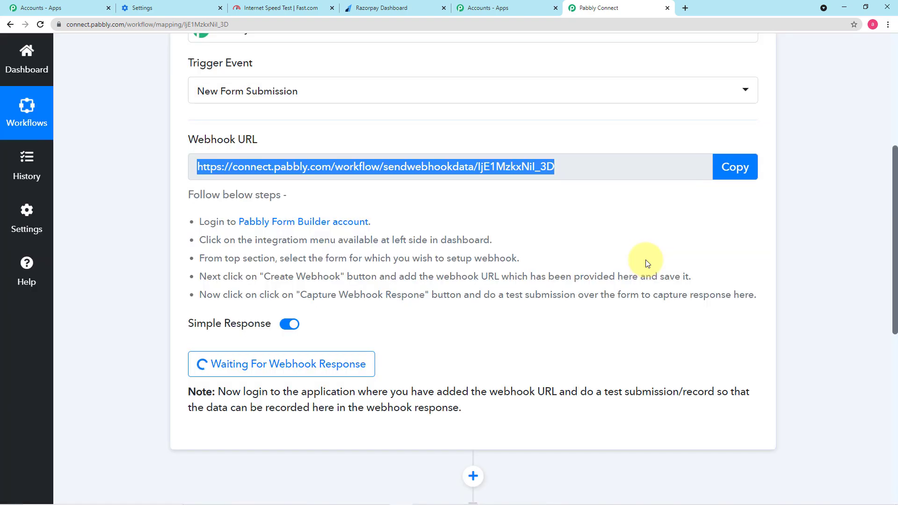
pyautogui.hotkey('alt', 'Tab')
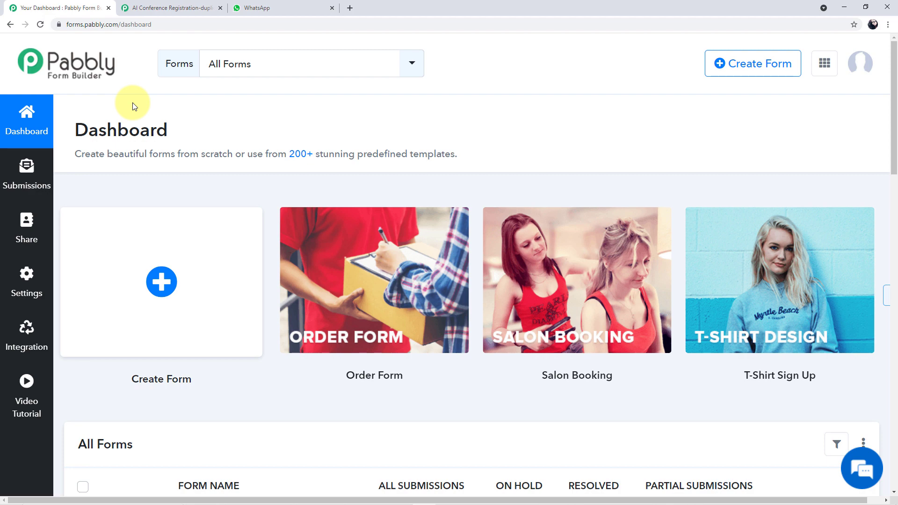
# Look over the submitted conference registration form page, then return to the Form Builder dashboard
pyautogui.scroll(-3, 168, 147)
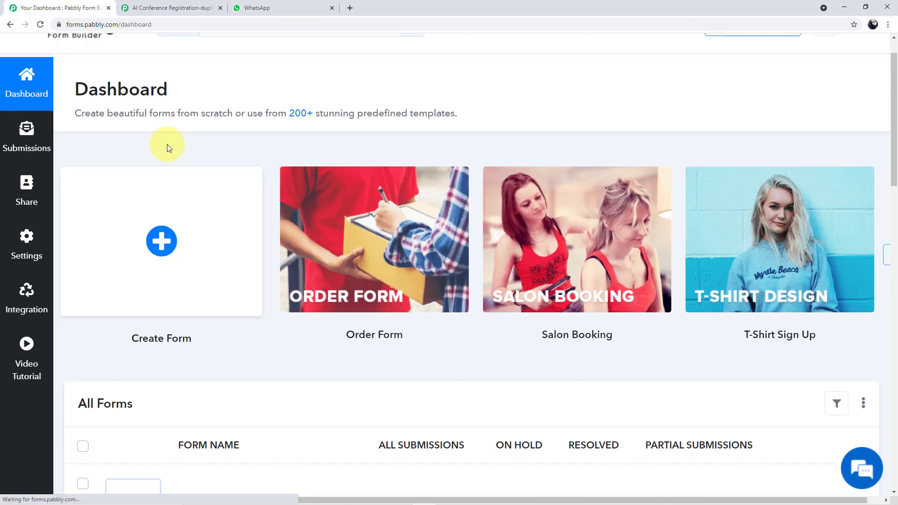
pyautogui.scroll(-7, 169, 147)
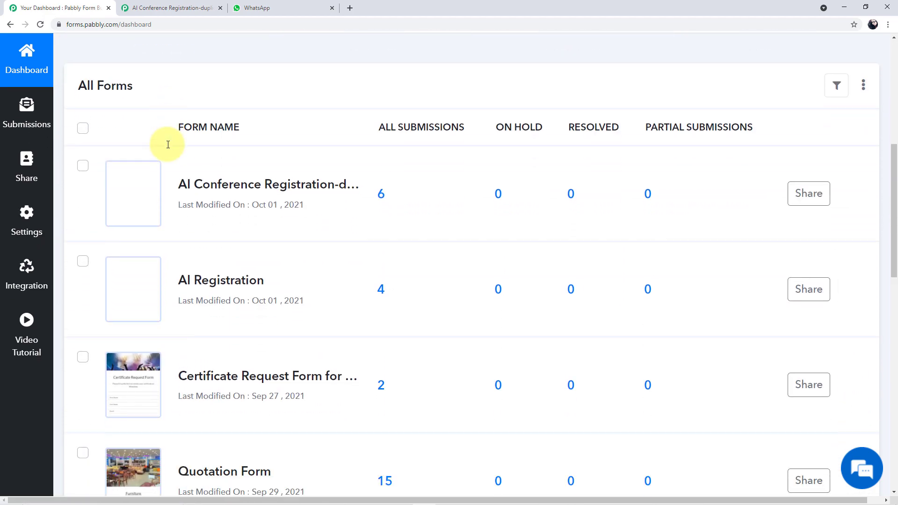
pyautogui.scroll(-5, 220, 135)
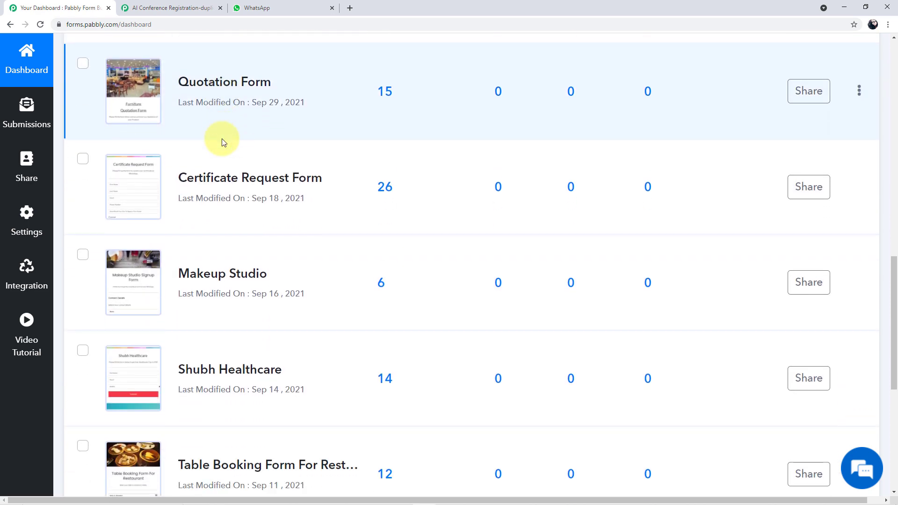
pyautogui.scroll(5, 222, 139)
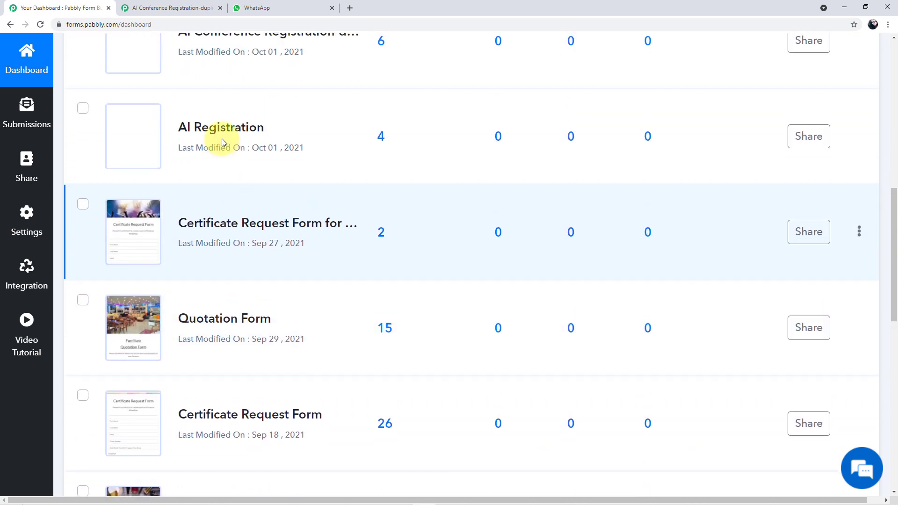
pyautogui.scroll(1, 222, 138)
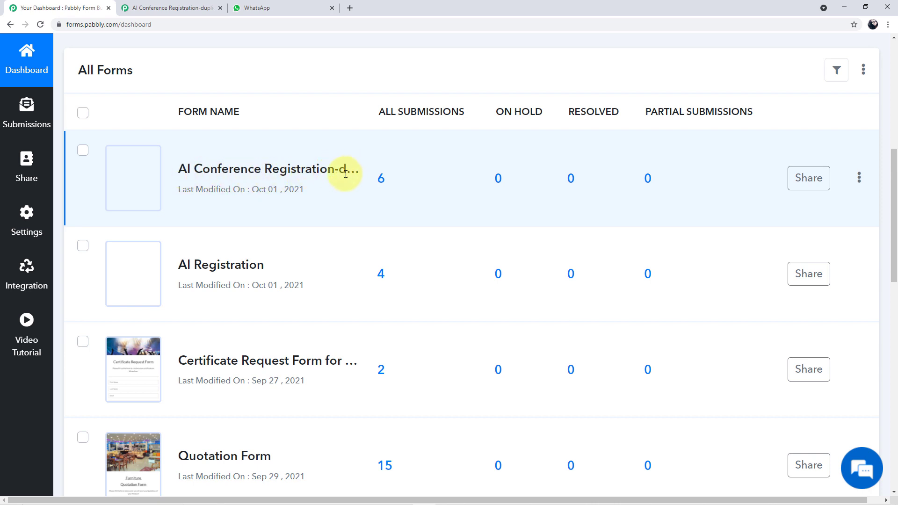
pyautogui.click(165, 12)
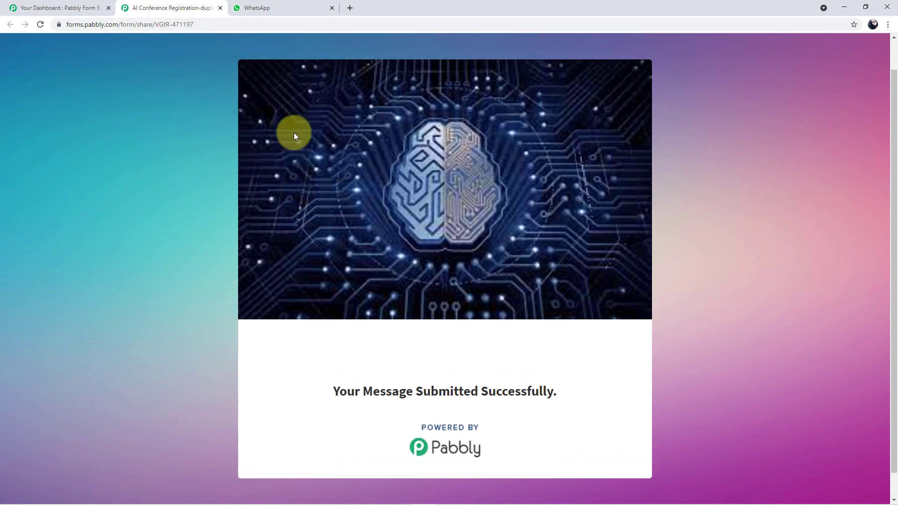
pyautogui.scroll(-1, 294, 135)
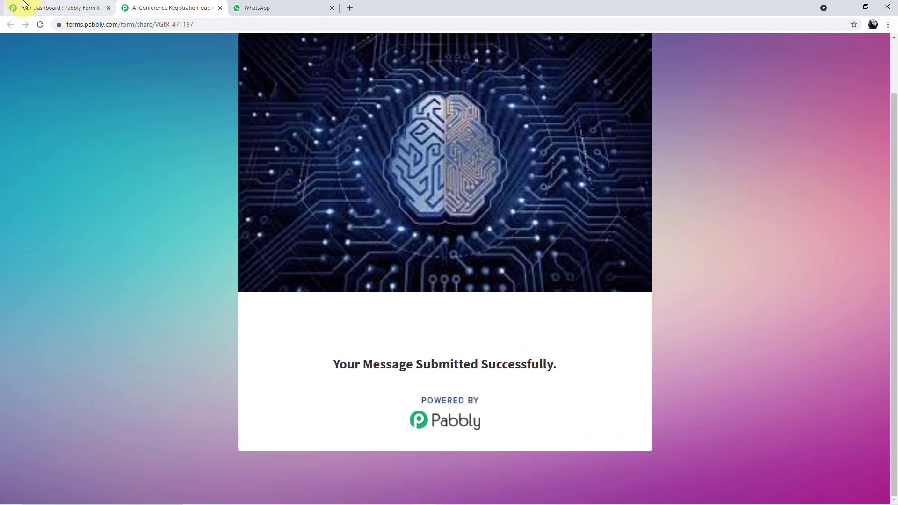
pyautogui.click(40, 10)
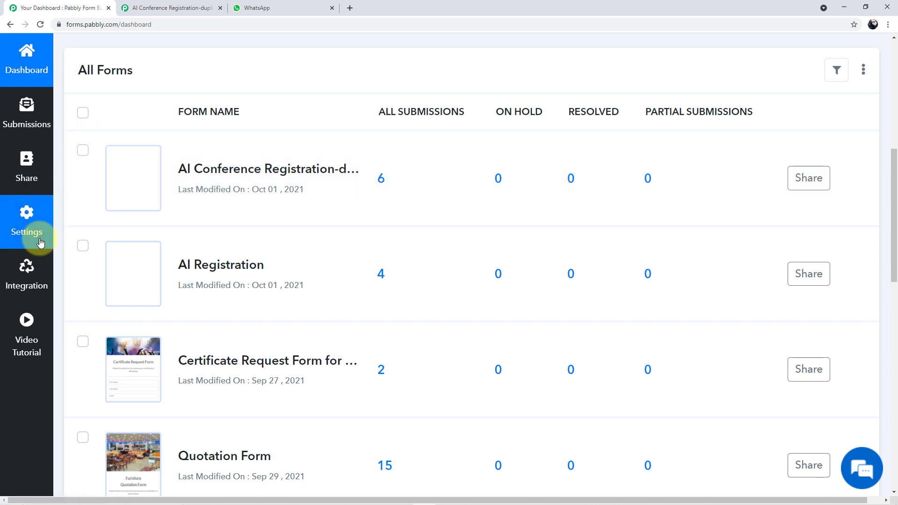
# Go to the form's Integration > Webhooks page
pyautogui.click(23, 288)
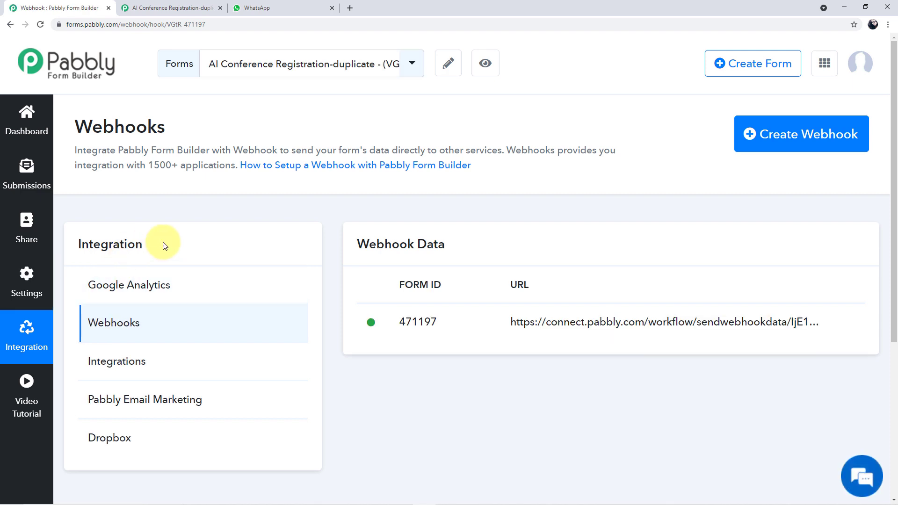
pyautogui.scroll(-2, 178, 240)
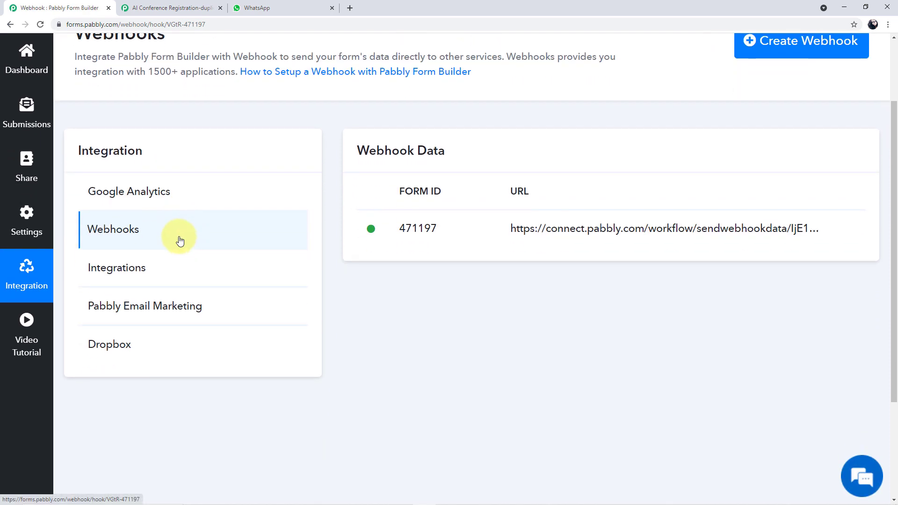
pyautogui.click(116, 231)
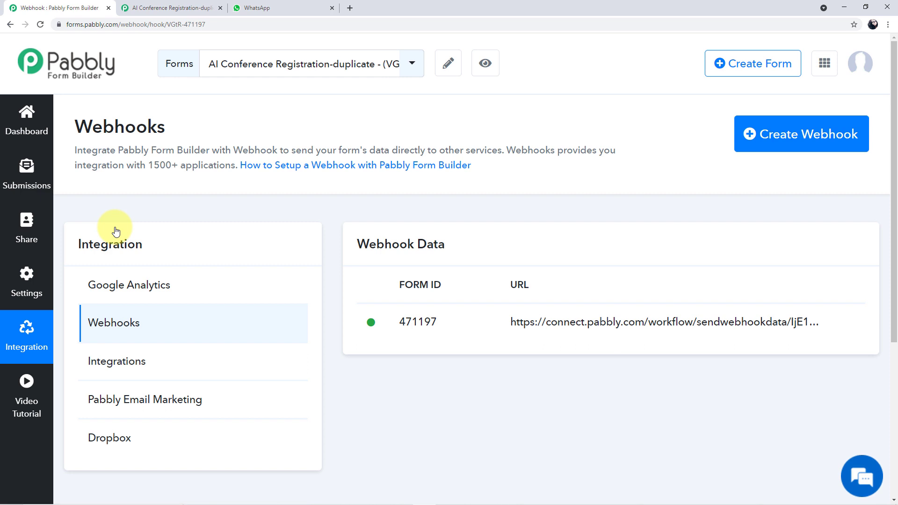
pyautogui.scroll(-2, 408, 205)
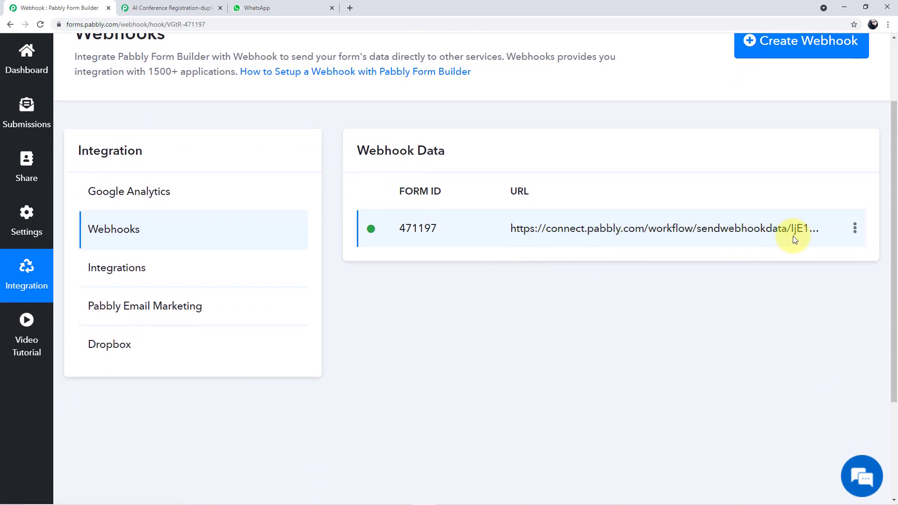
pyautogui.scroll(2, 706, 277)
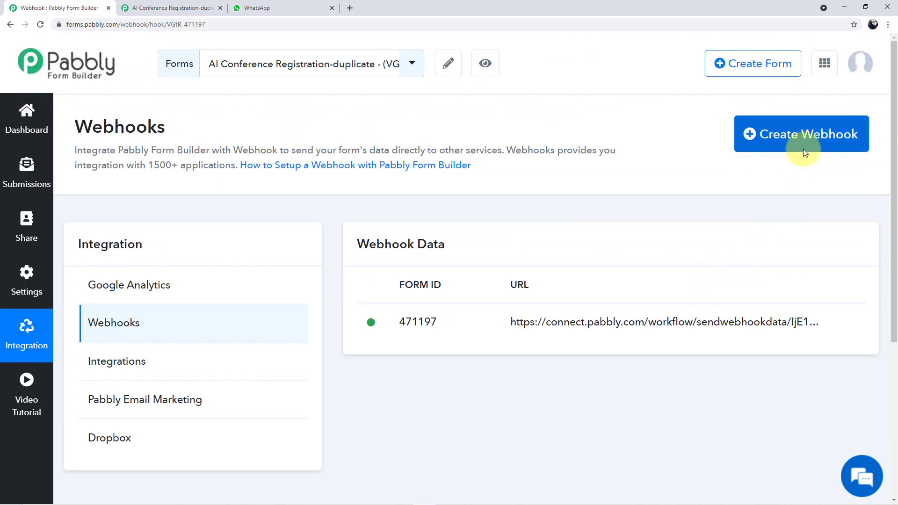
# Create and save a webhook with the pasted Pabbly Connect URL, then return to Connect
pyautogui.click(781, 135)
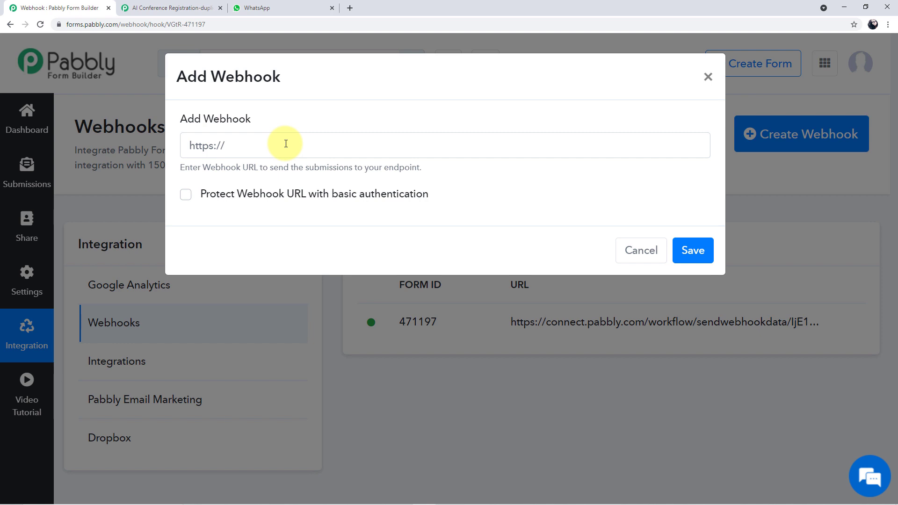
pyautogui.click(286, 144)
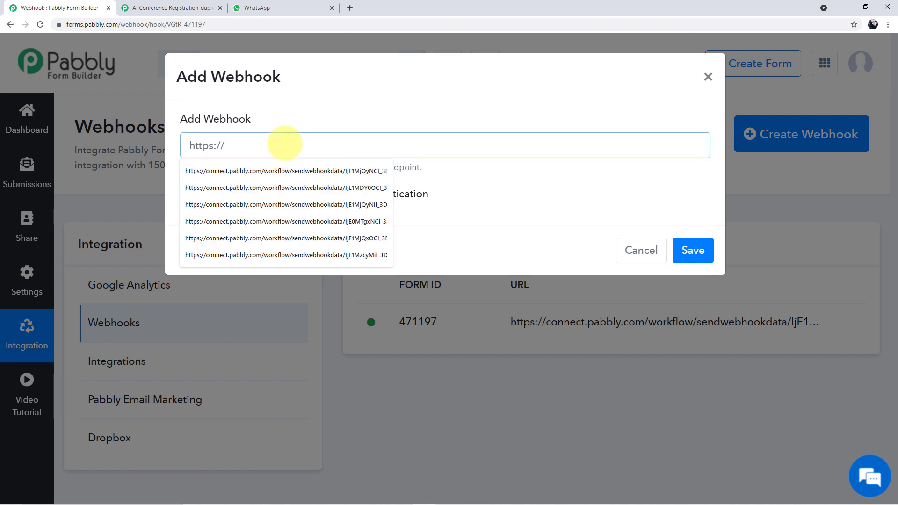
pyautogui.hotkey('ctrl', 'v')
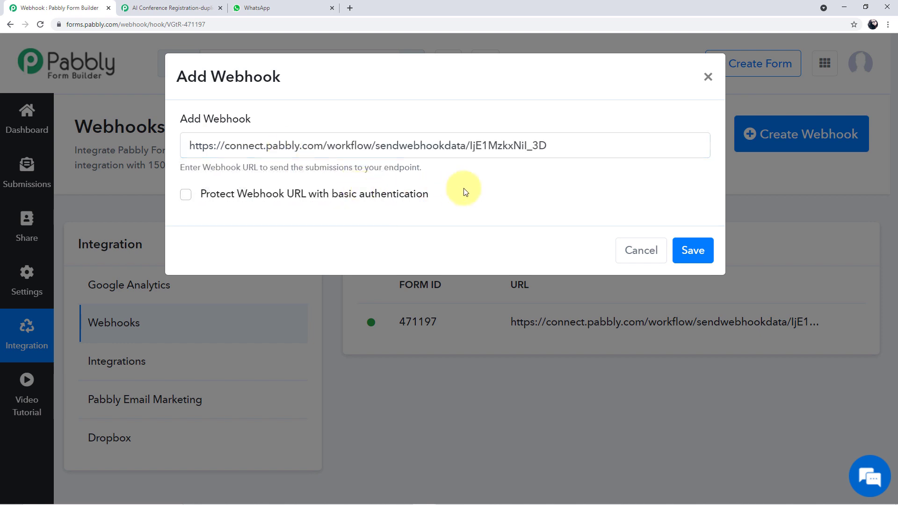
pyautogui.click(694, 249)
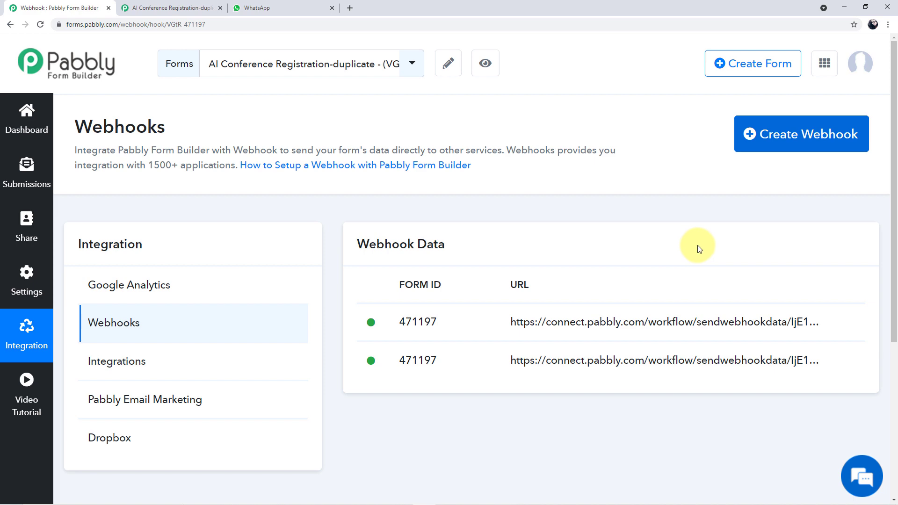
pyautogui.scroll(-5, 700, 247)
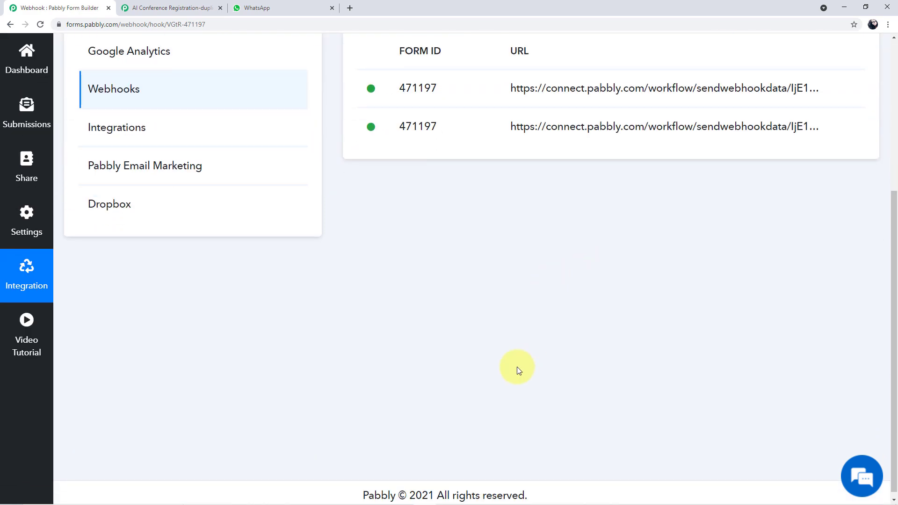
pyautogui.hotkey('alt', 'Tab')
# Re-capture the webhook response, confirming with Yes
pyautogui.scroll(-2, 489, 314)
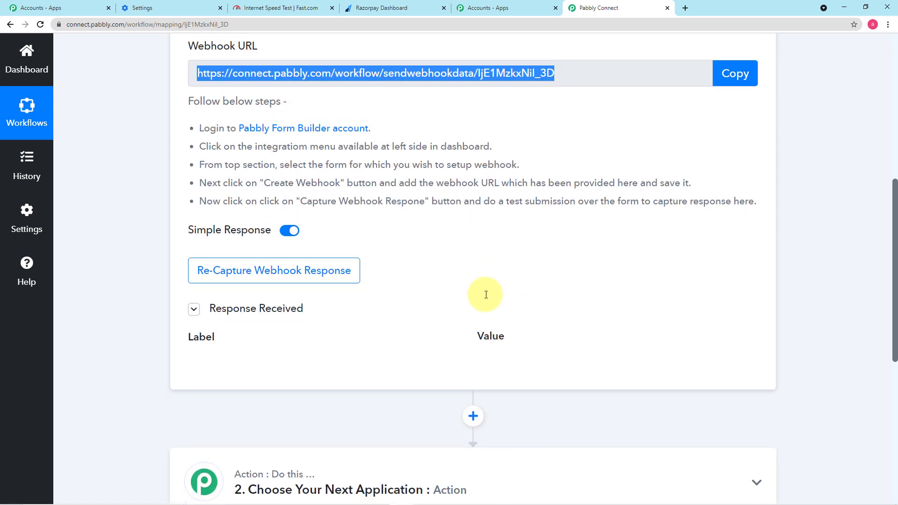
pyautogui.scroll(-1, 494, 262)
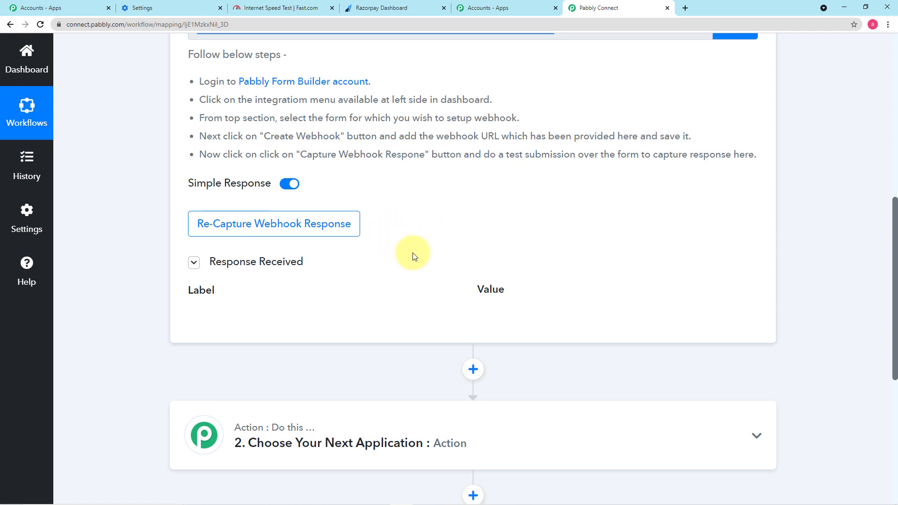
pyautogui.scroll(-1, 414, 256)
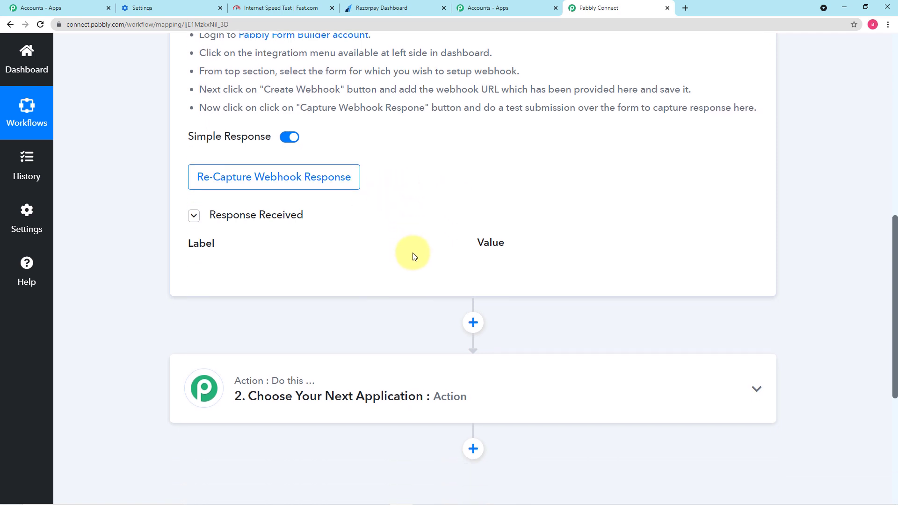
pyautogui.click(302, 188)
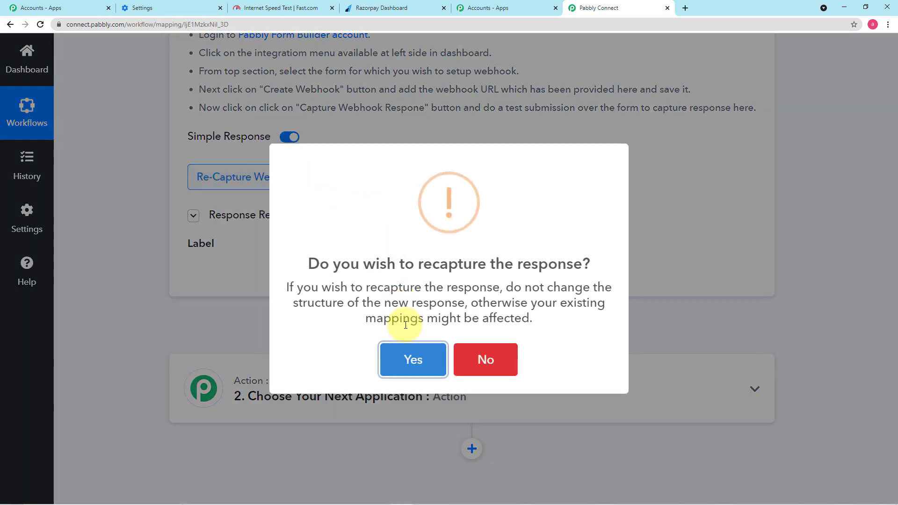
pyautogui.click(402, 356)
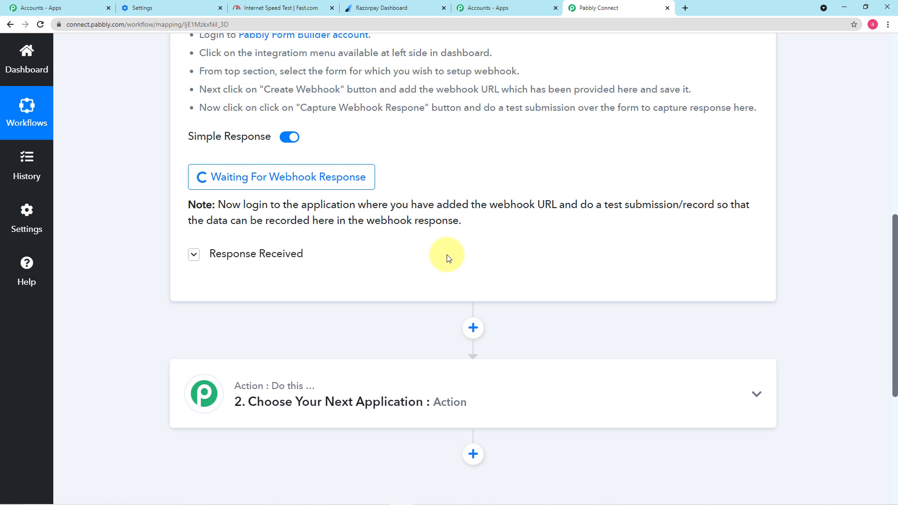
# Load the registration form's share link in a new tab and answer Yes to continue
pyautogui.click(685, 8)
pyautogui.write('https://forms.pabbly.com/form/share/VGtR-471197')
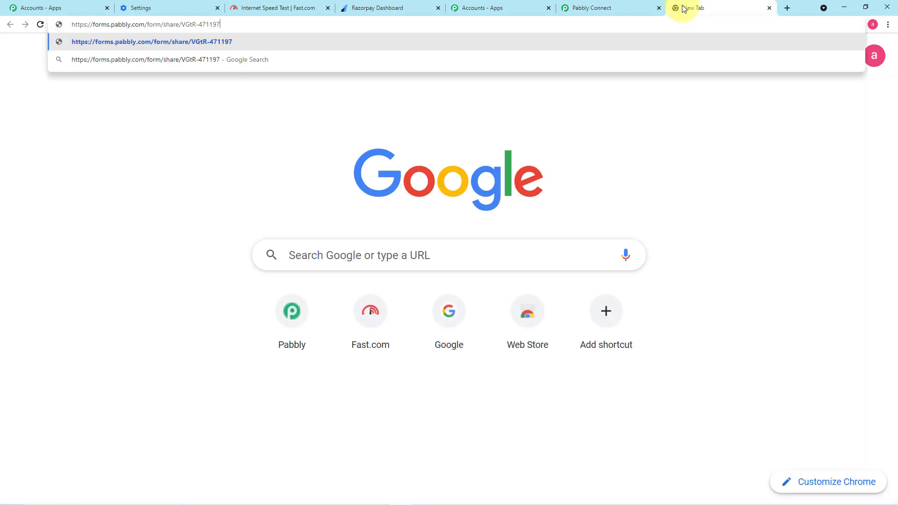
pyautogui.press('Return')
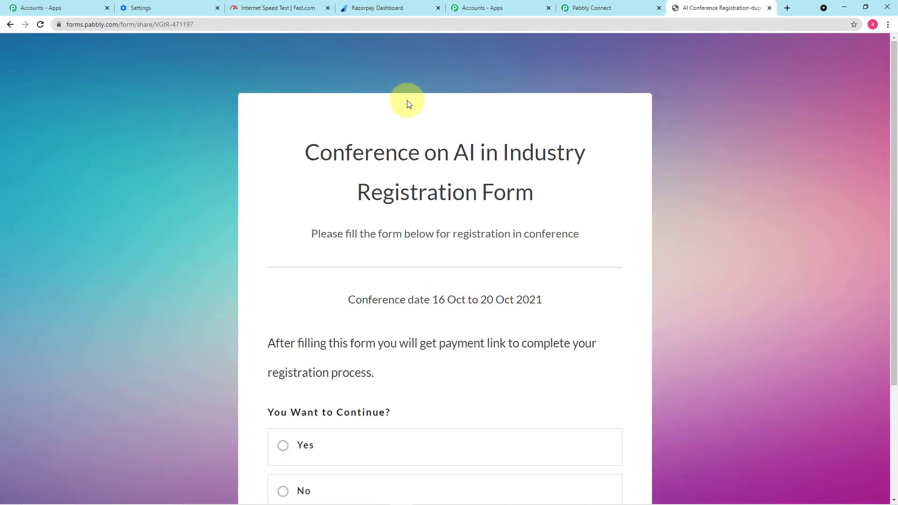
pyautogui.scroll(-1, 407, 105)
pyautogui.scroll(-3, 407, 107)
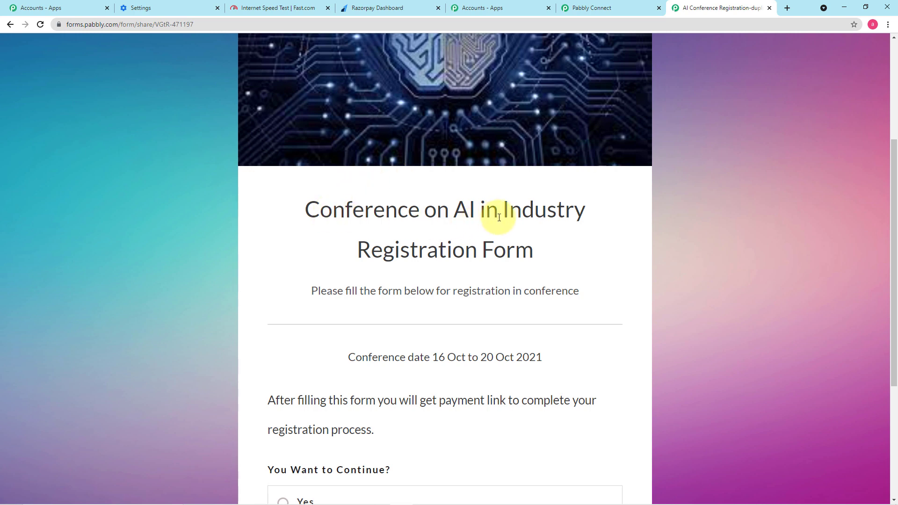
pyautogui.scroll(-1, 508, 218)
pyautogui.scroll(-1, 511, 219)
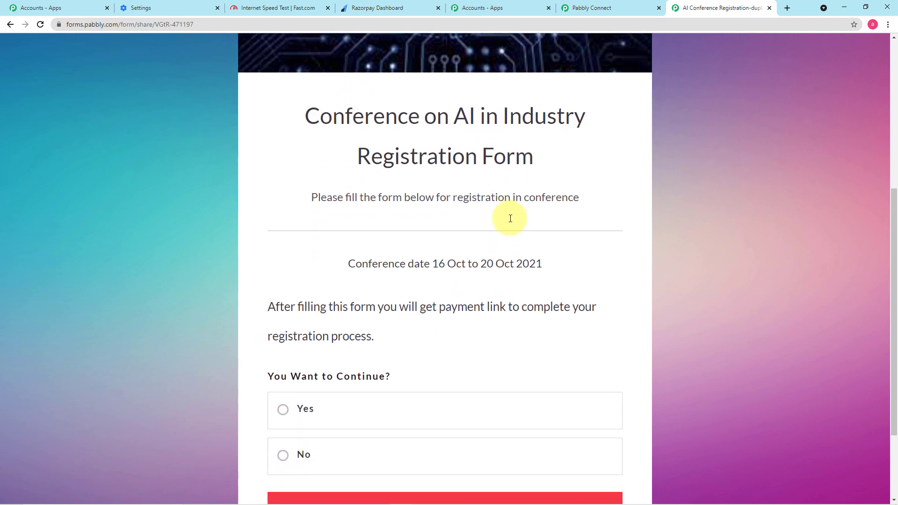
pyautogui.scroll(-3, 510, 219)
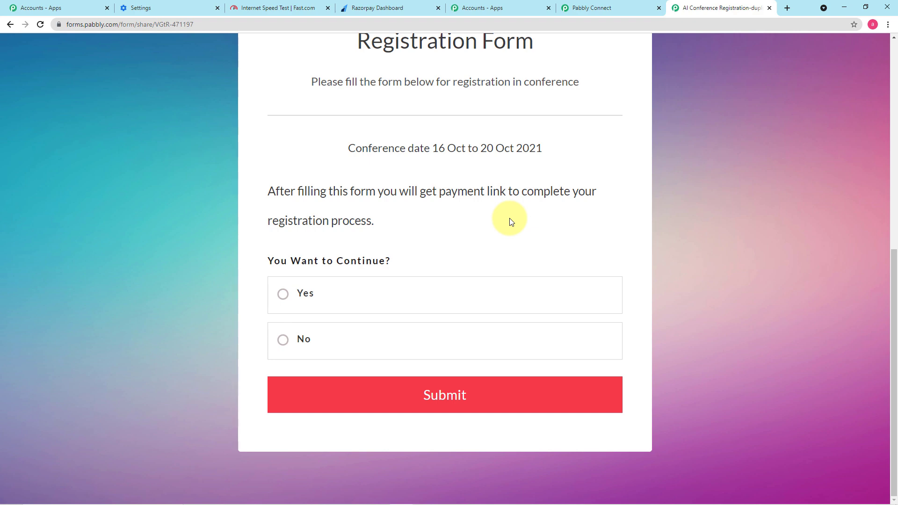
pyautogui.click(311, 296)
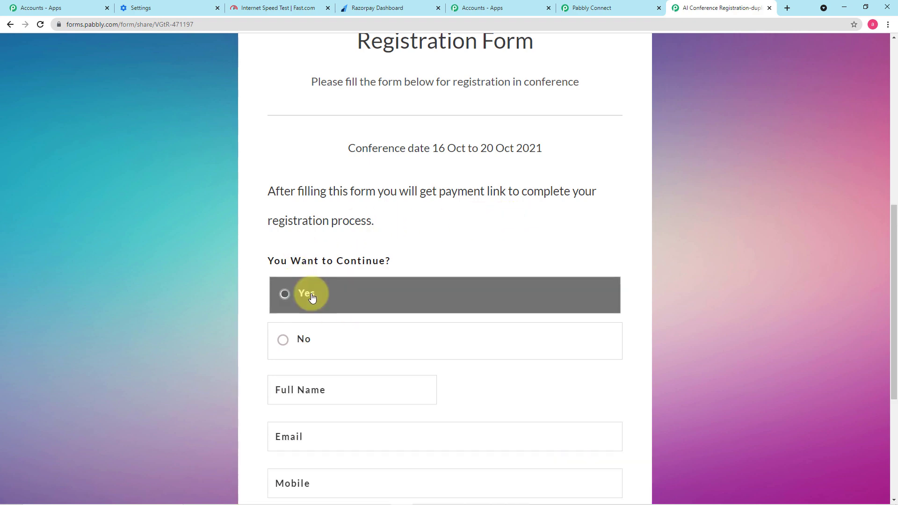
pyautogui.scroll(-4, 312, 298)
# Enter the registrant's full name and e-mail, and organization 'MB'
pyautogui.click(341, 200)
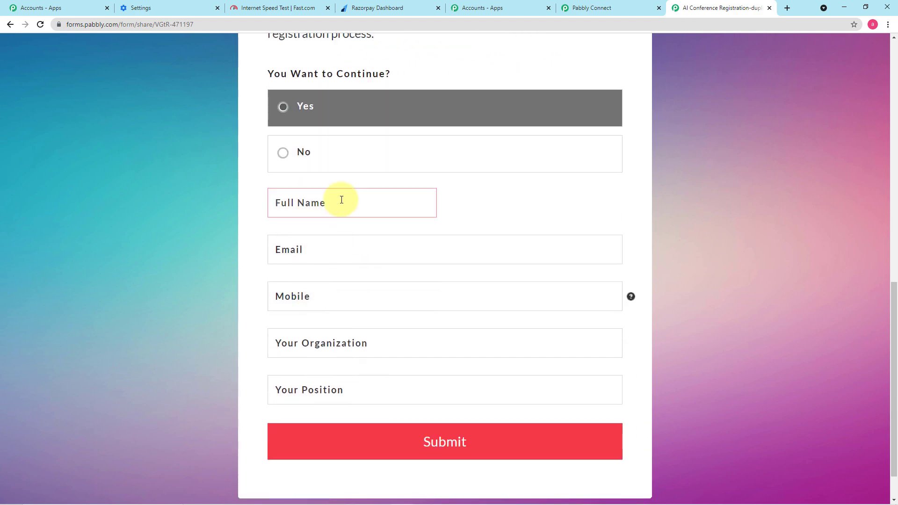
pyautogui.click(347, 242)
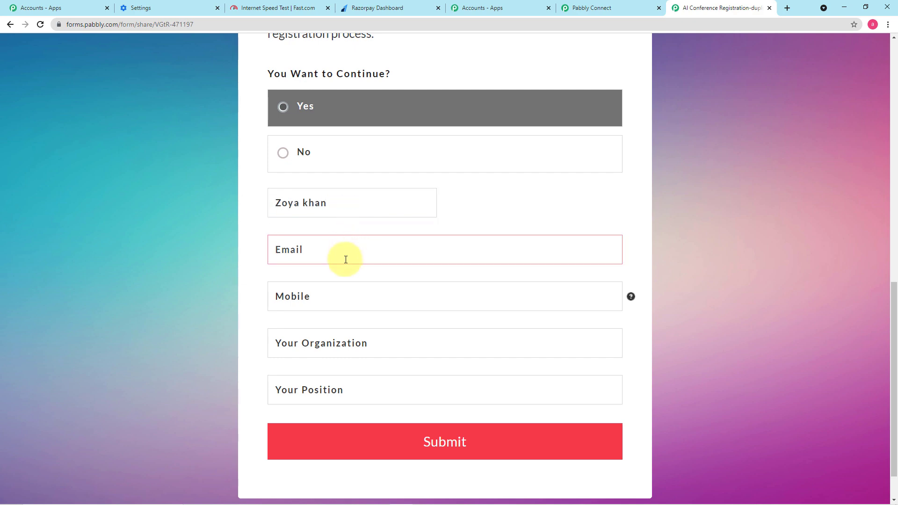
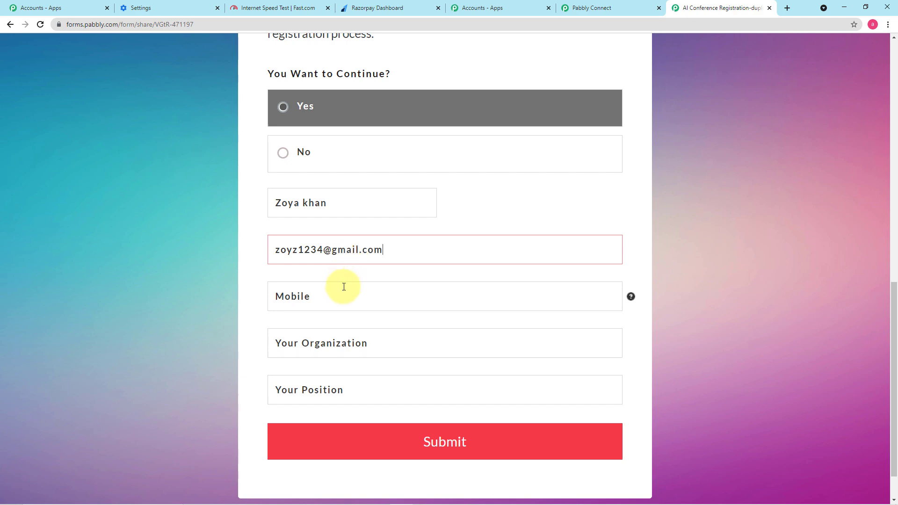
pyautogui.scroll(-1, 350, 319)
pyautogui.click(358, 297)
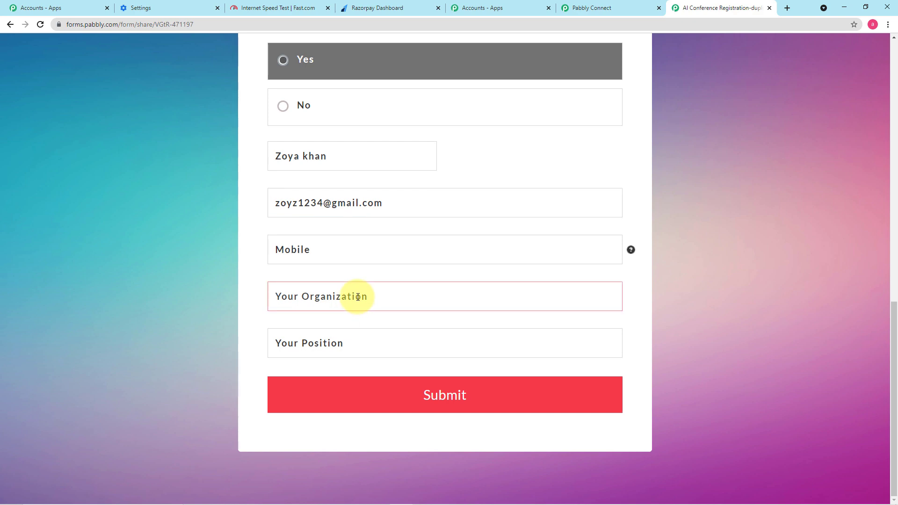
pyautogui.write('m')
pyautogui.press('BackSpace')
pyautogui.write('MB')
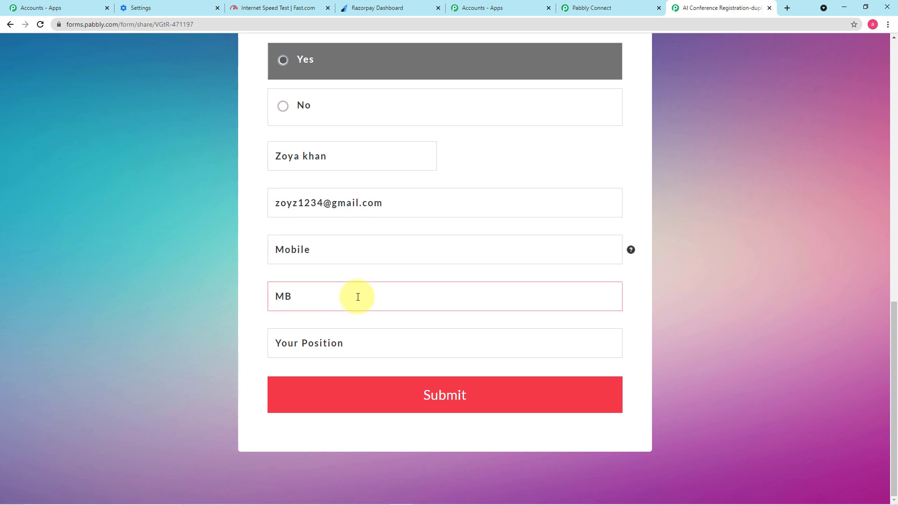
# Set position 'Content W', enter the mobile number, and submit the form
pyautogui.click(350, 344)
pyautogui.write('Con')
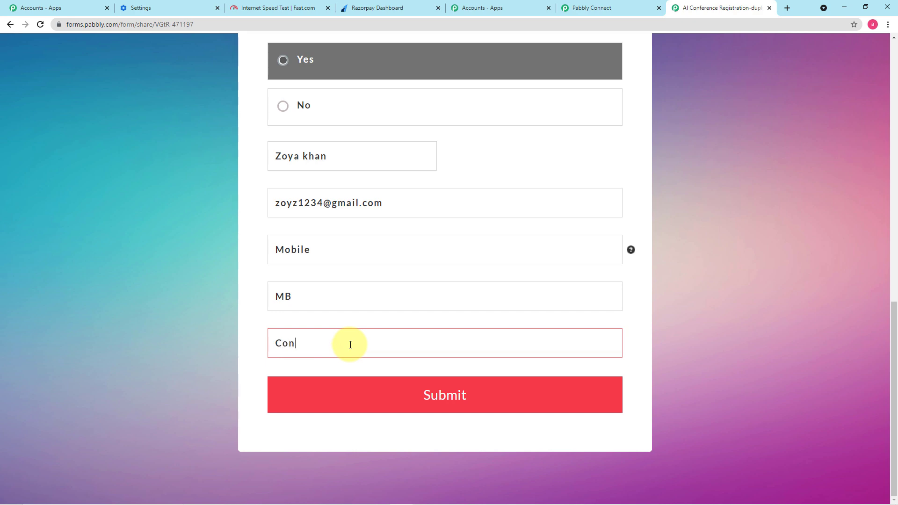
pyautogui.write('tent Writer')
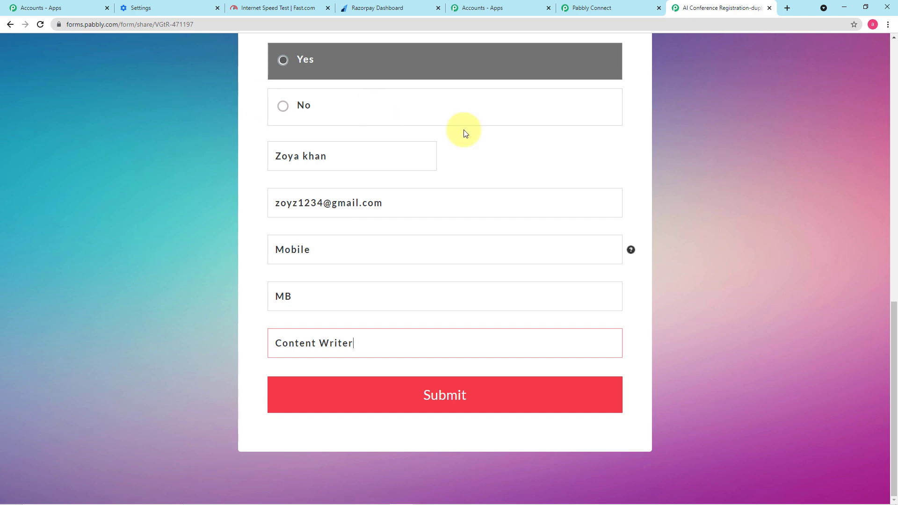
pyautogui.click(391, 255)
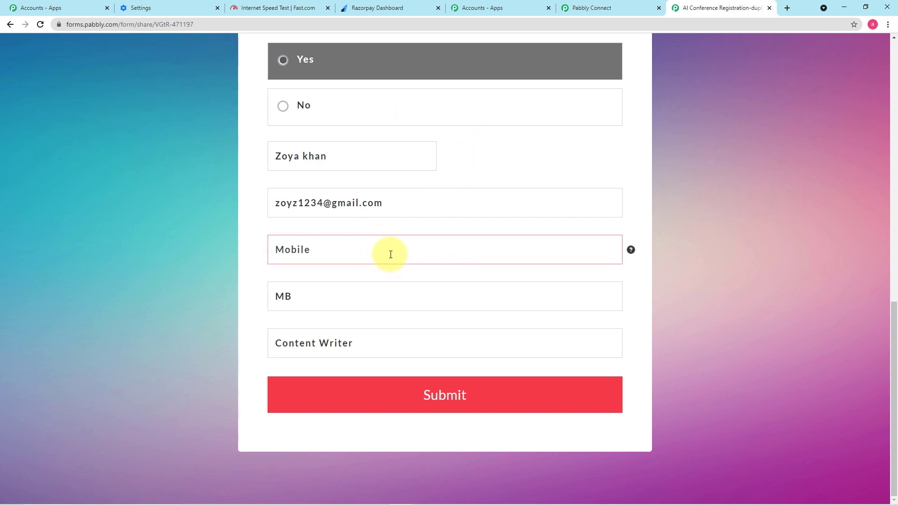
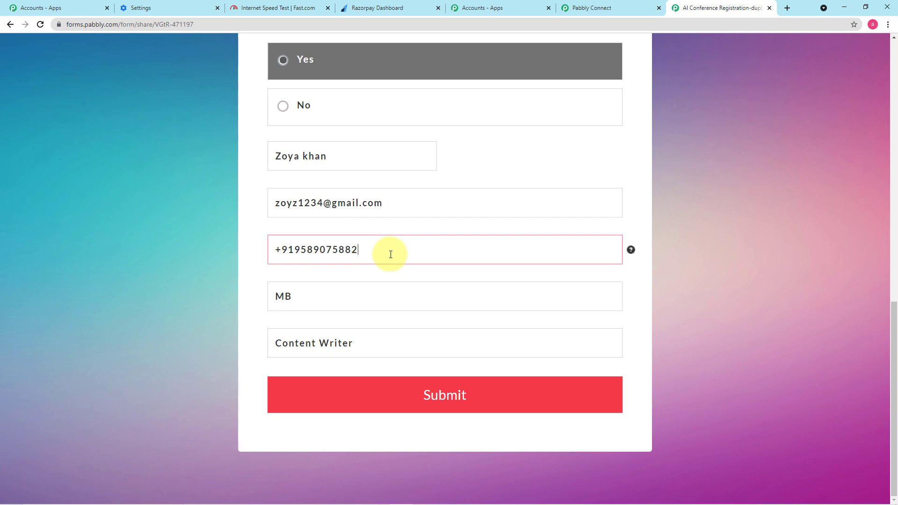
pyautogui.click(443, 393)
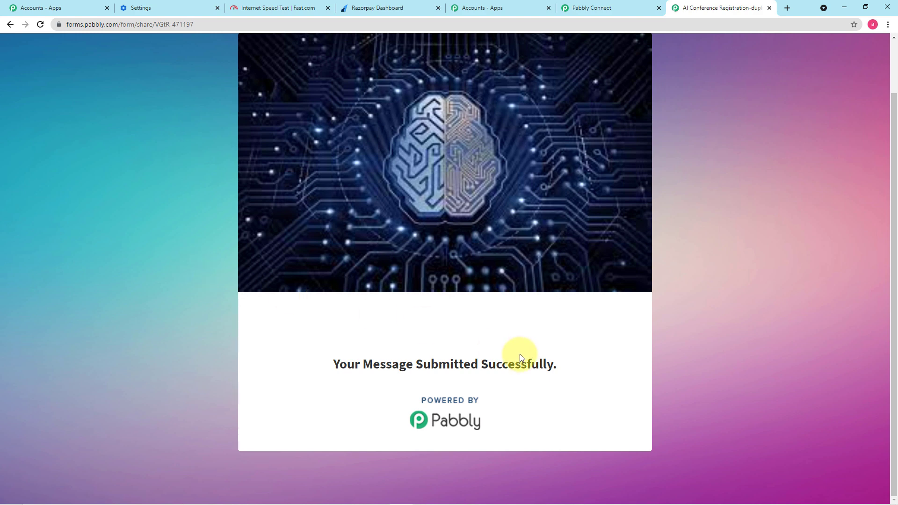
# Back in the workflow, review the received name, email, mobile, organization and position values
pyautogui.click(595, 8)
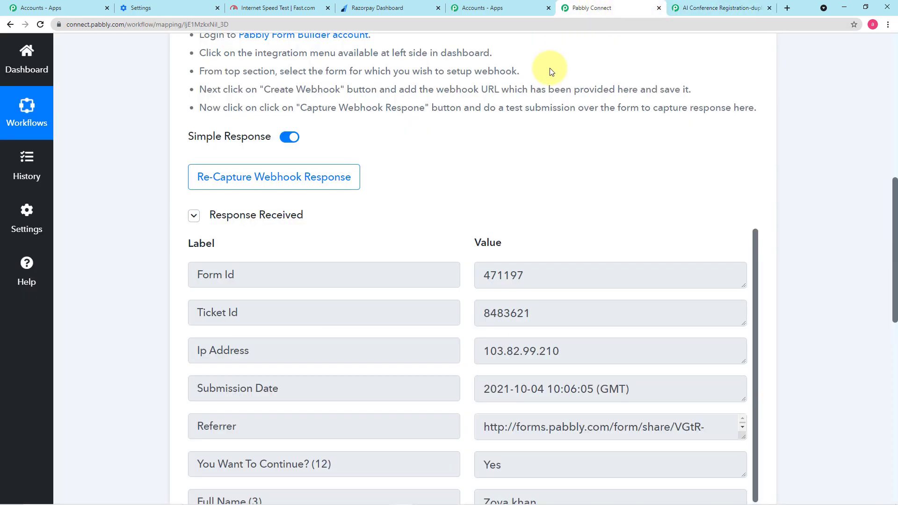
pyautogui.scroll(-3, 495, 107)
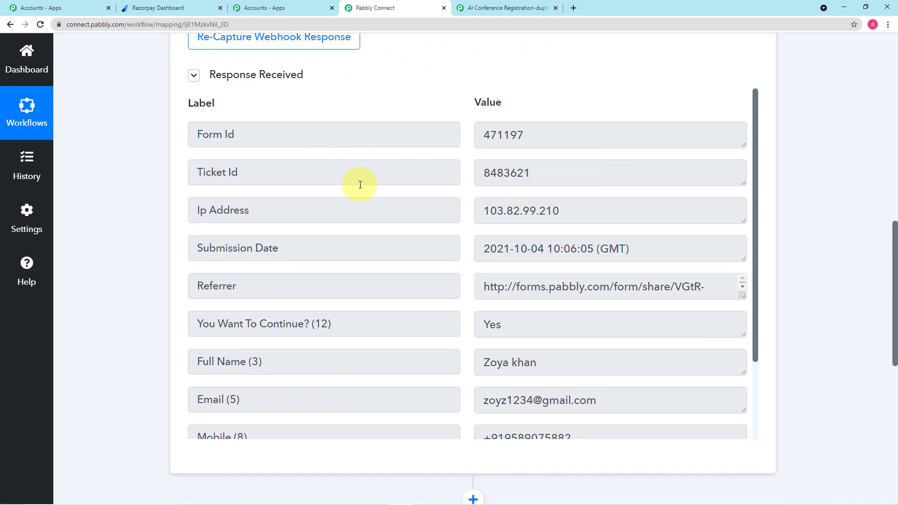
pyautogui.scroll(-2, 387, 200)
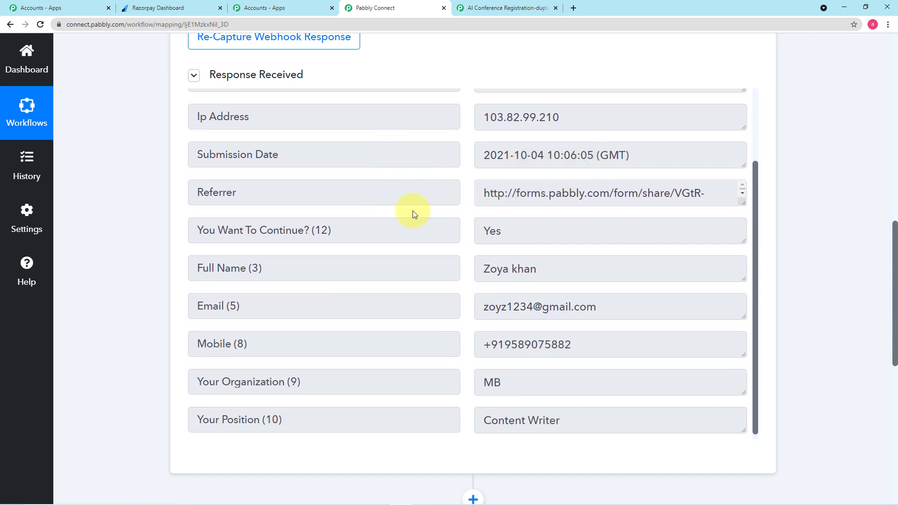
pyautogui.scroll(-2, 491, 220)
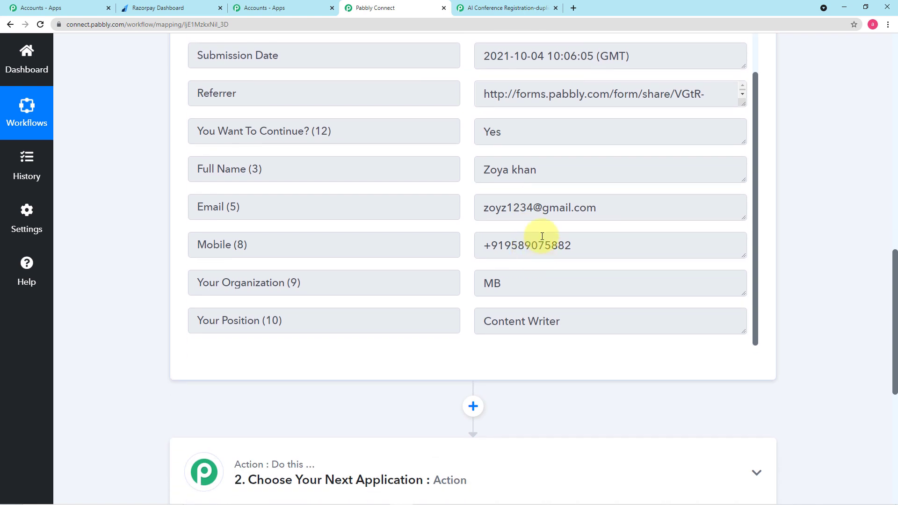
pyautogui.scroll(1, 526, 170)
pyautogui.scroll(-1, 523, 171)
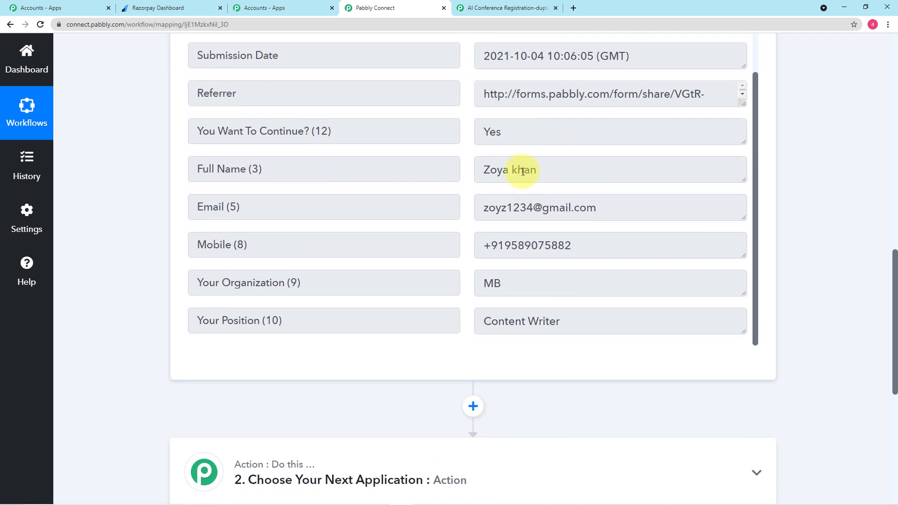
pyautogui.scroll(-3, 523, 171)
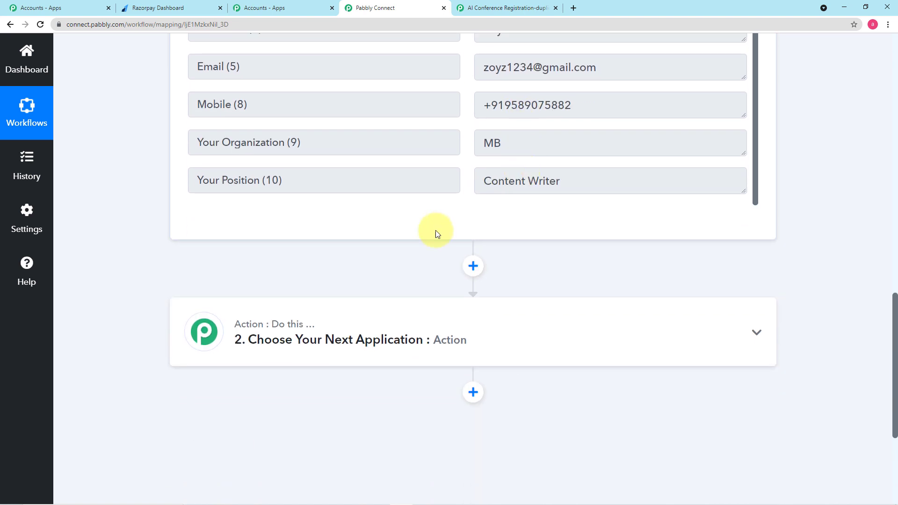
# Add a step after the trigger and pick Filter by searching 'fil'
pyautogui.click(473, 266)
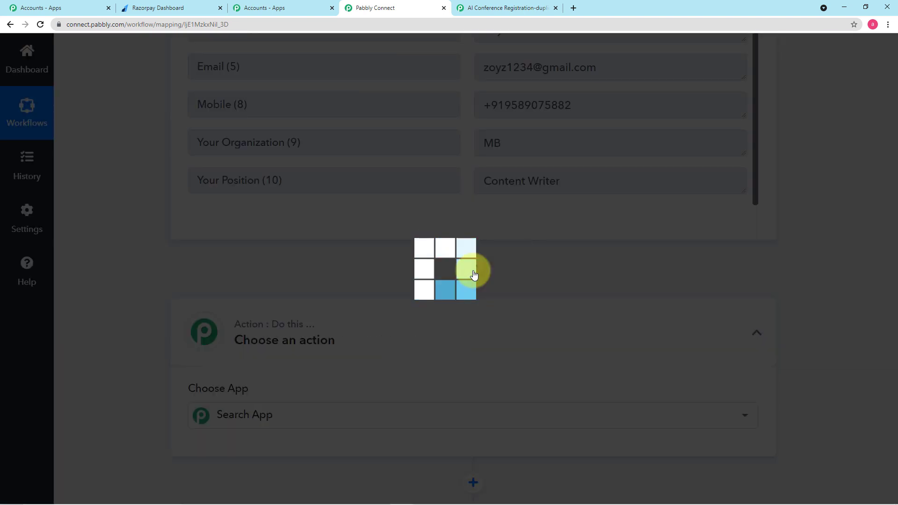
pyautogui.scroll(-3, 474, 275)
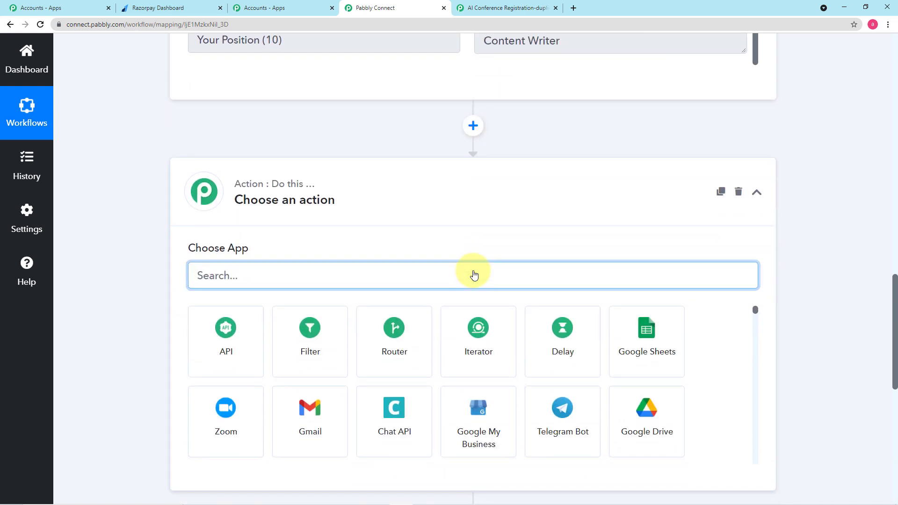
pyautogui.scroll(-1, 474, 275)
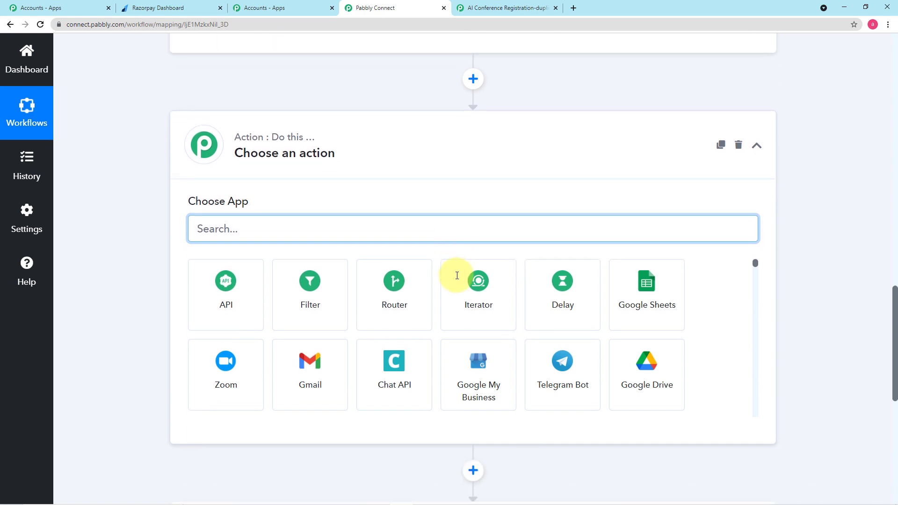
pyautogui.write('f')
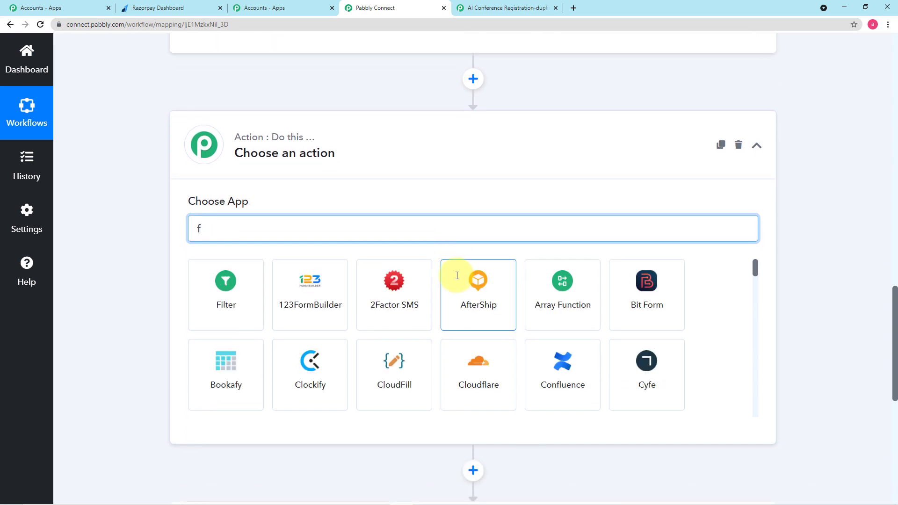
pyautogui.write('il')
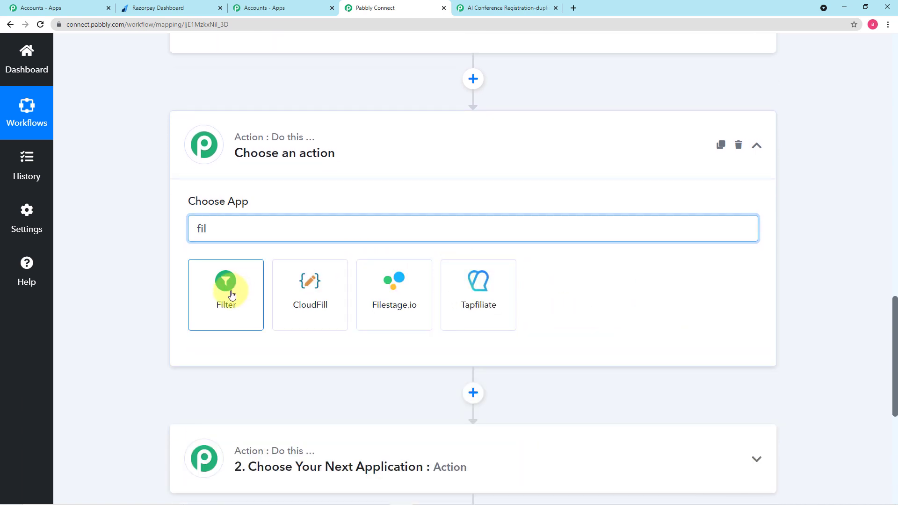
pyautogui.click(231, 294)
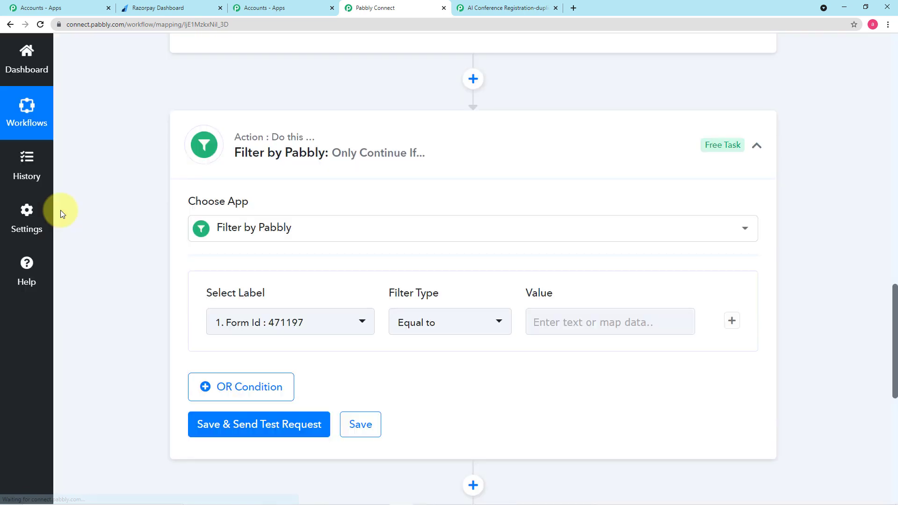
# Look over the new Filter step's 'Only Continue If' condition settings
pyautogui.scroll(-1, 61, 209)
pyautogui.scroll(5, 60, 209)
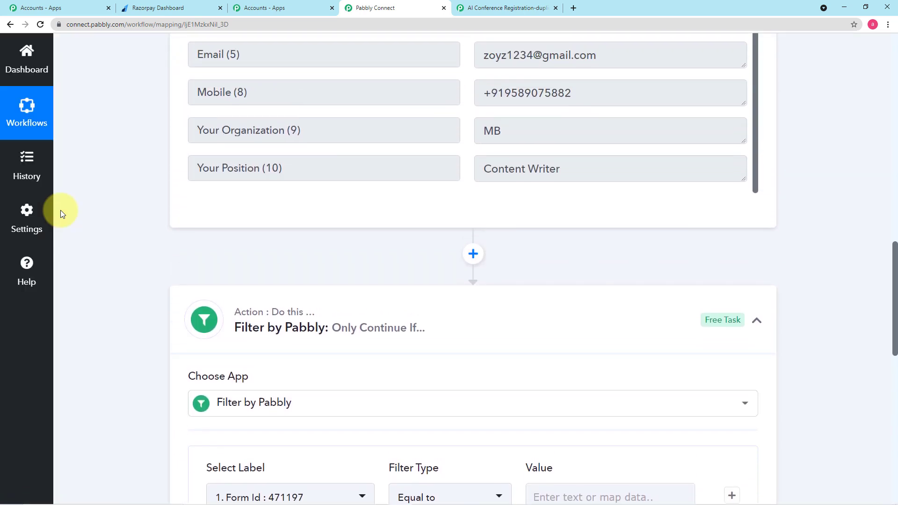
pyautogui.scroll(3, 60, 209)
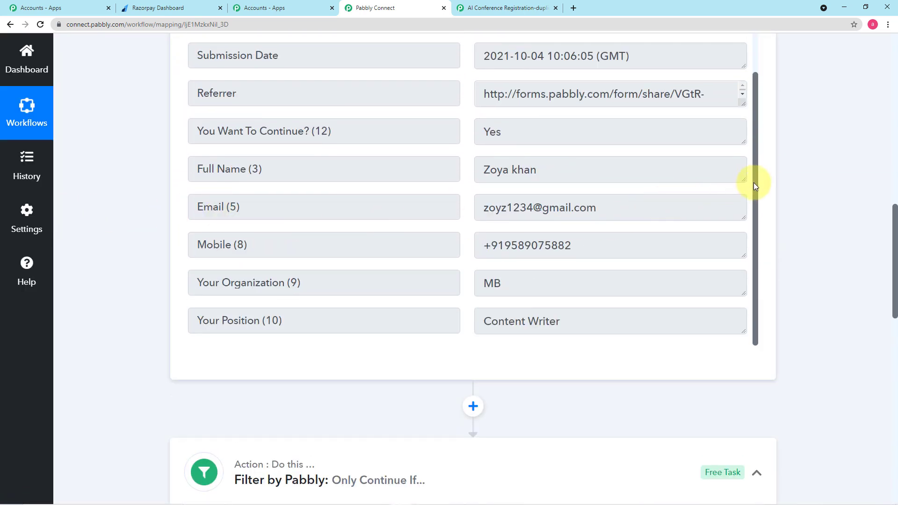
pyautogui.moveTo(754, 183); pyautogui.dragTo(755, 111)
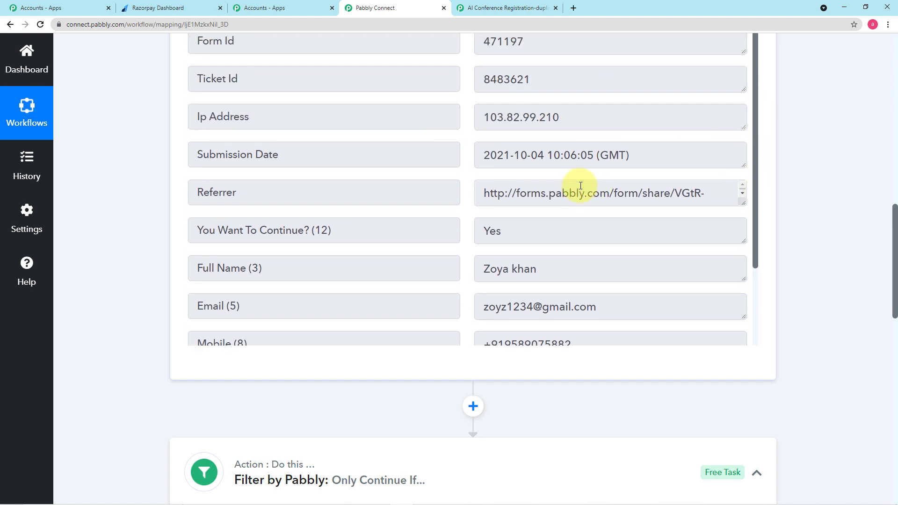
pyautogui.scroll(-2, 457, 200)
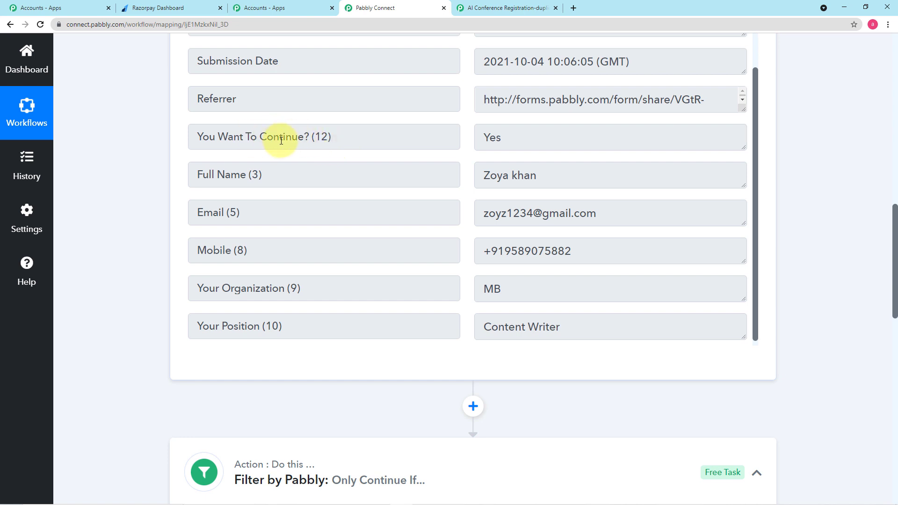
pyautogui.scroll(5, 248, 149)
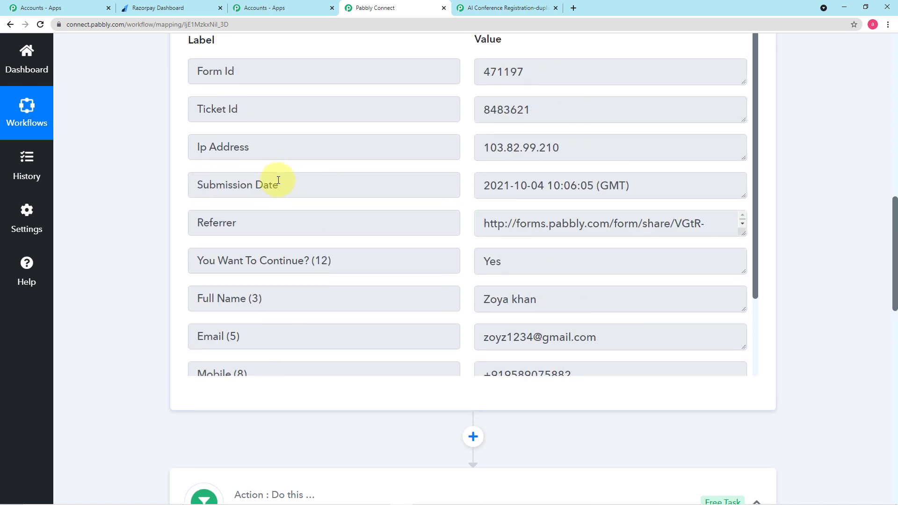
pyautogui.scroll(-1, 298, 172)
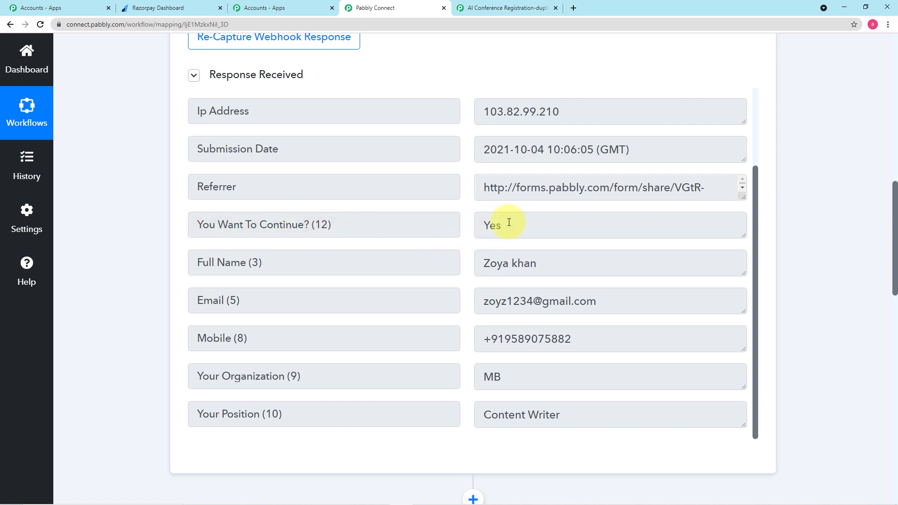
pyautogui.scroll(-5, 473, 237)
pyautogui.scroll(-5, 338, 243)
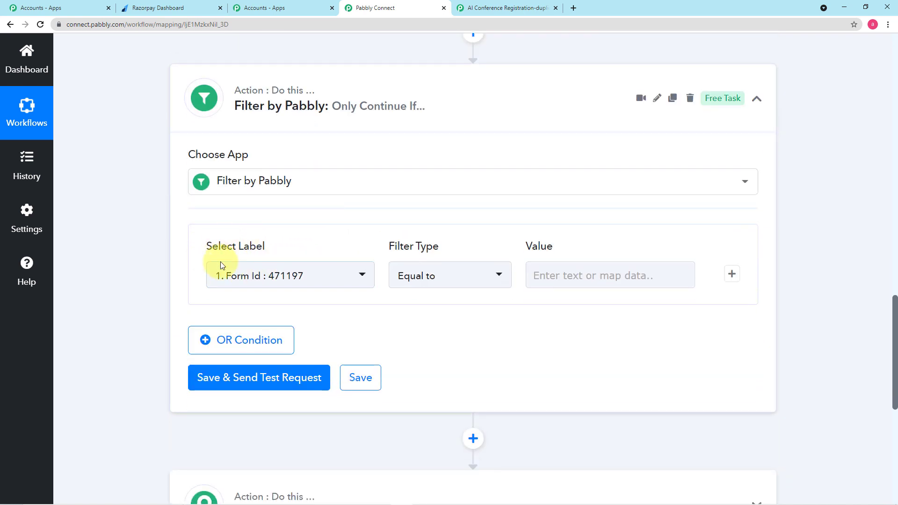
# Choose the form's 'You Want To Continue? (12)' answer as the filter field
pyautogui.click(353, 281)
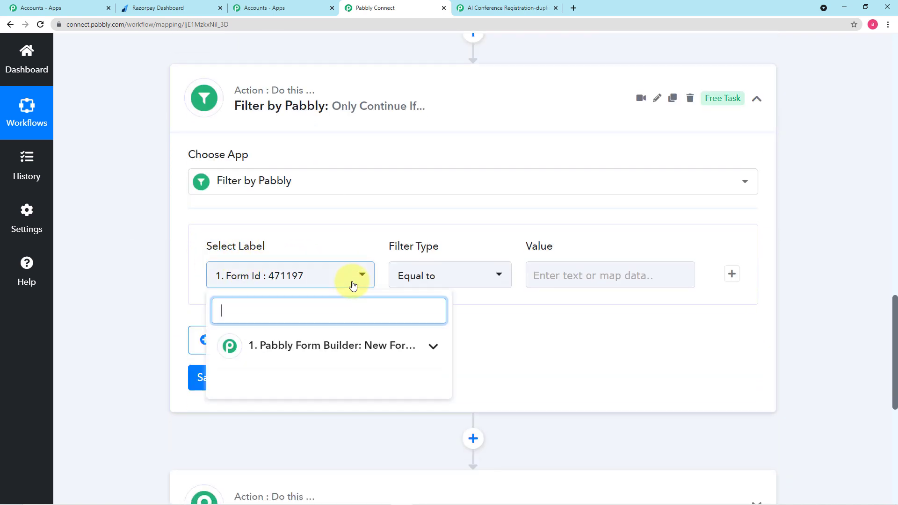
pyautogui.click(357, 346)
pyautogui.scroll(6, 161, 211)
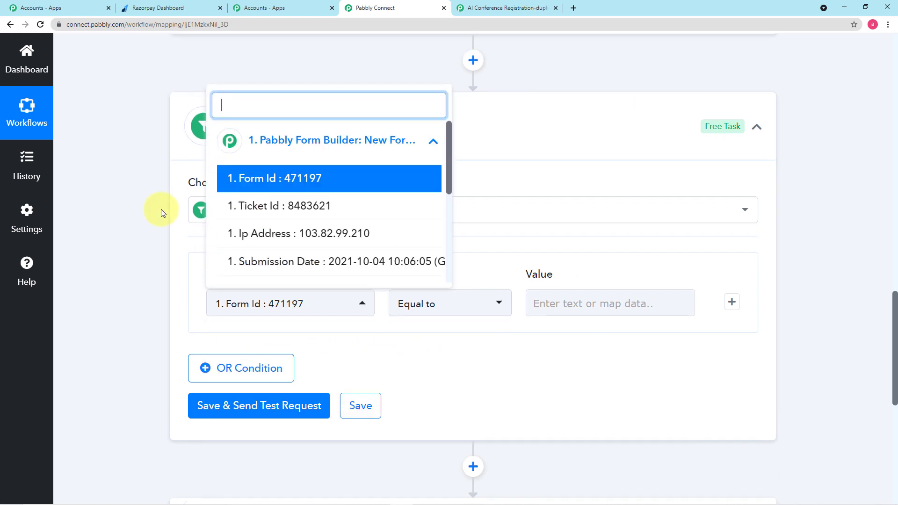
pyautogui.click(161, 209)
pyautogui.scroll(4, 410, 194)
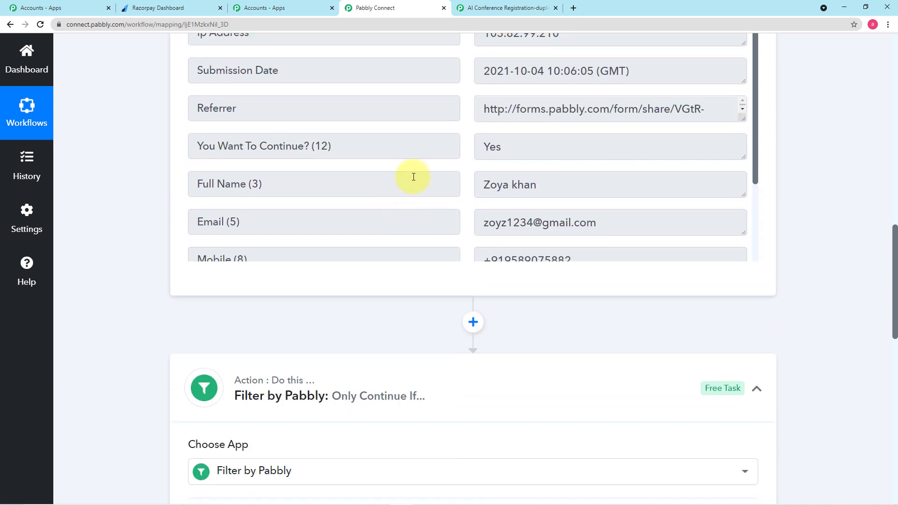
pyautogui.scroll(-3, 409, 165)
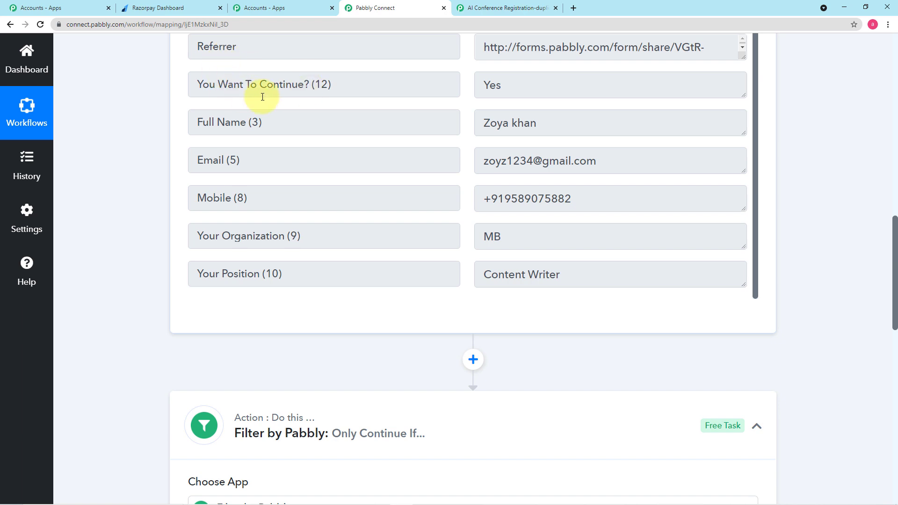
pyautogui.scroll(-8, 333, 223)
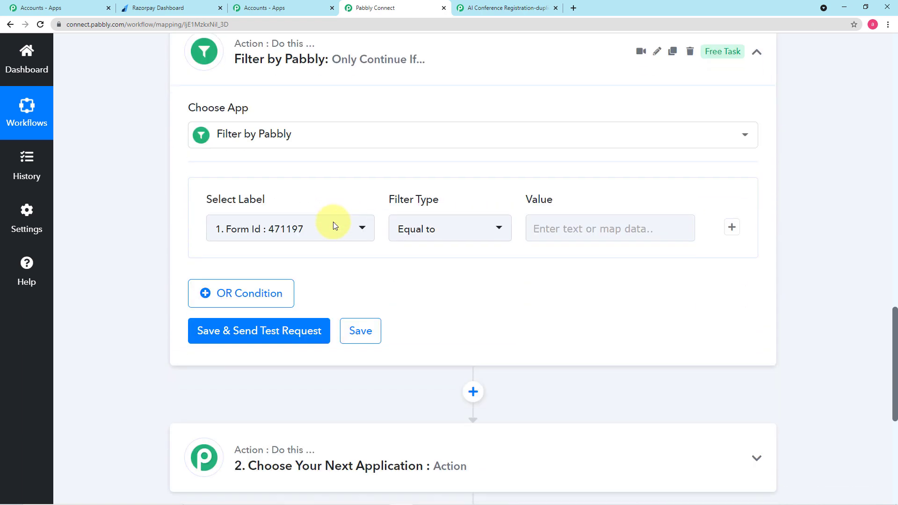
pyautogui.click(334, 229)
pyautogui.click(304, 301)
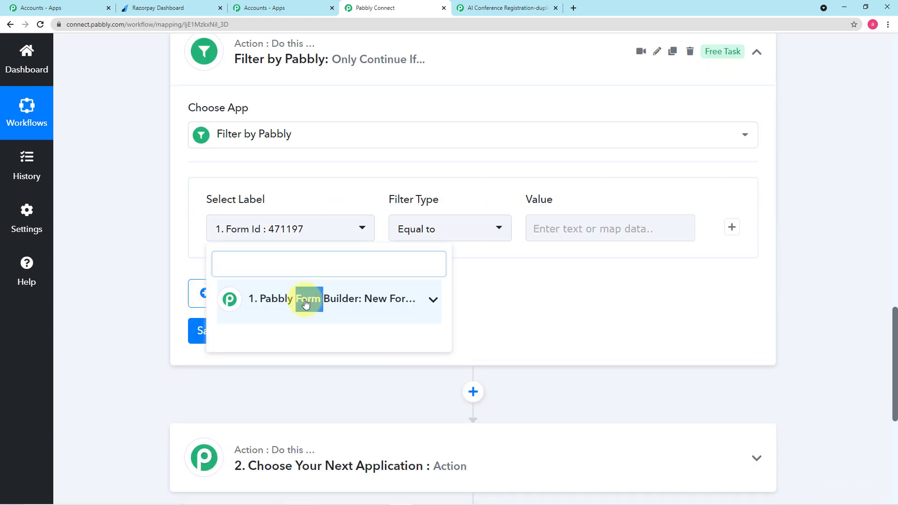
pyautogui.click(304, 301)
pyautogui.scroll(-3, 314, 343)
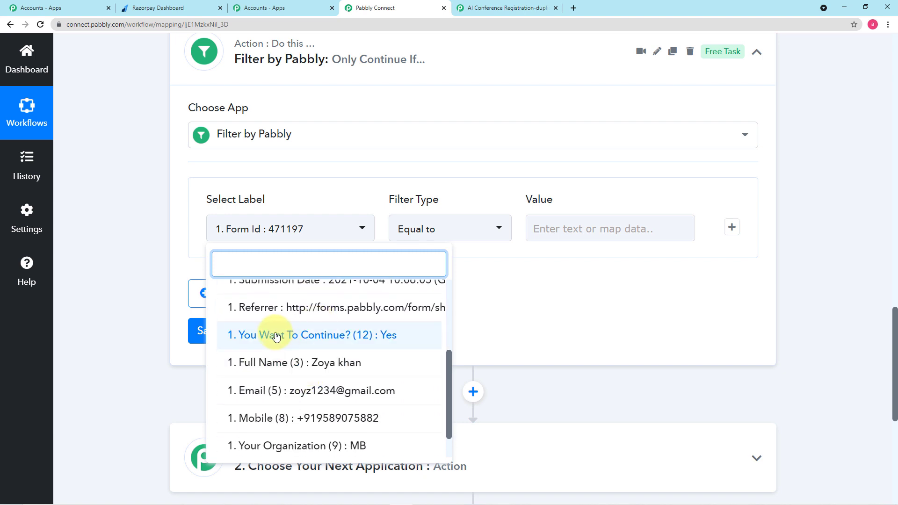
pyautogui.click(356, 341)
# Keep the comparison as Equal to and move into the Value field
pyautogui.click(447, 228)
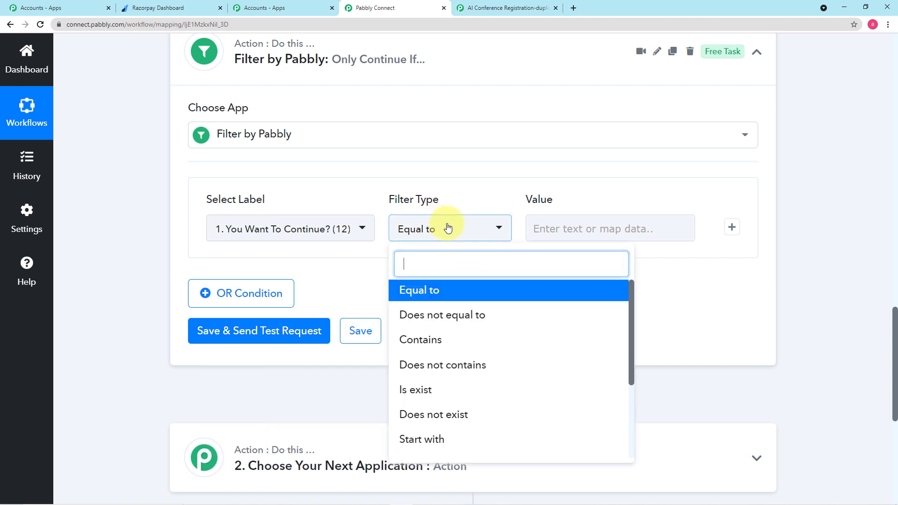
pyautogui.click(448, 292)
pyautogui.click(570, 225)
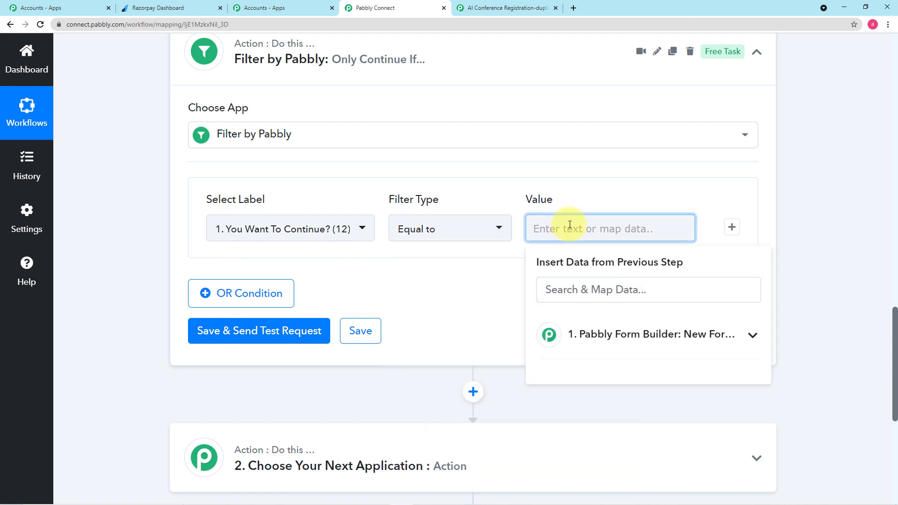
# Enter Yes as the filter value, then save and test it to get 'Condition is true'
pyautogui.write('Yes')
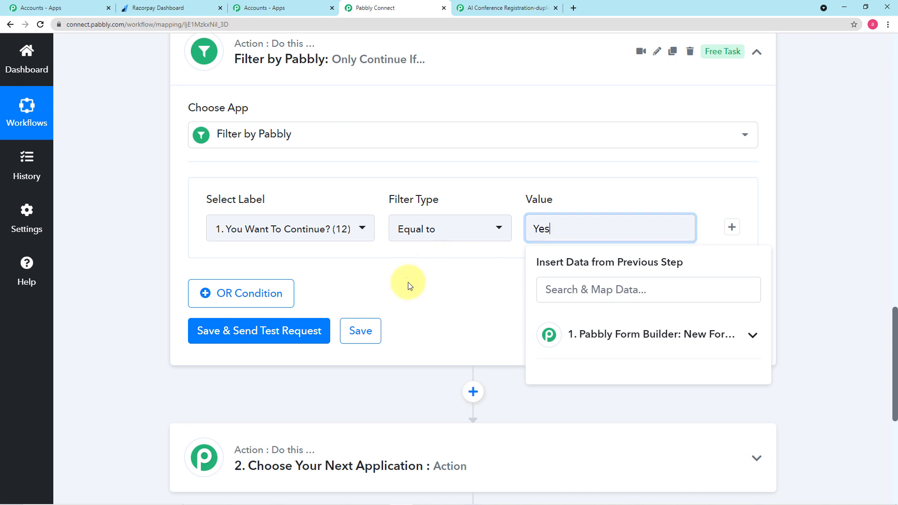
pyautogui.click(409, 285)
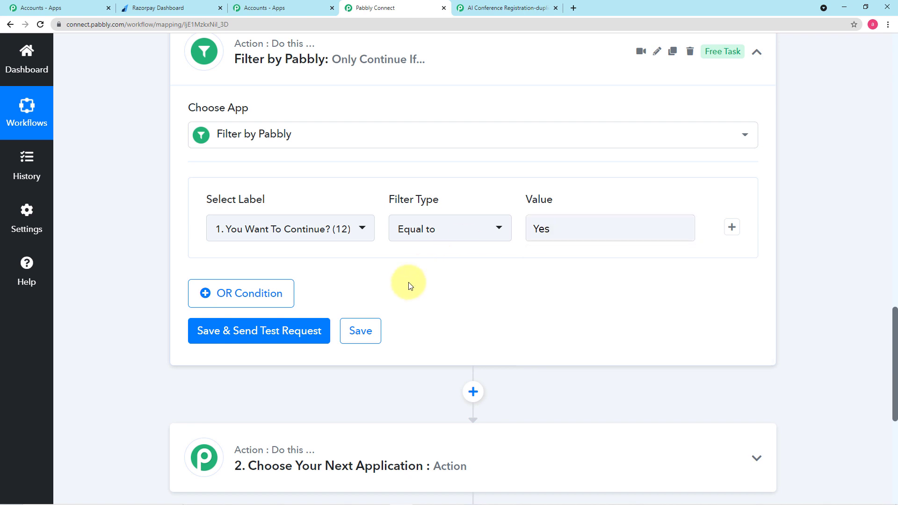
pyautogui.click(238, 338)
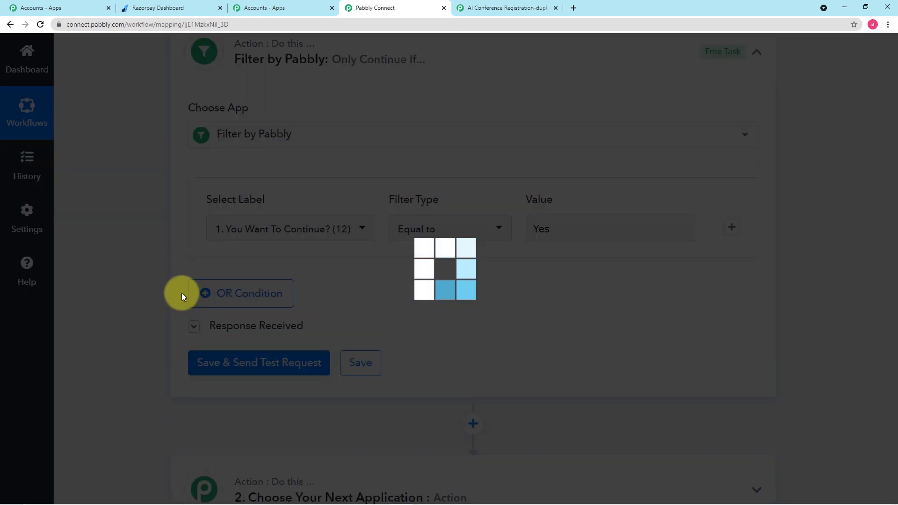
pyautogui.scroll(-2, 181, 295)
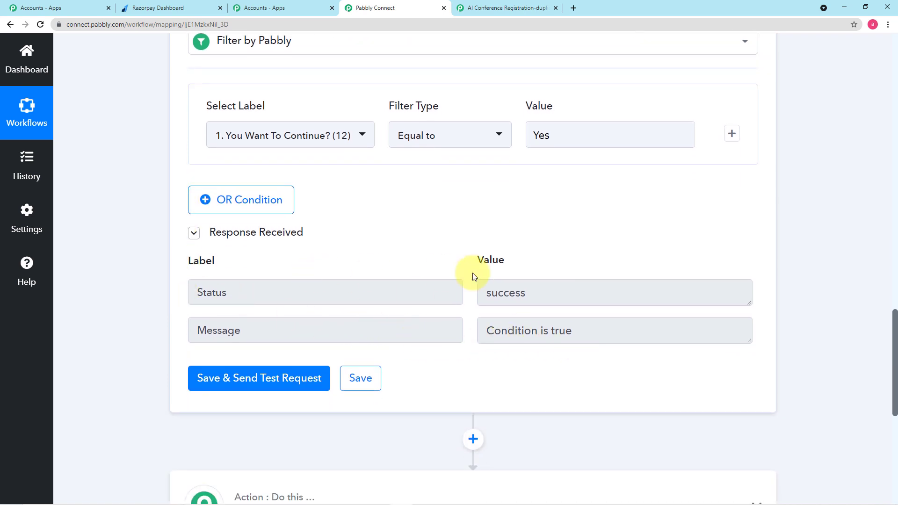
pyautogui.scroll(1, 409, 194)
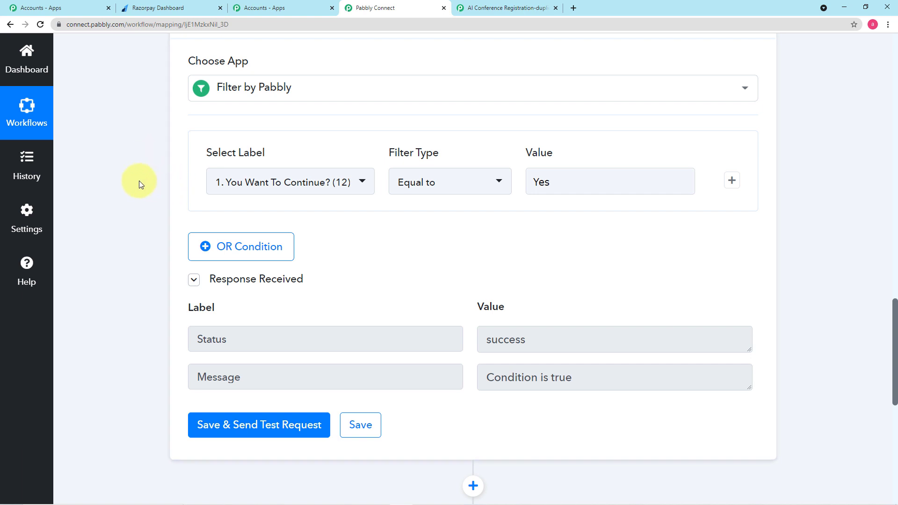
pyautogui.scroll(-1, 139, 181)
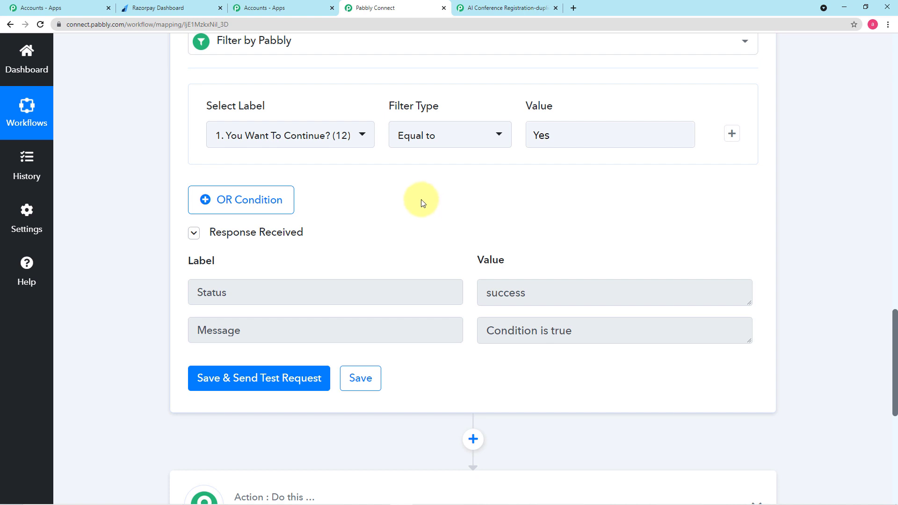
pyautogui.scroll(-2, 526, 192)
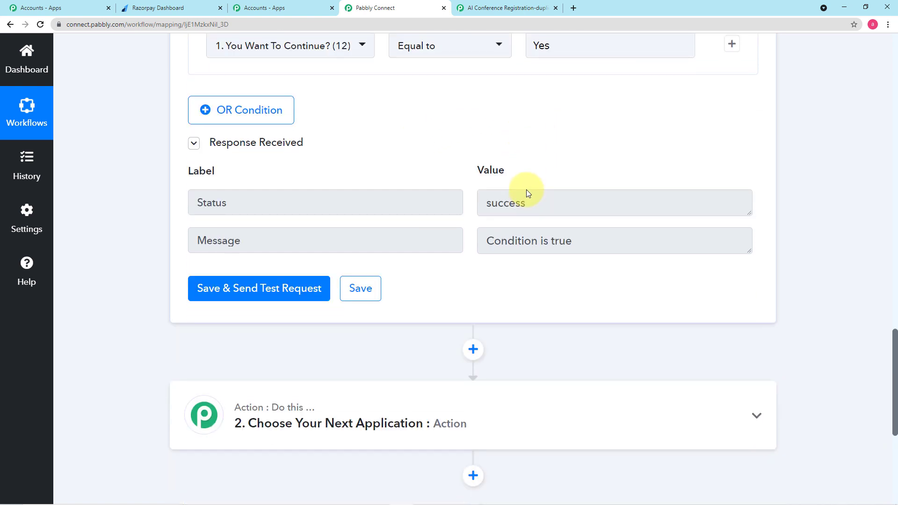
pyautogui.scroll(2, 453, 173)
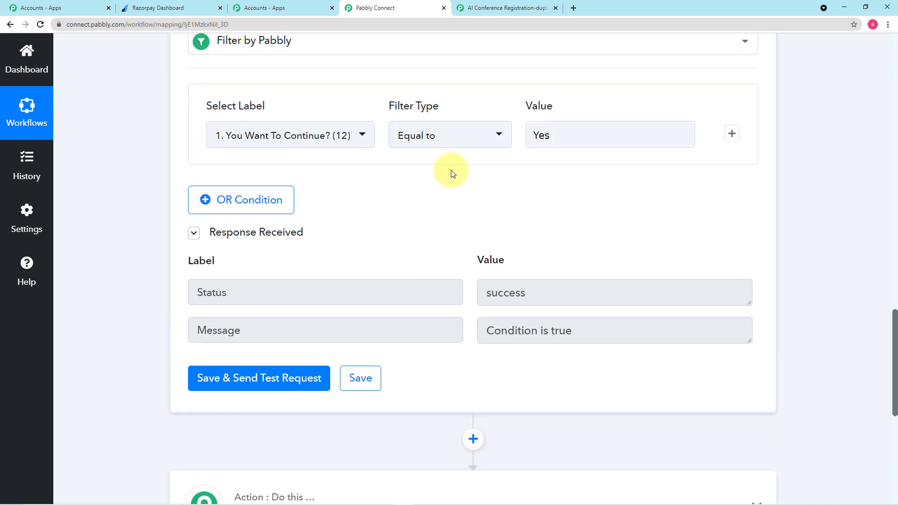
pyautogui.scroll(-5, 775, 334)
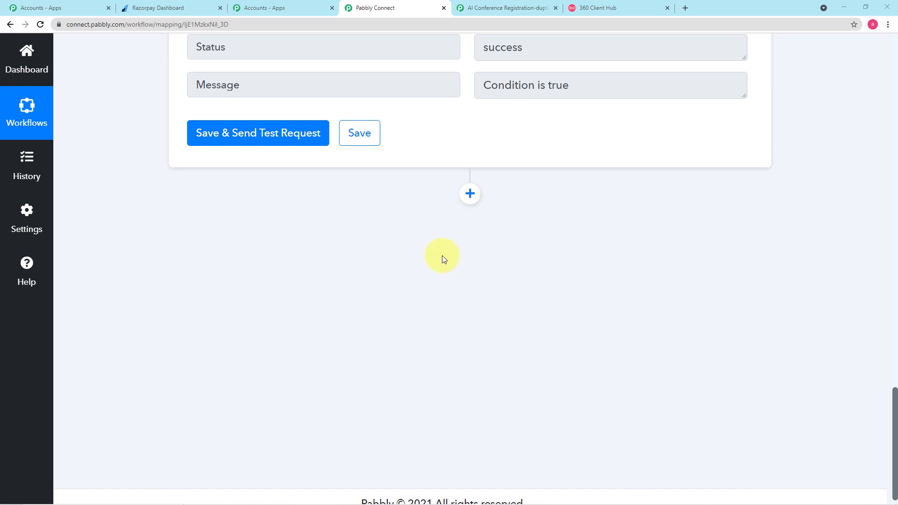
# Add a Razorpay step after the filter using the Create Payment Link action event
pyautogui.click(468, 195)
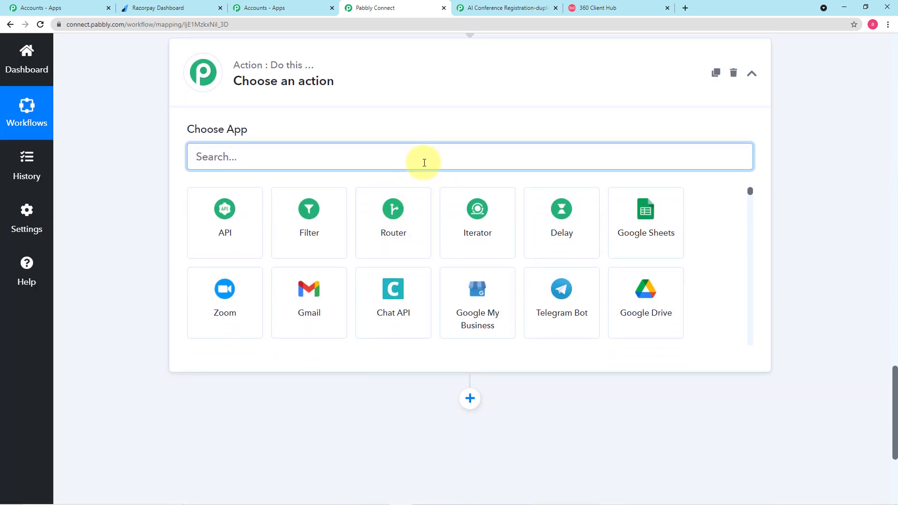
pyautogui.write('Raz')
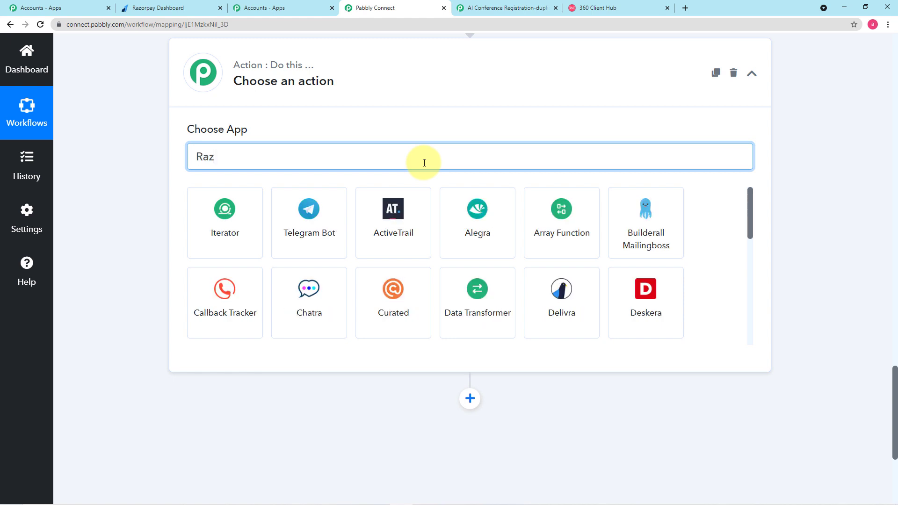
pyautogui.click(200, 227)
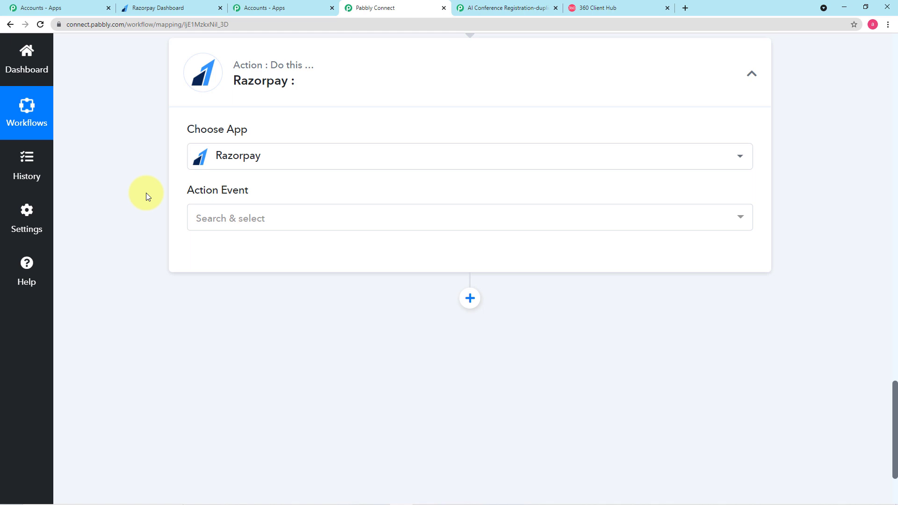
pyautogui.scroll(-1, 146, 193)
pyautogui.click(253, 175)
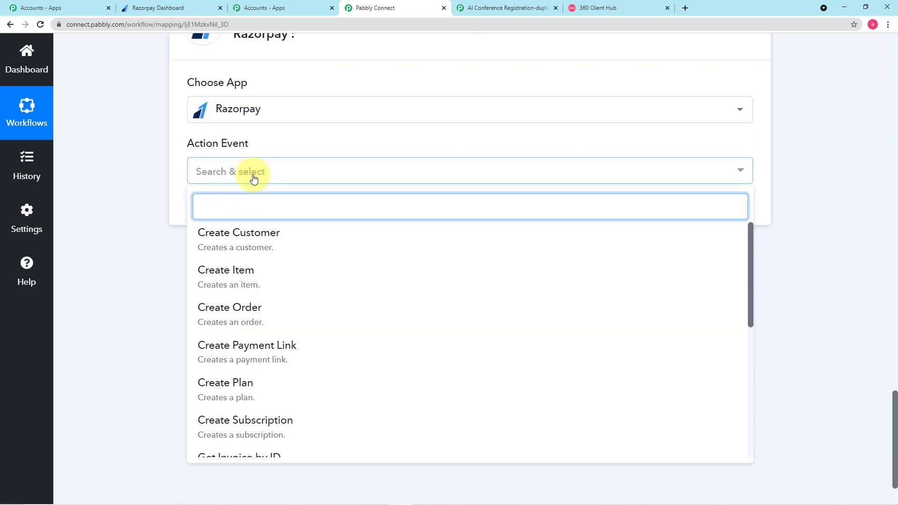
pyautogui.click(257, 352)
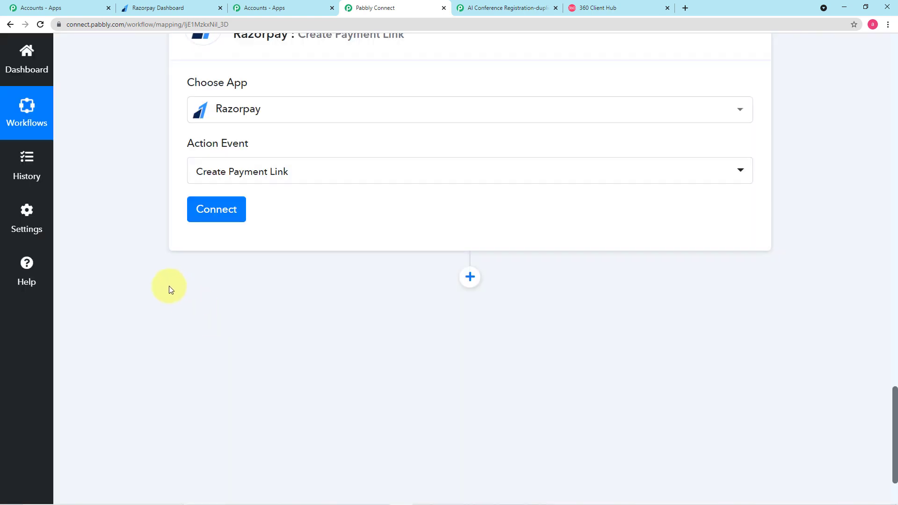
pyautogui.scroll(6, 294, 252)
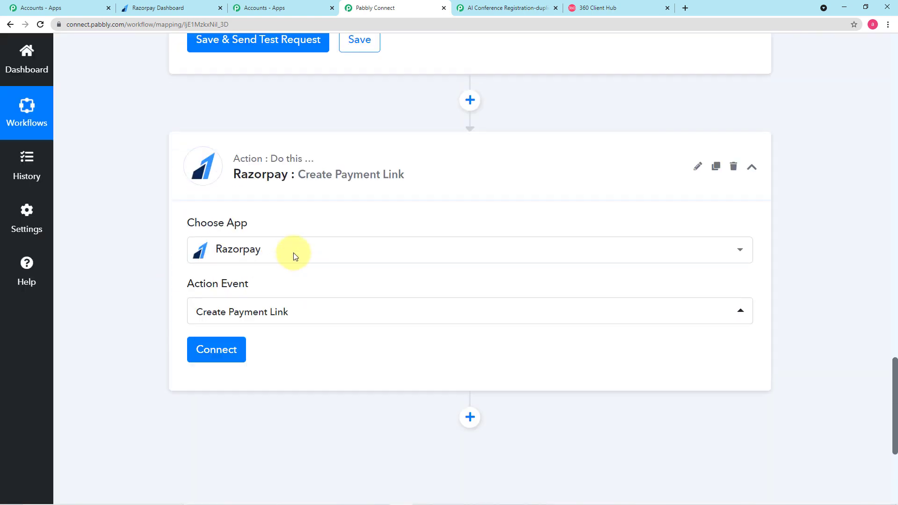
pyautogui.scroll(-5, 293, 252)
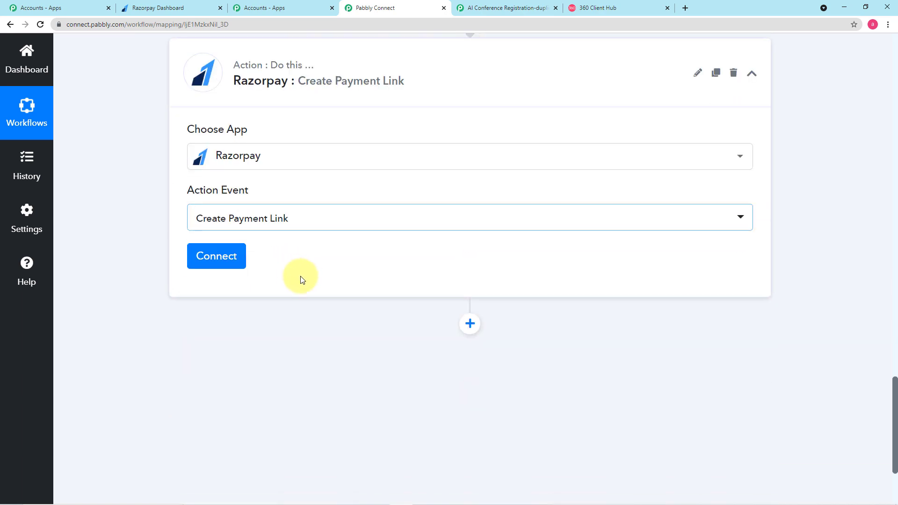
# Start a brand-new Razorpay account connection, named 'Razorpay #8'
pyautogui.click(227, 257)
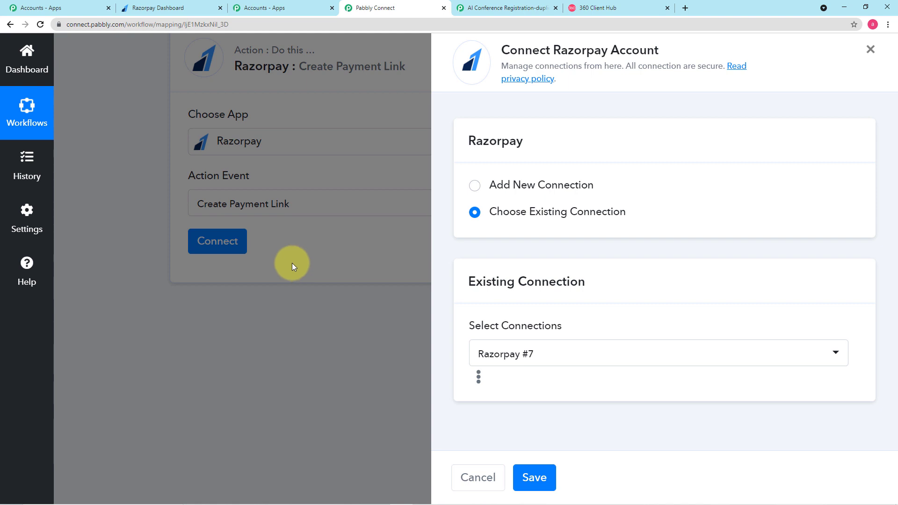
pyautogui.click(475, 186)
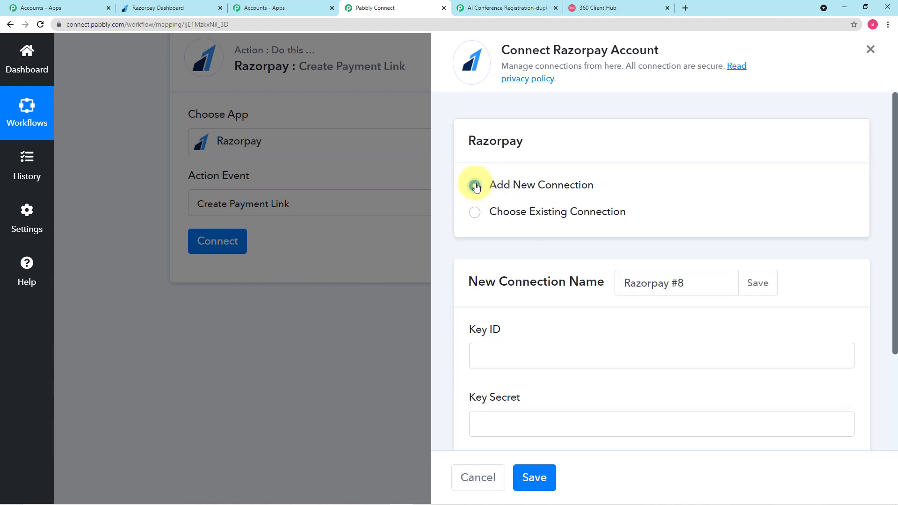
pyautogui.scroll(-3, 475, 187)
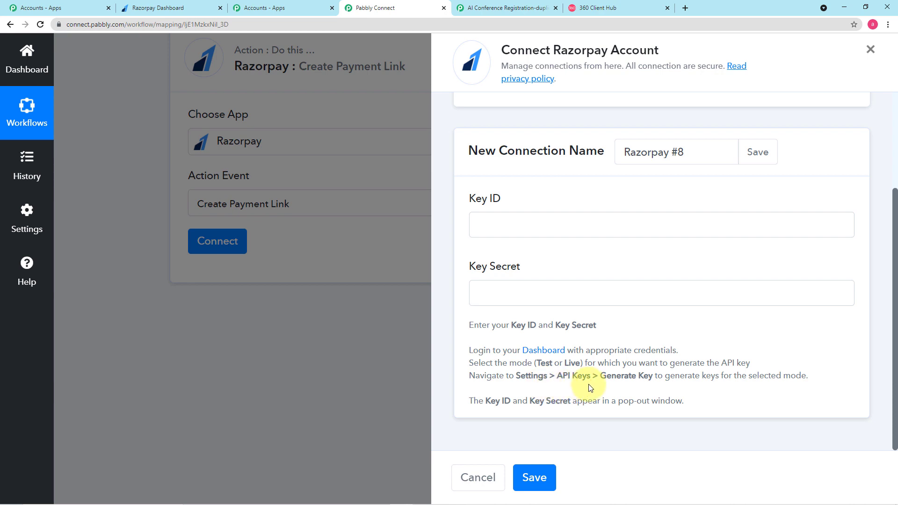
# In Razorpay Settings > API Keys, regenerate the test key, deactivating the old key immediately
pyautogui.click(168, 11)
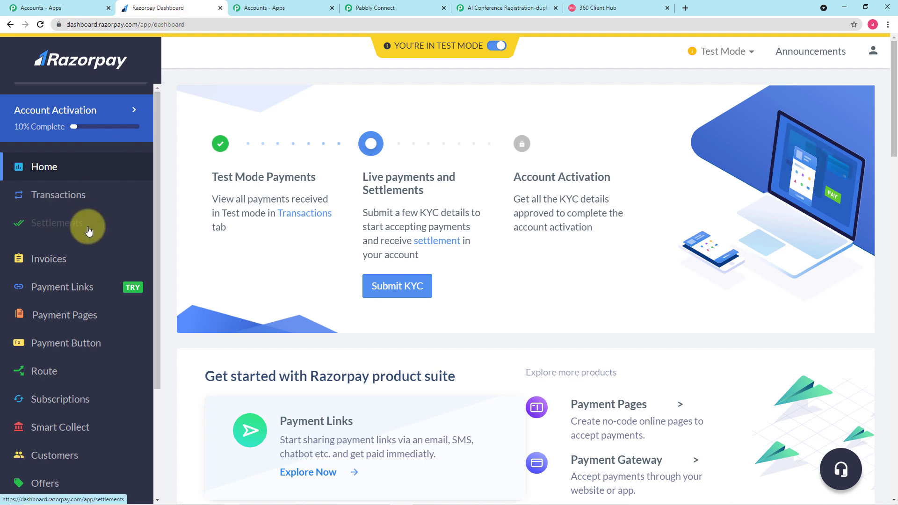
pyautogui.scroll(-3, 89, 231)
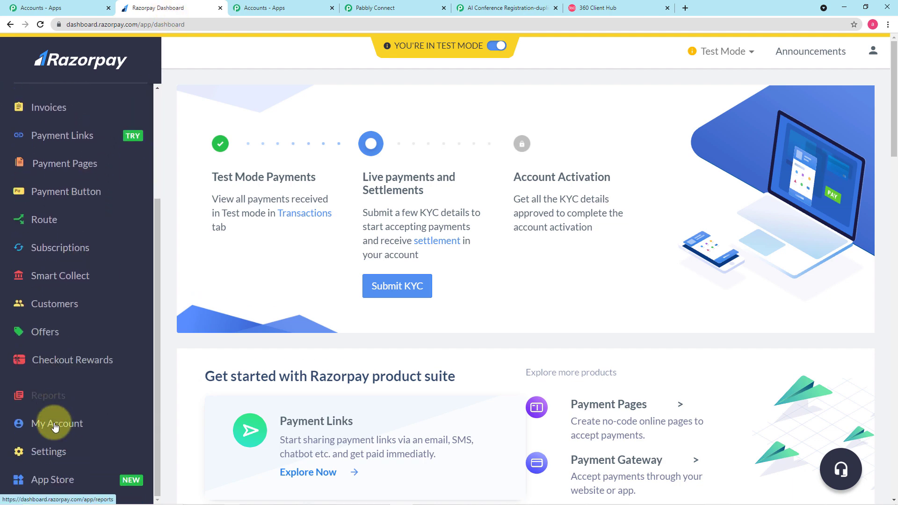
pyautogui.click(46, 452)
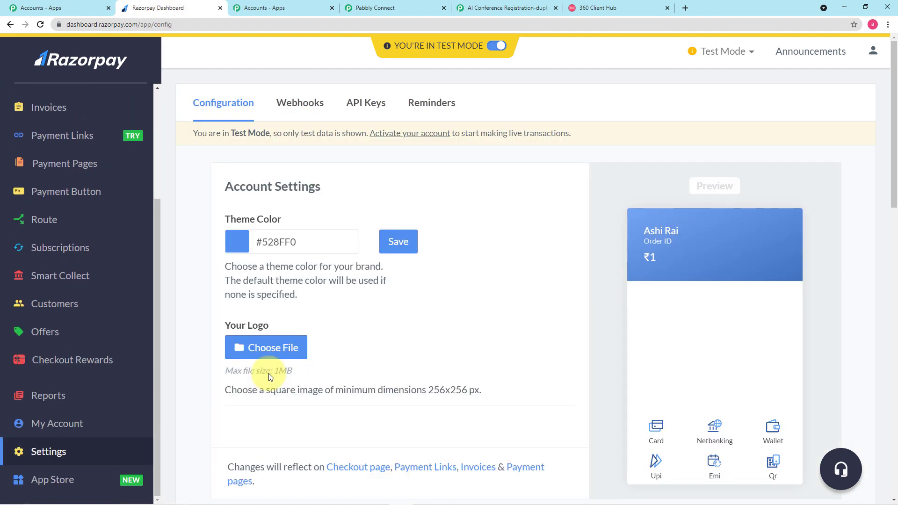
pyautogui.click(370, 109)
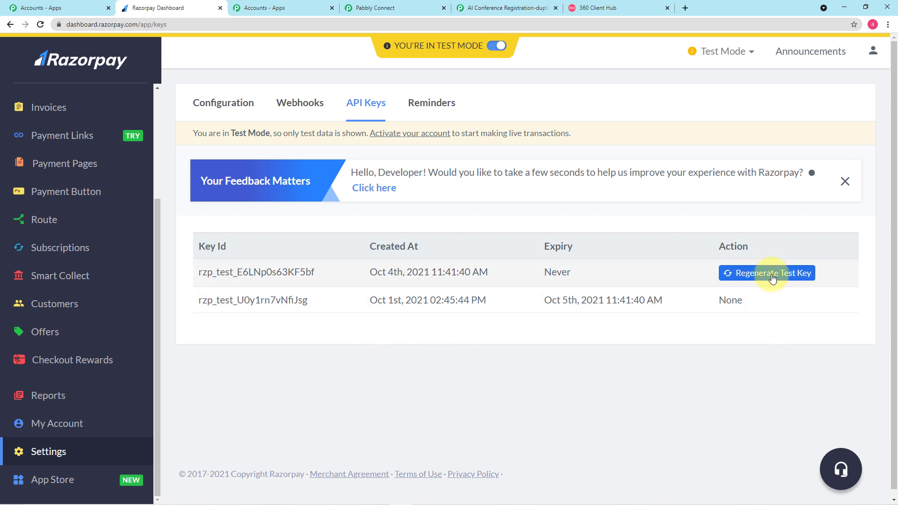
pyautogui.click(773, 278)
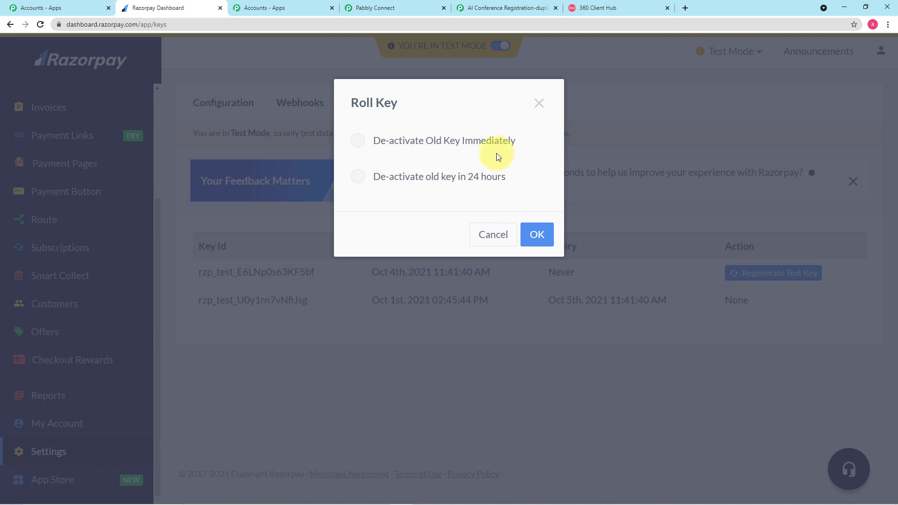
pyautogui.click(363, 147)
pyautogui.click(538, 237)
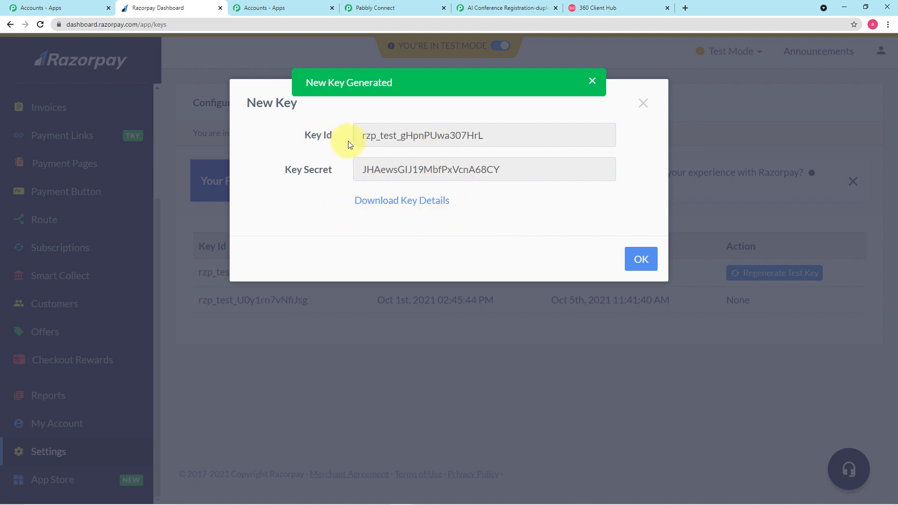
# Copy the new Key Id and return to the Pabbly Connect tab
pyautogui.moveTo(492, 140); pyautogui.dragTo(363, 136)
pyautogui.rightClick(387, 137)
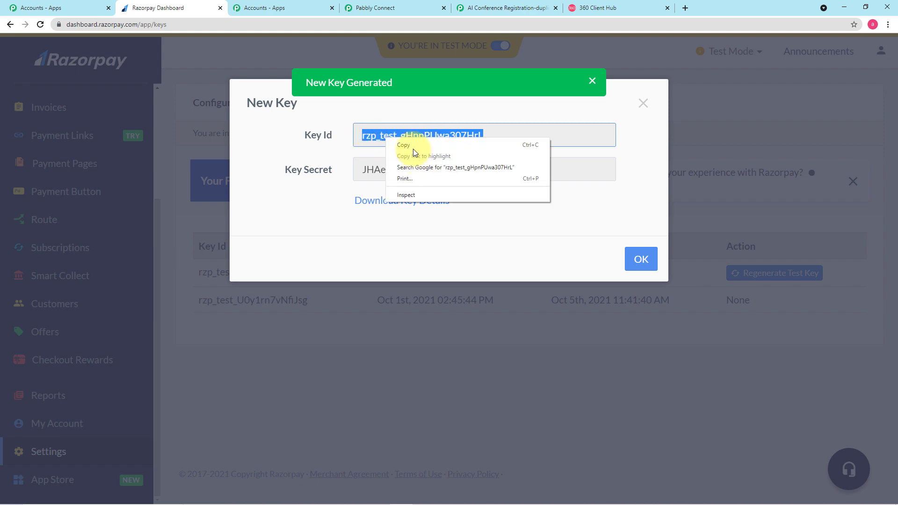
pyautogui.click(414, 148)
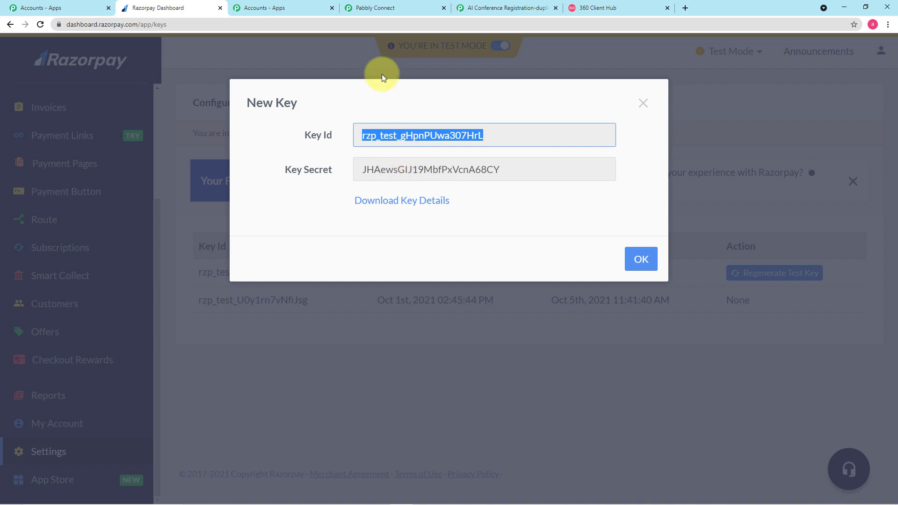
pyautogui.click(380, 8)
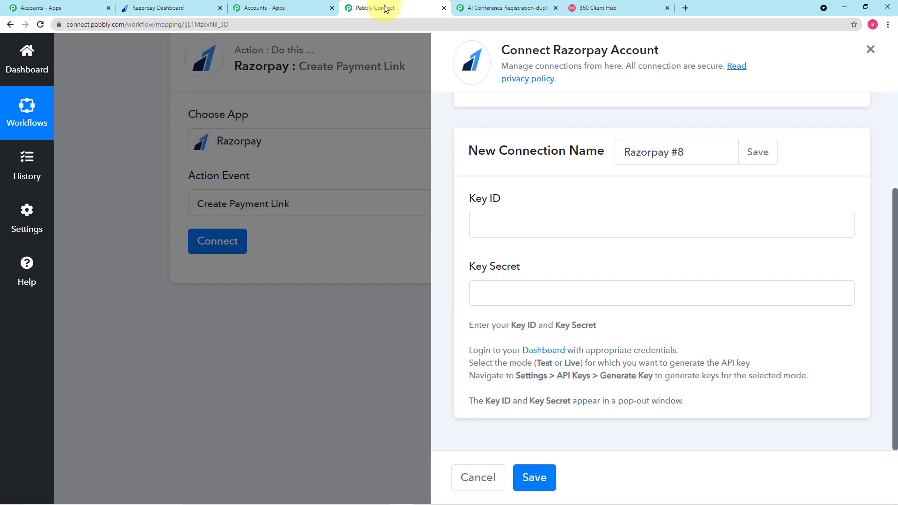
# Paste the copied Key Id into Key ID, then copy the new Key Secret in Razorpay
pyautogui.rightClick(498, 229)
pyautogui.click(536, 305)
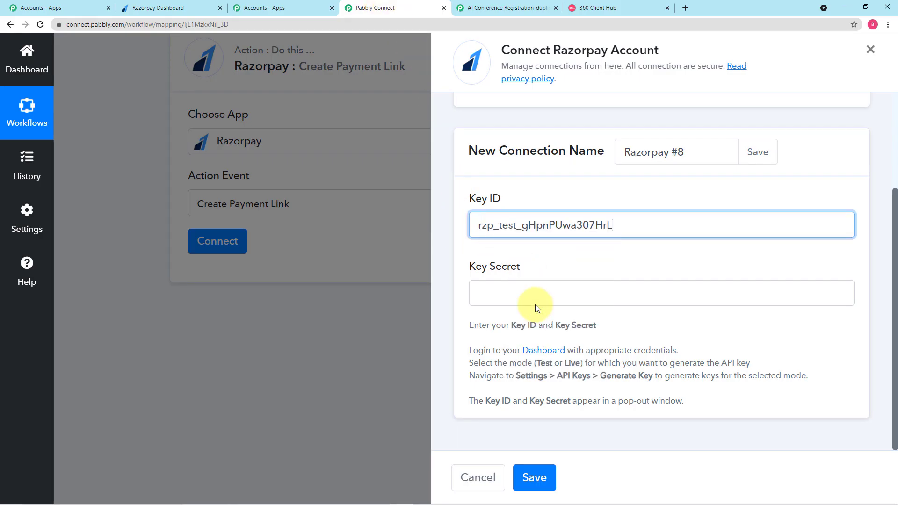
pyautogui.click(168, 7)
pyautogui.click(449, 169)
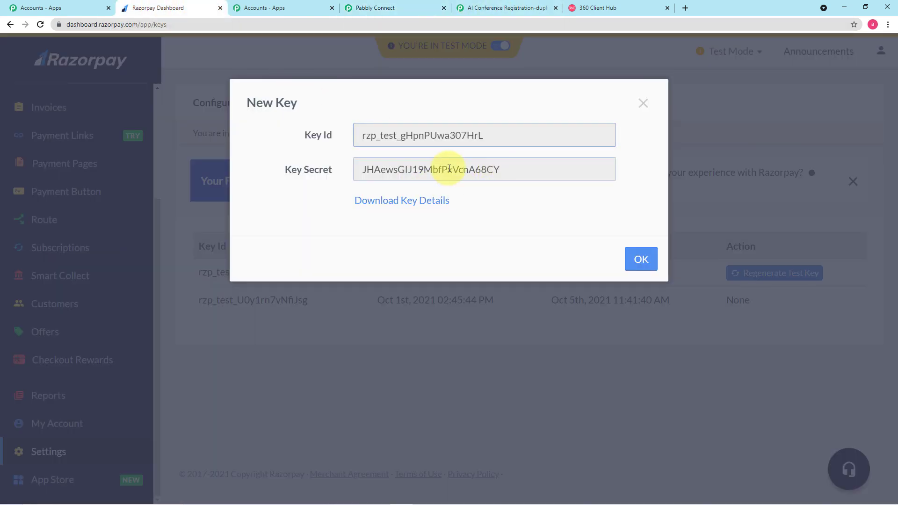
pyautogui.doubleClick(449, 169)
pyautogui.rightClick(384, 174)
pyautogui.click(397, 183)
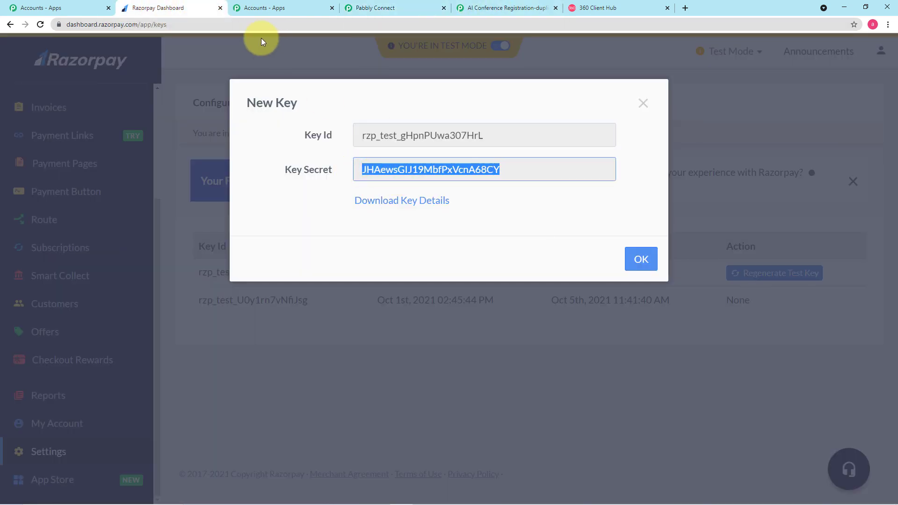
# Paste the copied secret into the connection's Key Secret field
pyautogui.click(367, 8)
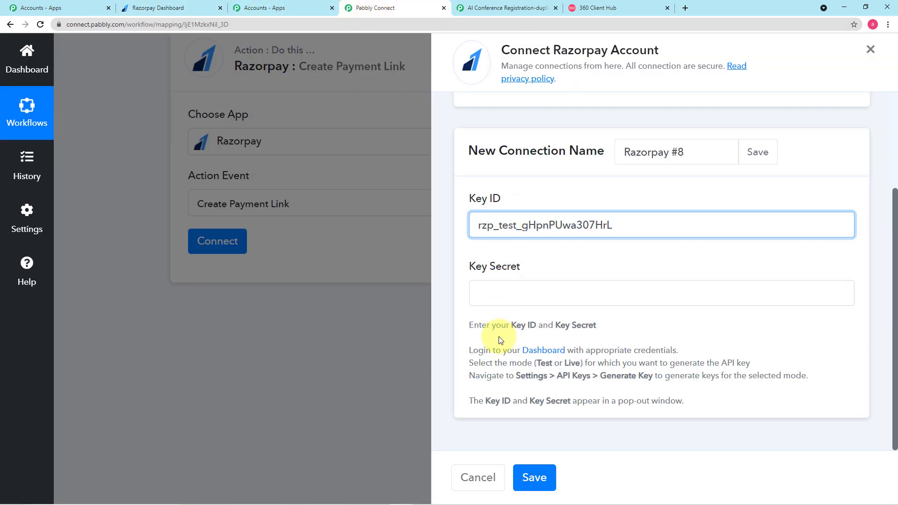
pyautogui.rightClick(509, 297)
pyautogui.click(523, 401)
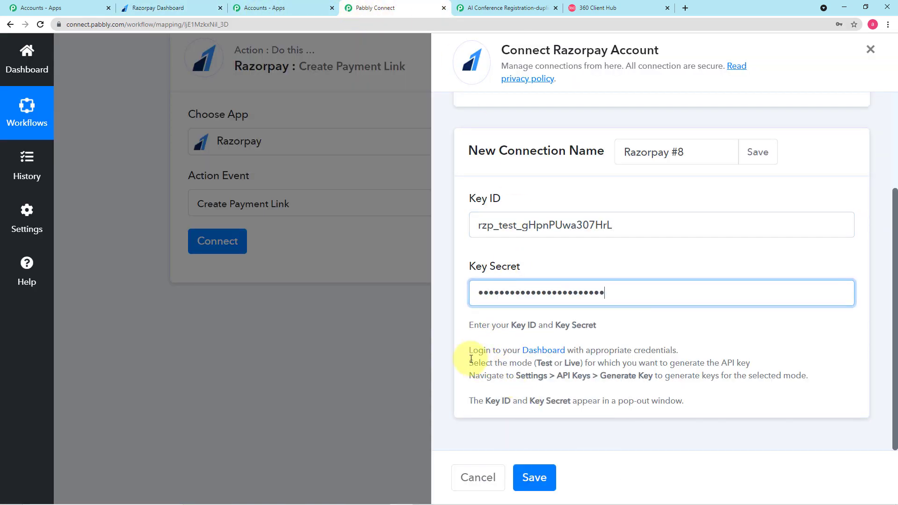
pyautogui.click(452, 348)
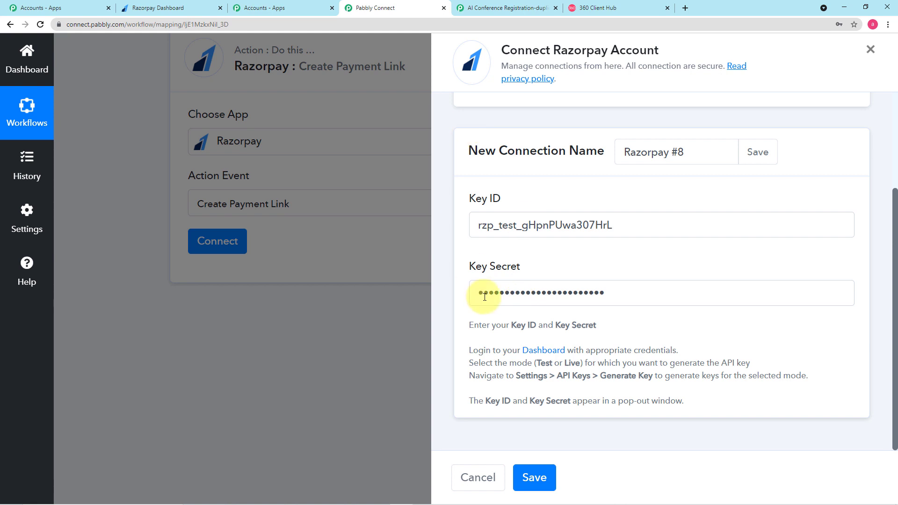
pyautogui.scroll(2, 554, 188)
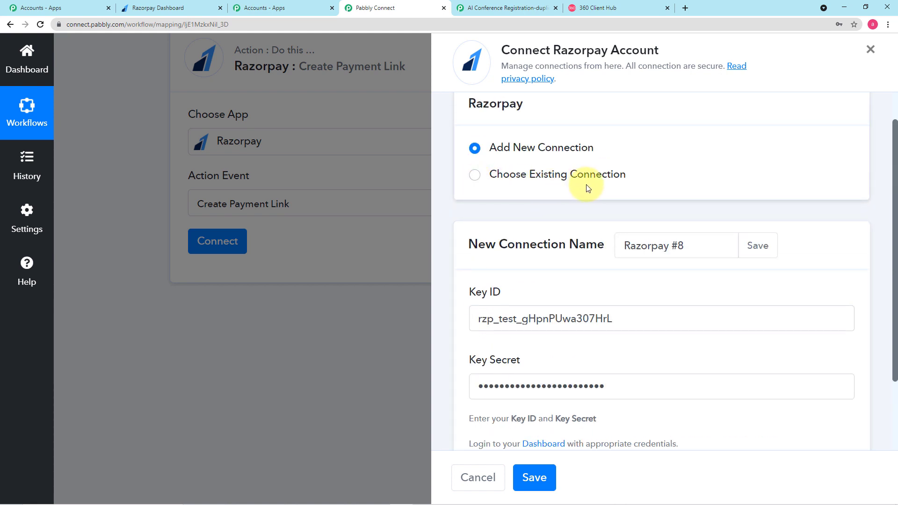
pyautogui.scroll(-2, 597, 201)
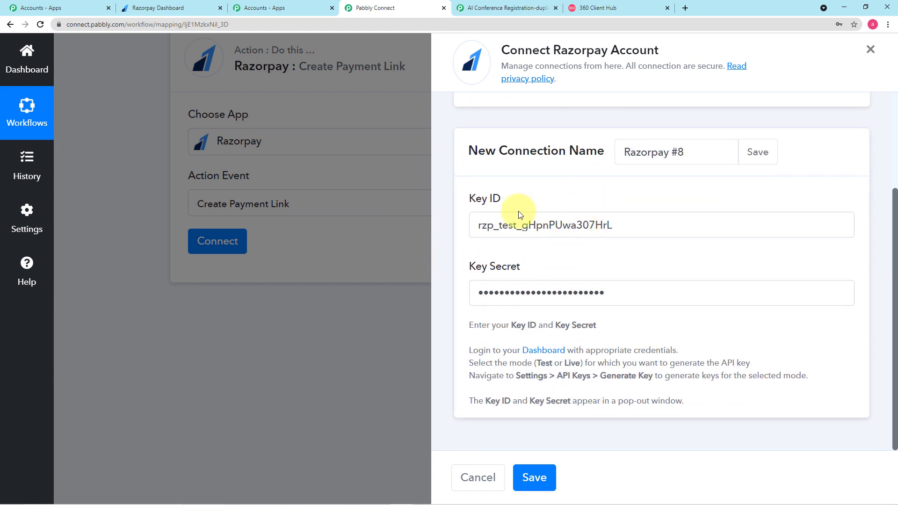
# Save the Razorpay connection and set the payment Amount to 350
pyautogui.click(536, 477)
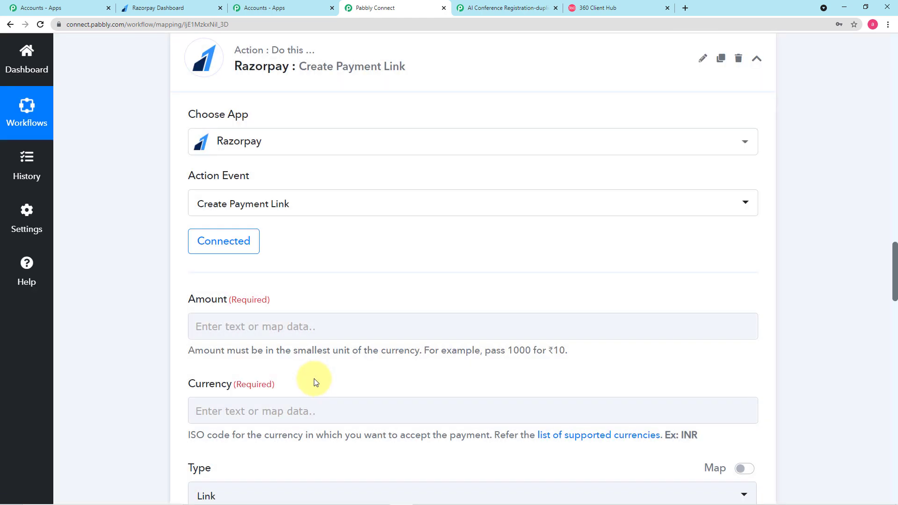
pyautogui.scroll(-2, 134, 280)
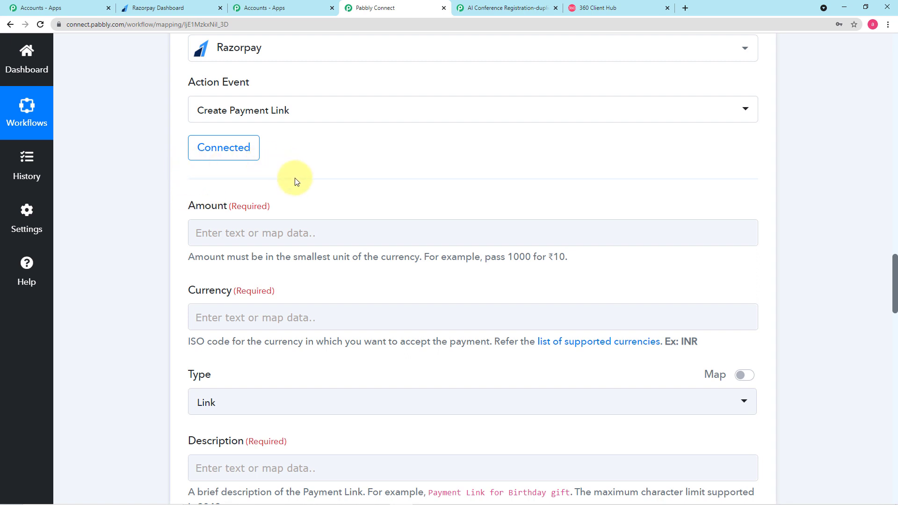
pyautogui.scroll(-2, 296, 182)
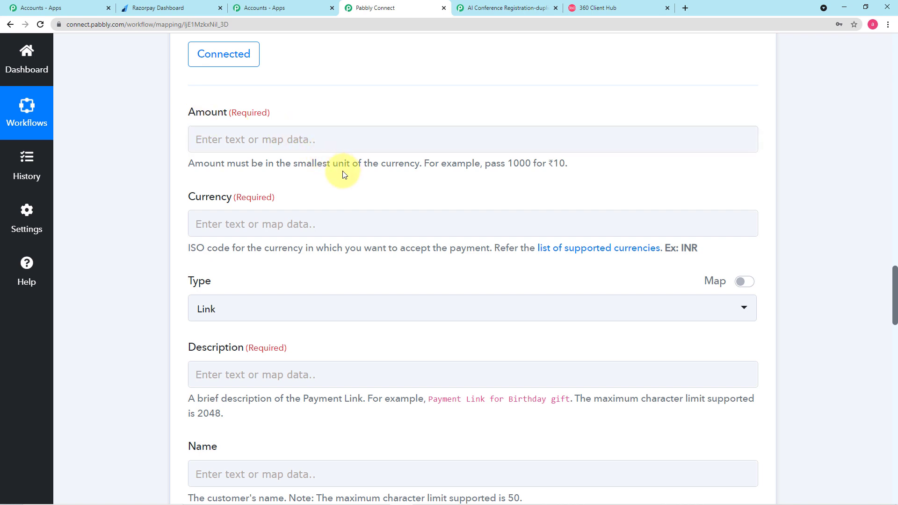
pyautogui.click(356, 143)
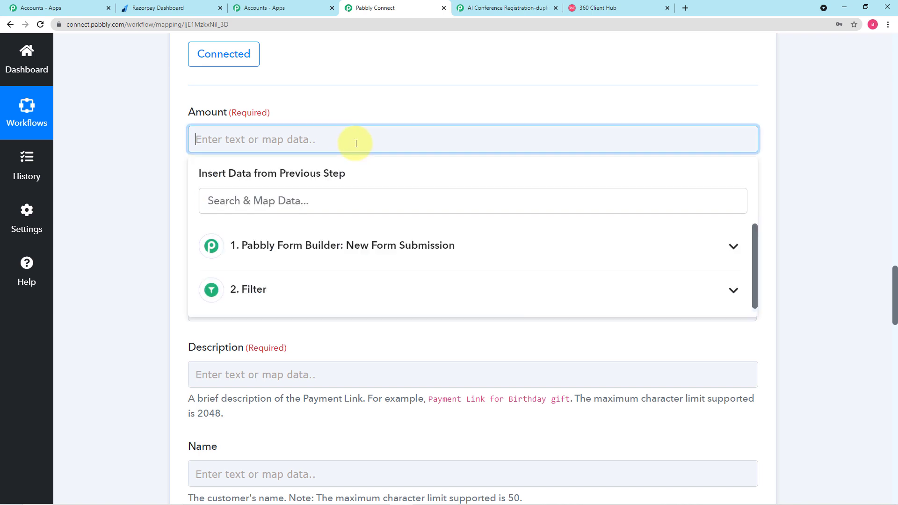
pyautogui.write('350')
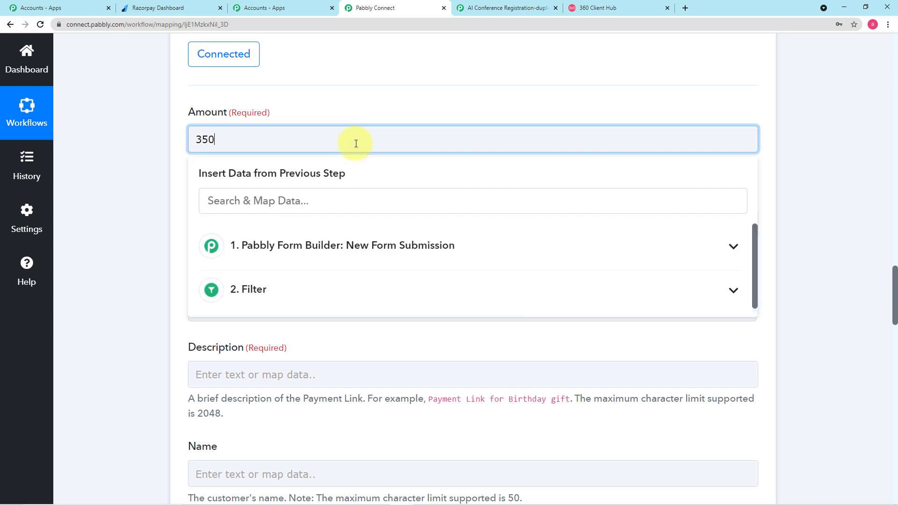
pyautogui.click(148, 179)
pyautogui.scroll(-2, 218, 253)
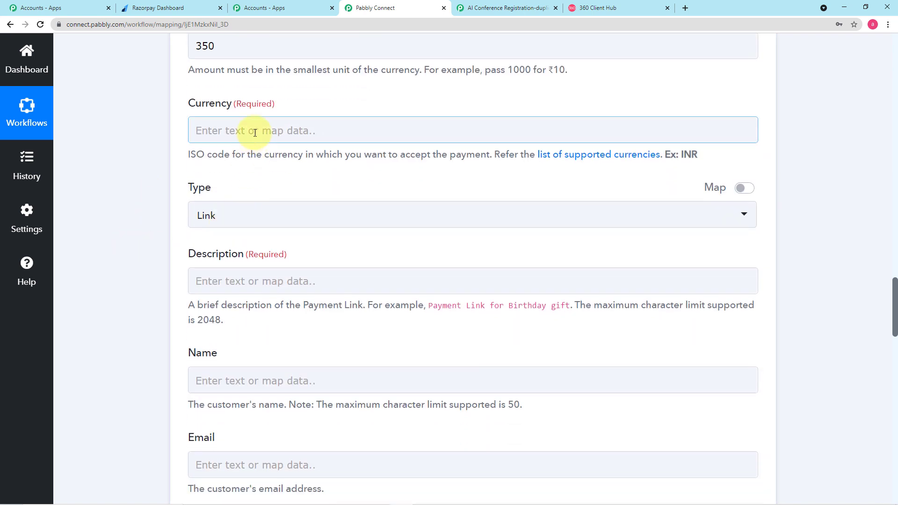
# Set Currency to INR and keep the payment Type as Link
pyautogui.click(255, 133)
pyautogui.write('INR')
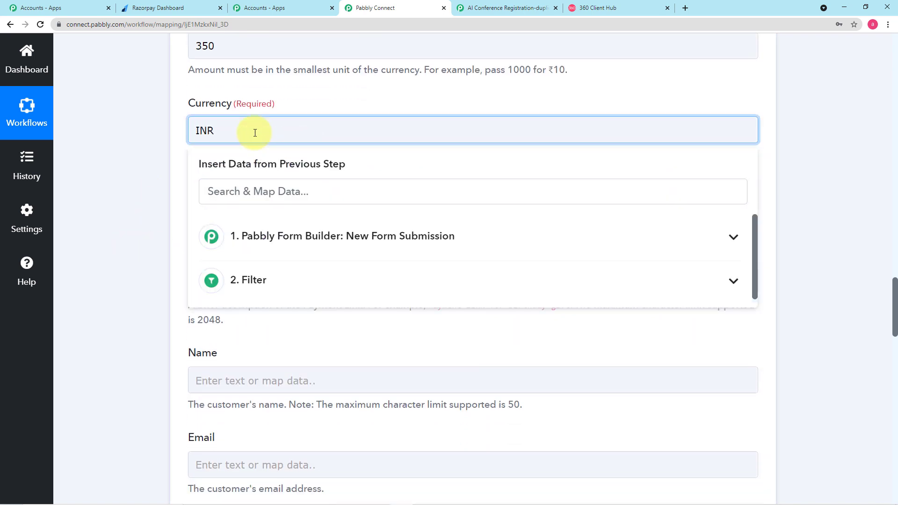
pyautogui.scroll(1, 116, 164)
pyautogui.scroll(-1, 116, 163)
pyautogui.click(116, 164)
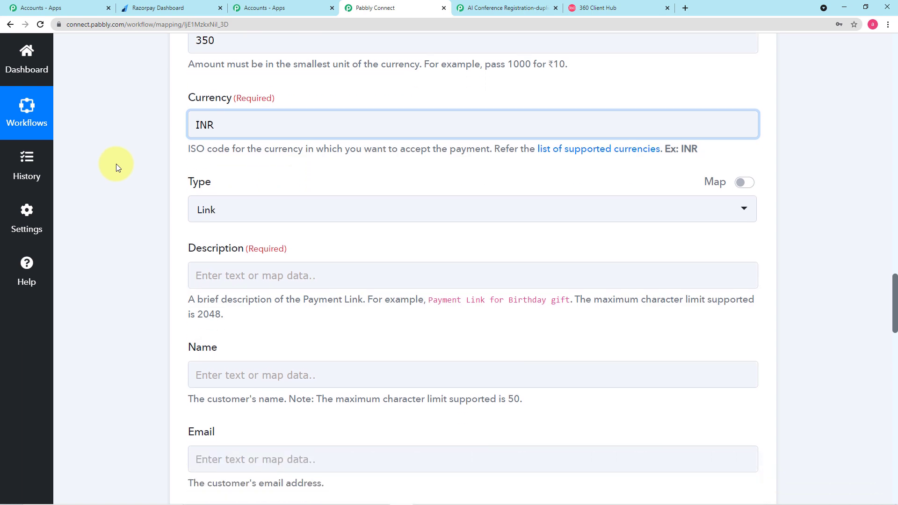
pyautogui.scroll(-3, 116, 164)
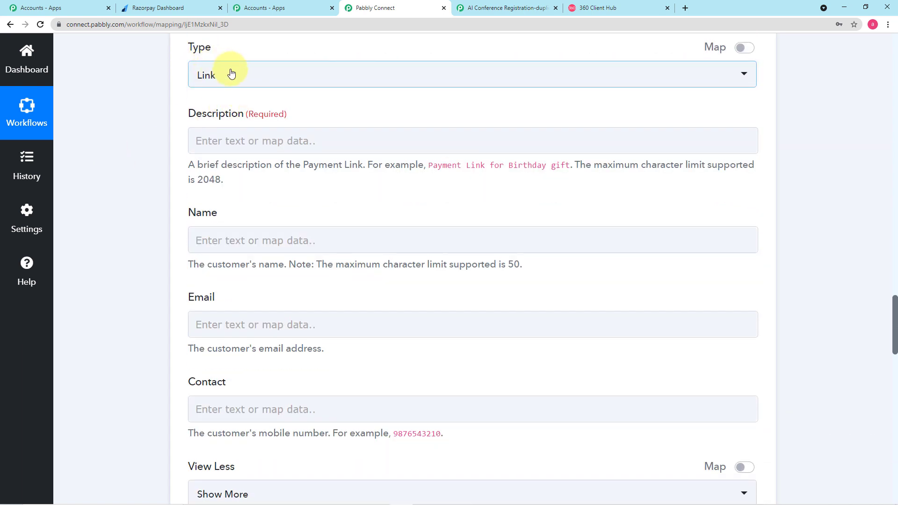
pyautogui.click(231, 74)
pyautogui.click(224, 135)
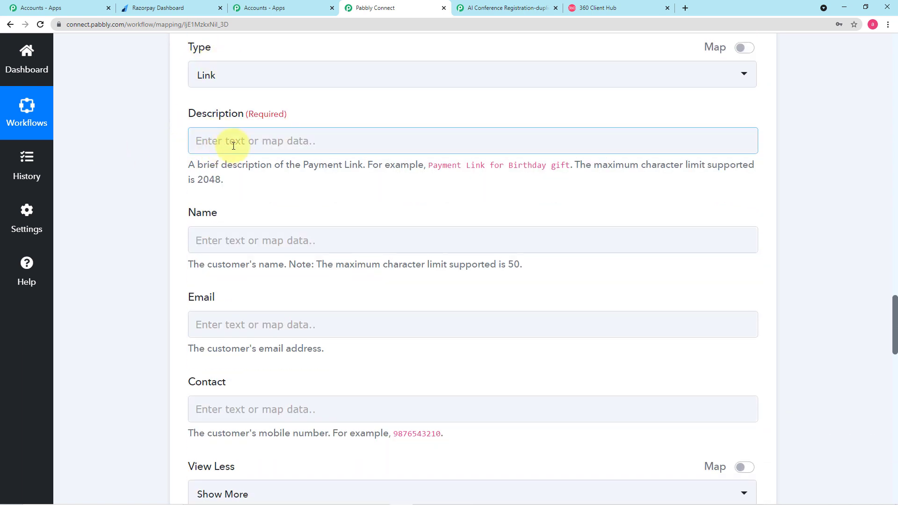
# Enter the description 'Payment Link for Conference on AI in Industries'
pyautogui.click(276, 143)
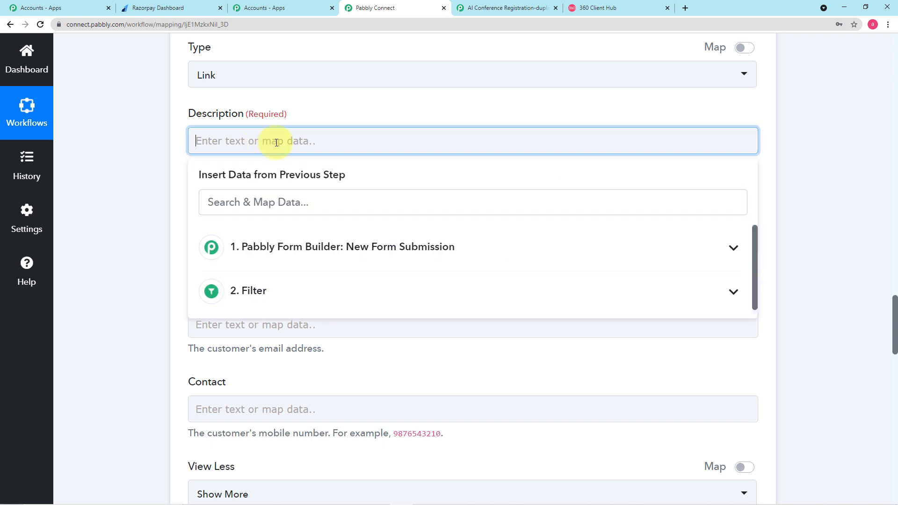
pyautogui.write('Payment Link')
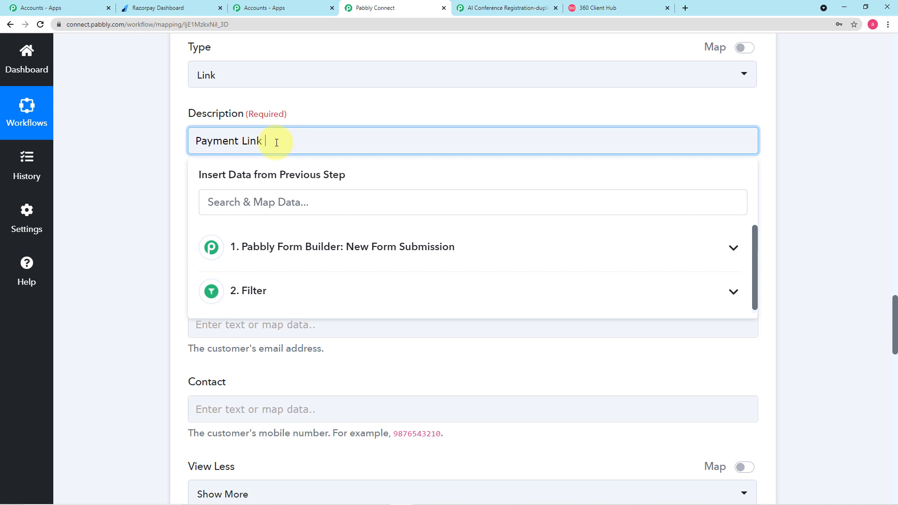
pyautogui.write(' for Conference on AI in Industries')
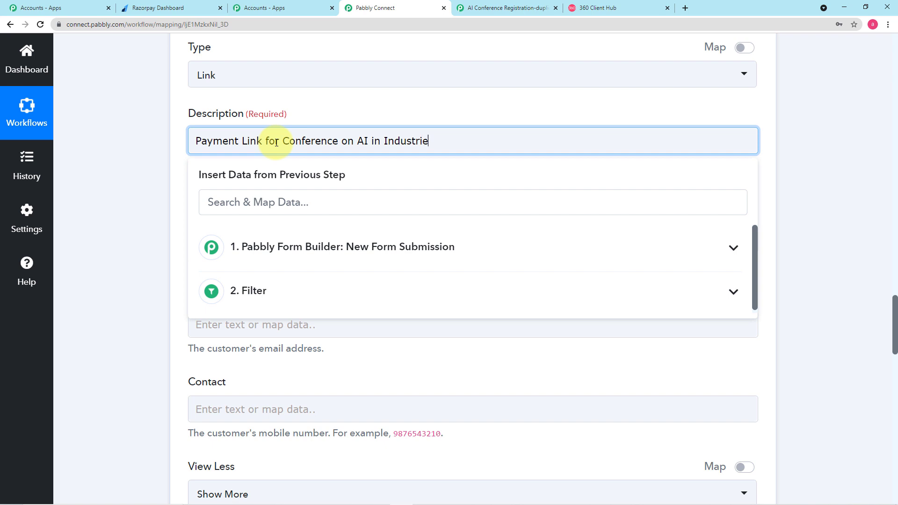
pyautogui.click(161, 164)
pyautogui.scroll(-2, 159, 166)
pyautogui.scroll(-1, 160, 166)
pyautogui.click(263, 101)
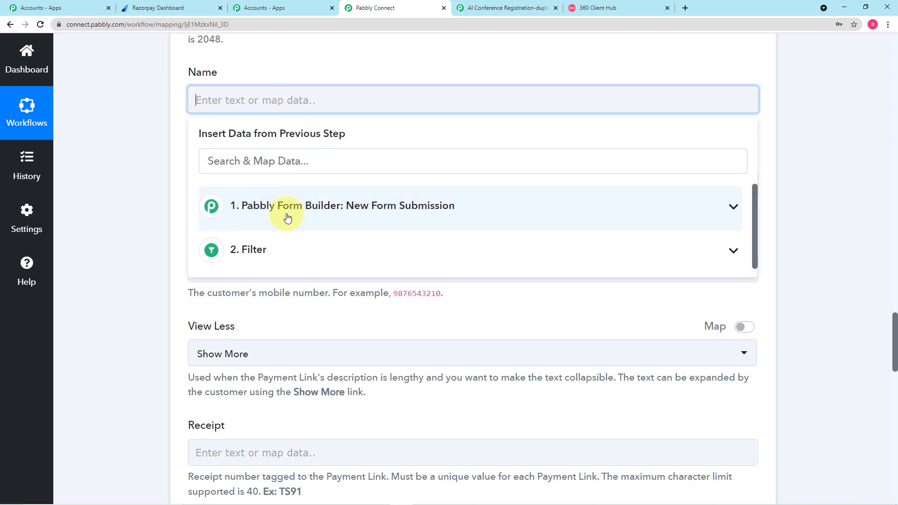
# Map the form submission's Full Name into the customer Name field
pyautogui.click(287, 218)
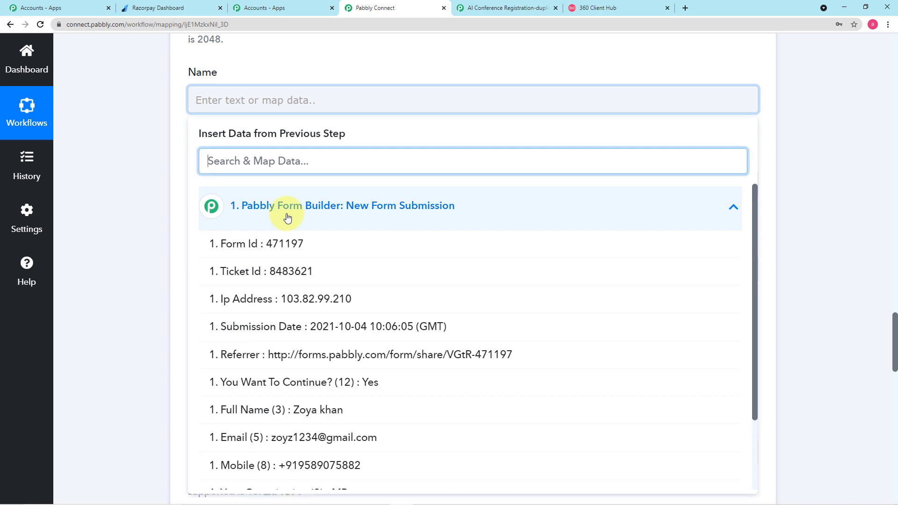
pyautogui.scroll(-2, 290, 213)
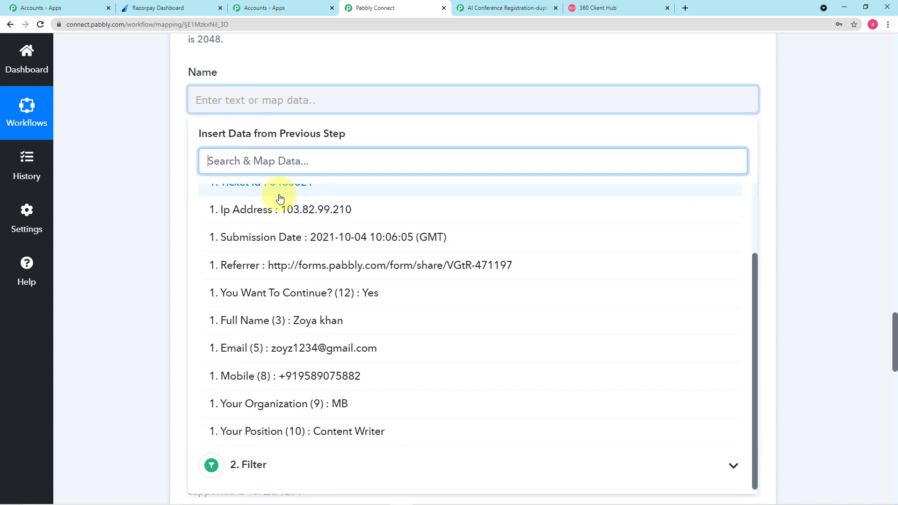
pyautogui.scroll(2, 243, 201)
pyautogui.scroll(-2, 335, 304)
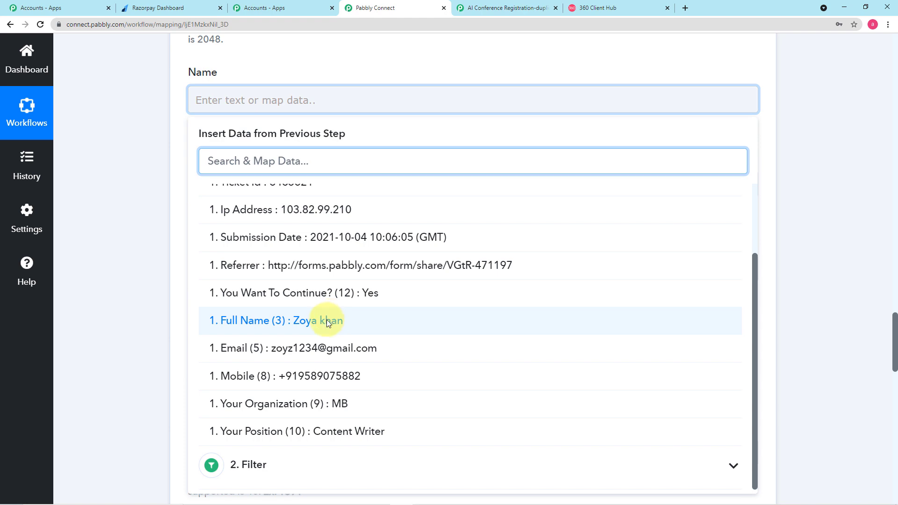
pyautogui.click(332, 321)
pyautogui.click(147, 228)
pyautogui.scroll(-2, 290, 155)
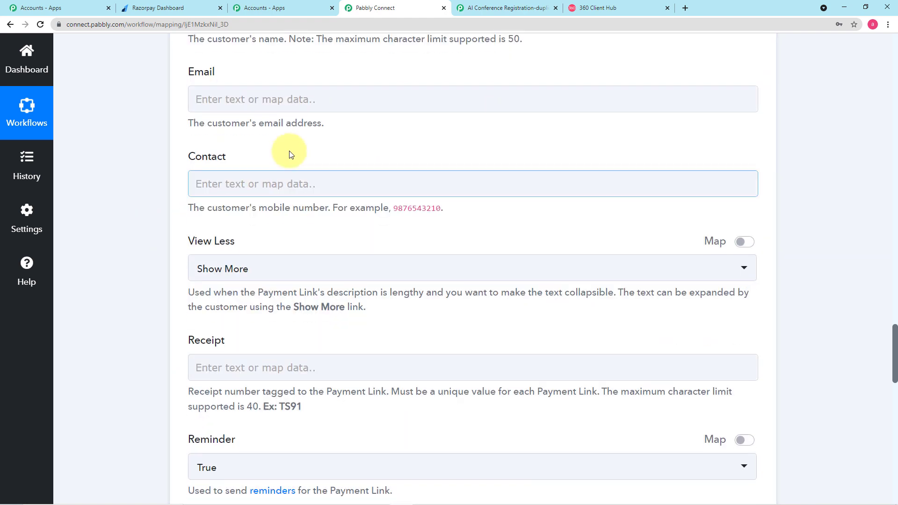
# Map the form's Email (5) into the customer Email field
pyautogui.click(297, 98)
pyautogui.click(321, 205)
pyautogui.scroll(-2, 336, 342)
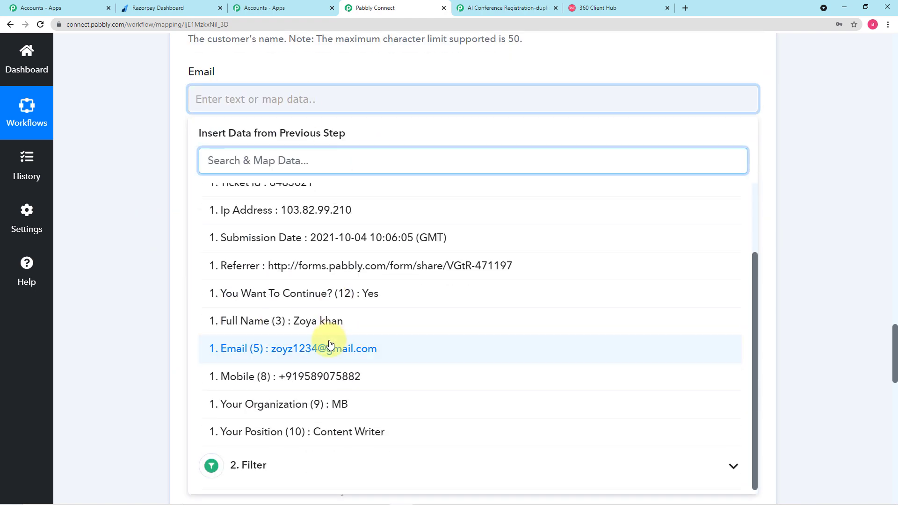
pyautogui.click(321, 346)
pyautogui.click(122, 241)
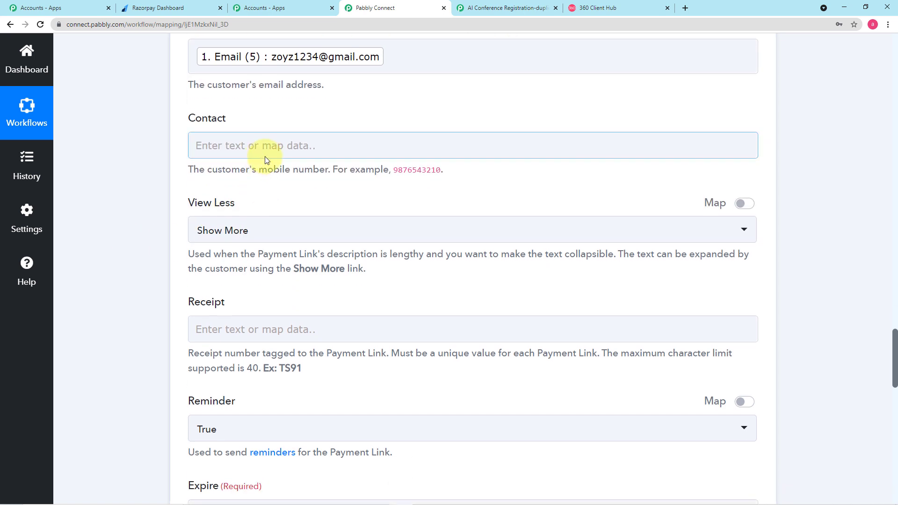
# Map the form's Mobile (8) into the Contact field
pyautogui.click(269, 146)
pyautogui.click(298, 266)
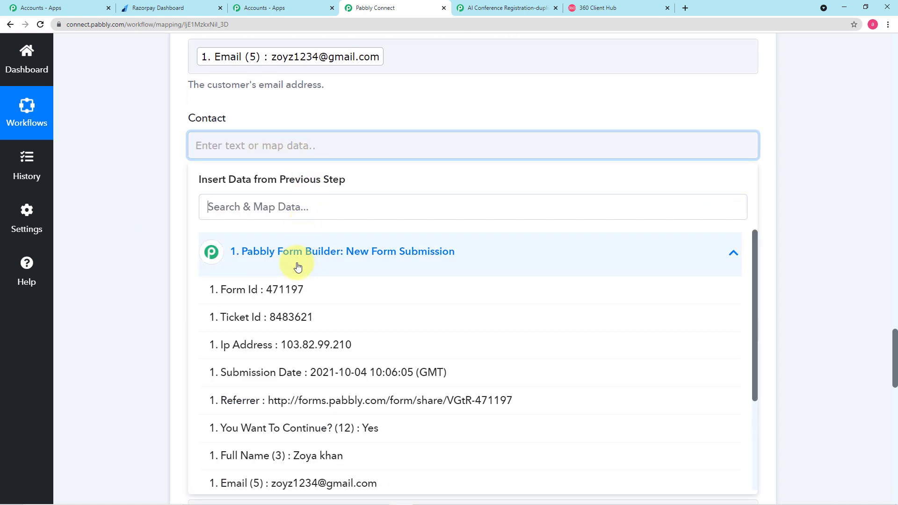
pyautogui.scroll(-2, 330, 355)
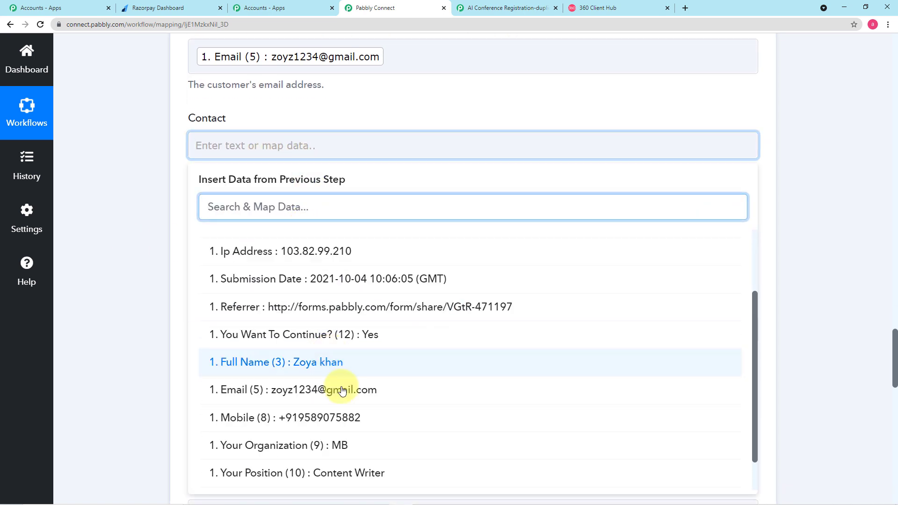
pyautogui.click(321, 361)
pyautogui.click(162, 291)
pyautogui.scroll(-1, 161, 291)
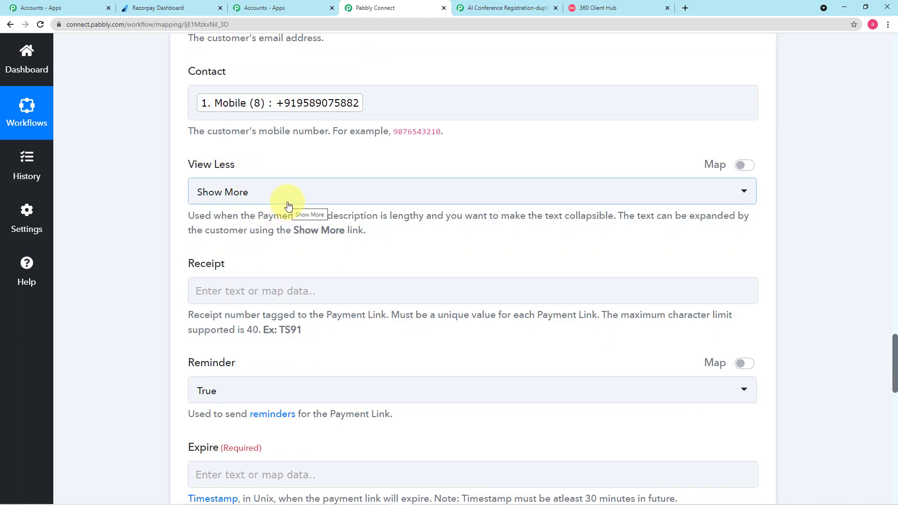
pyautogui.scroll(-2, 288, 206)
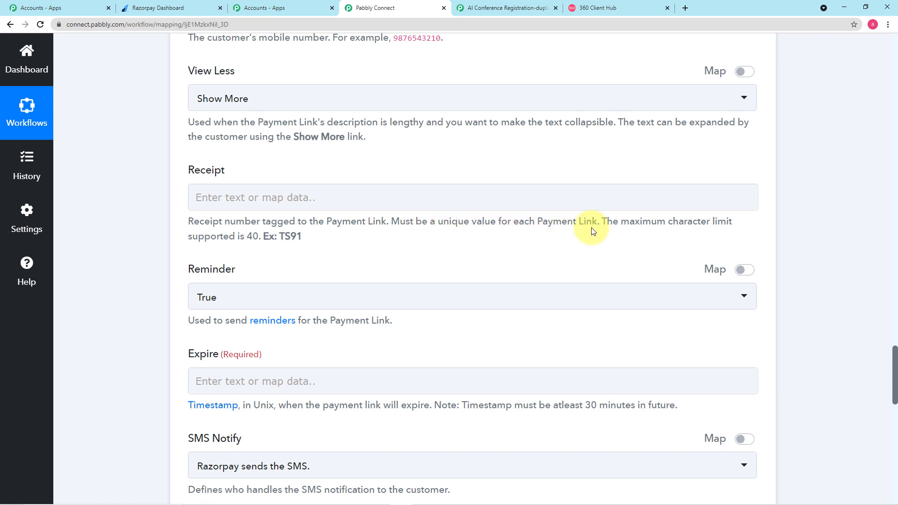
# Map the form submission's Ticket Id into the Receipt field
pyautogui.click(321, 196)
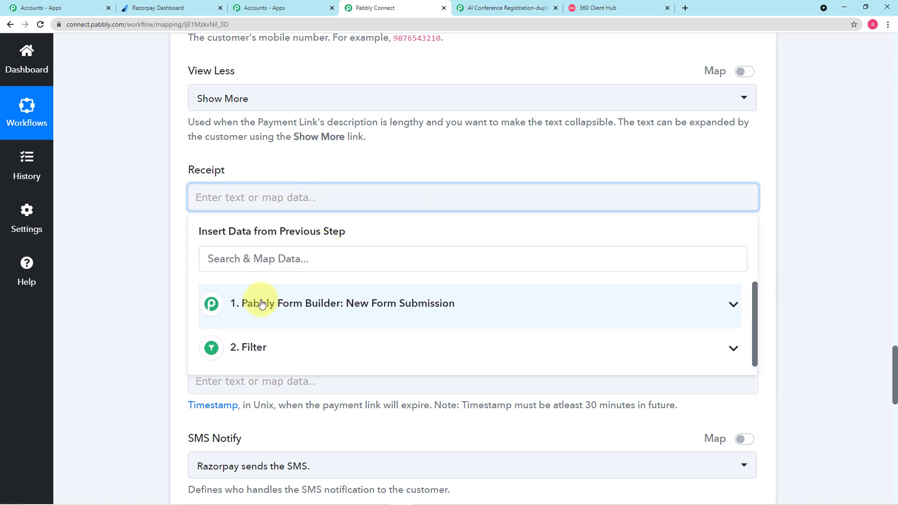
pyautogui.click(295, 308)
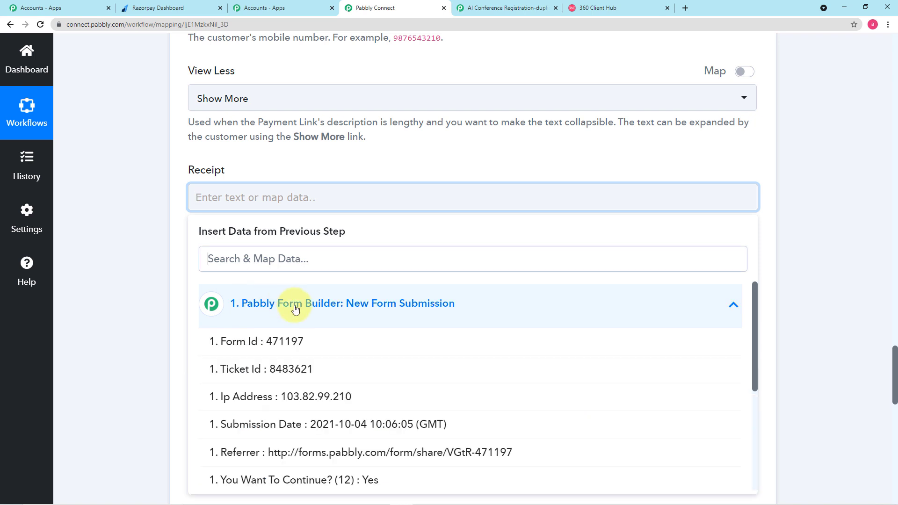
pyautogui.scroll(-1, 295, 309)
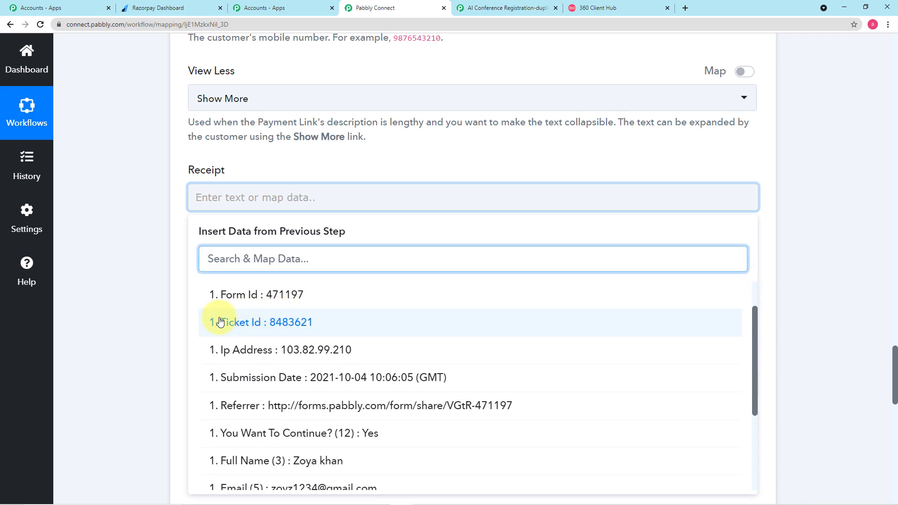
pyautogui.click(255, 330)
pyautogui.click(144, 260)
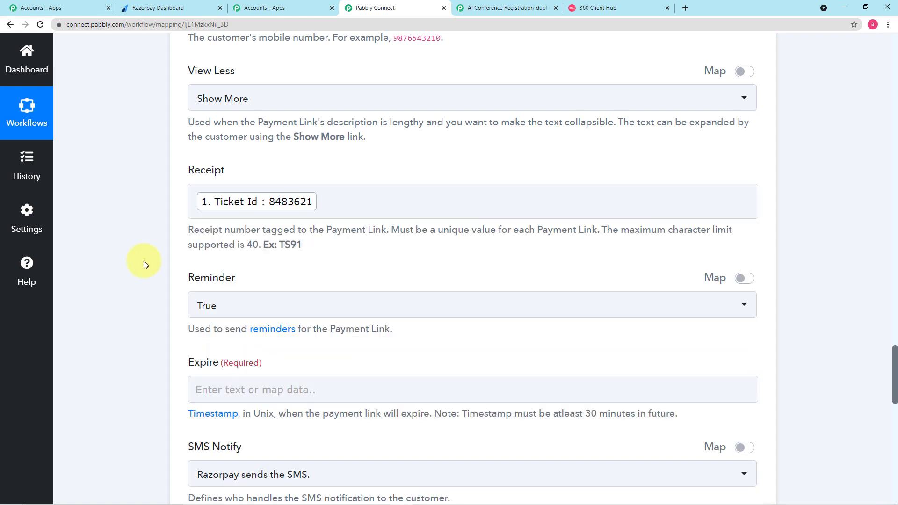
pyautogui.scroll(-1, 321, 258)
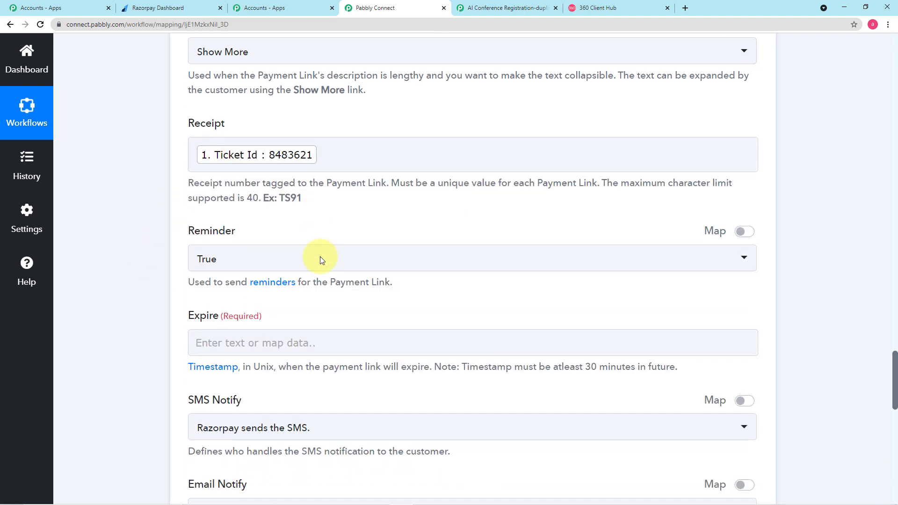
# Set the payment link's Reminder option to False
pyautogui.click(271, 257)
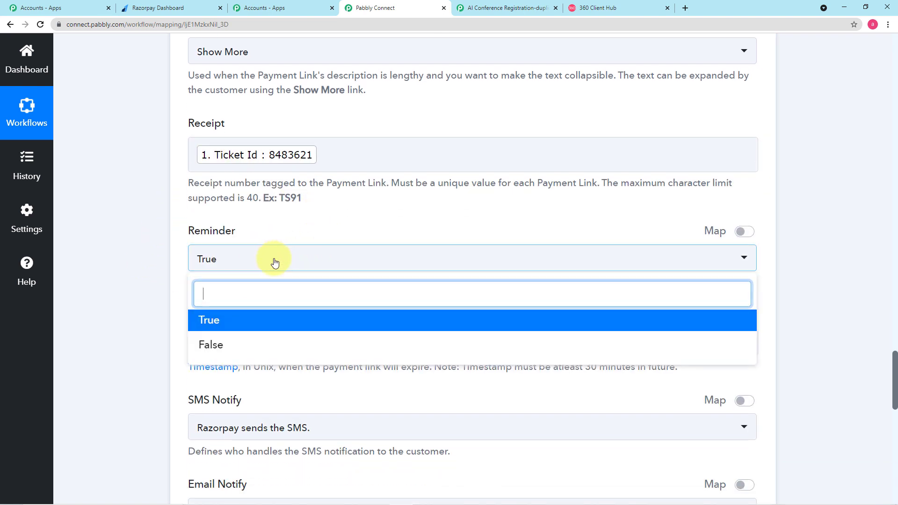
pyautogui.click(229, 348)
pyautogui.scroll(-2, 144, 299)
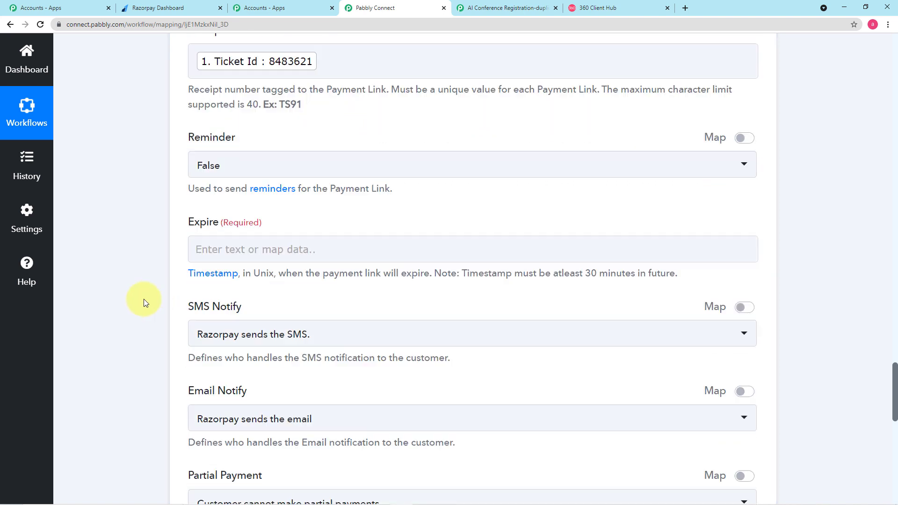
pyautogui.scroll(-1, 290, 230)
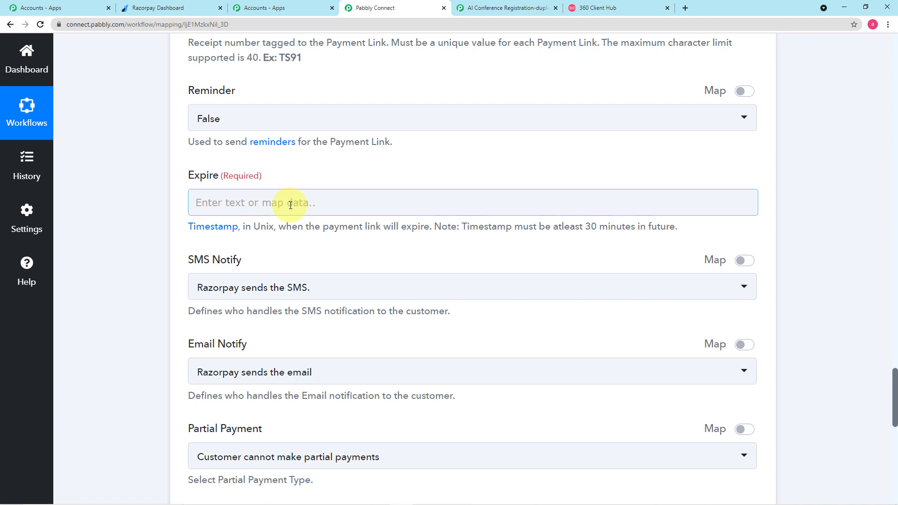
# Check the conference dates (16–20 Oct 2021) on the registration form, then return to the workflow
pyautogui.click(494, 10)
pyautogui.scroll(-7, 434, 159)
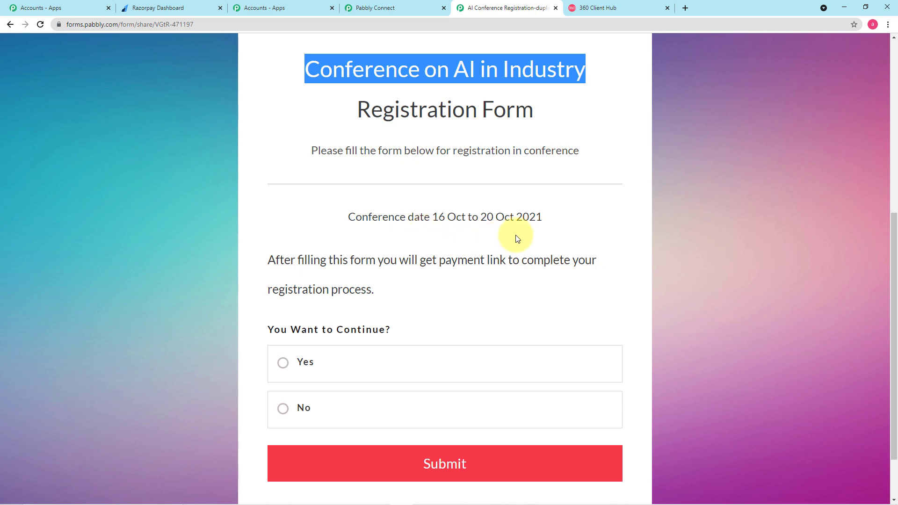
pyautogui.click(377, 8)
pyautogui.scroll(-2, 351, 161)
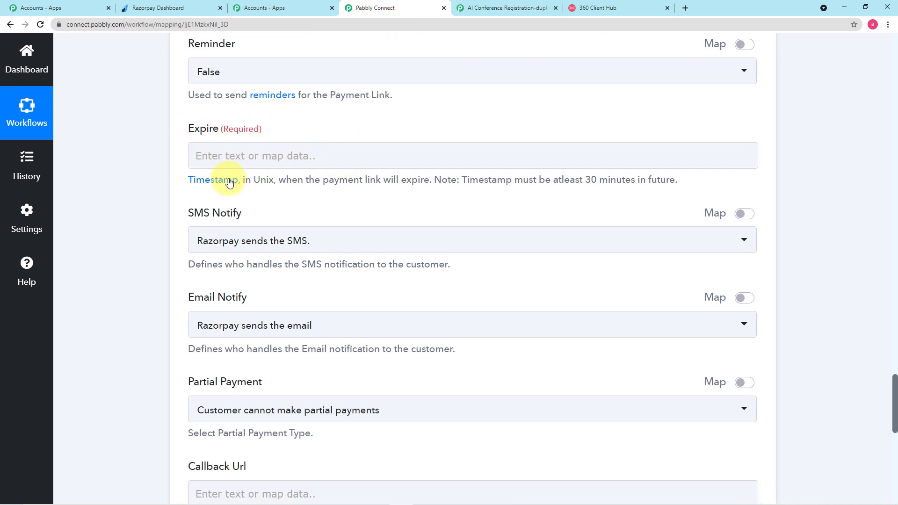
# Bring up the unixtimestamp.com converter page for the Expire value
pyautogui.click(210, 184)
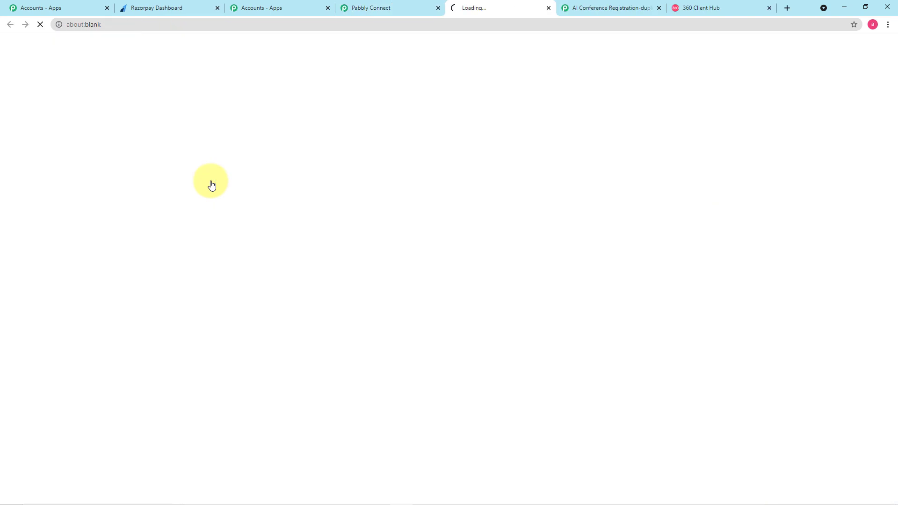
pyautogui.click(403, 11)
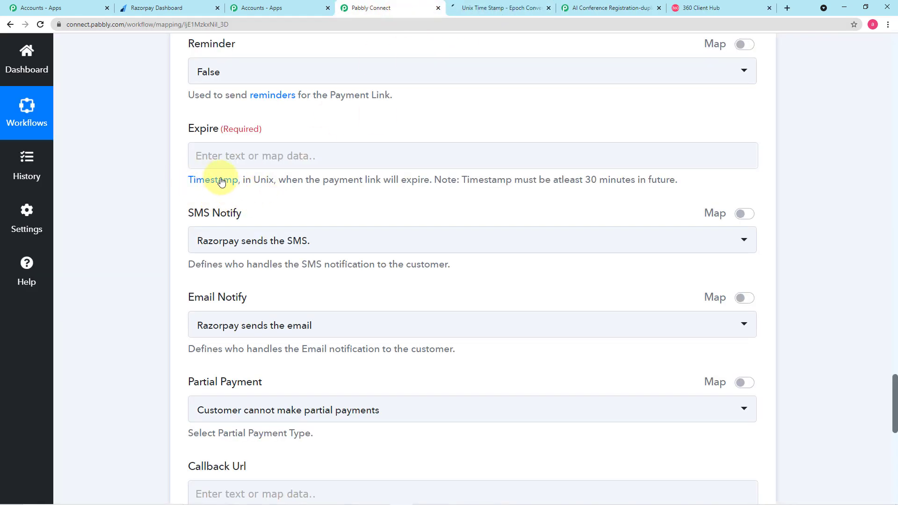
pyautogui.click(501, 9)
pyautogui.scroll(-1, 446, 108)
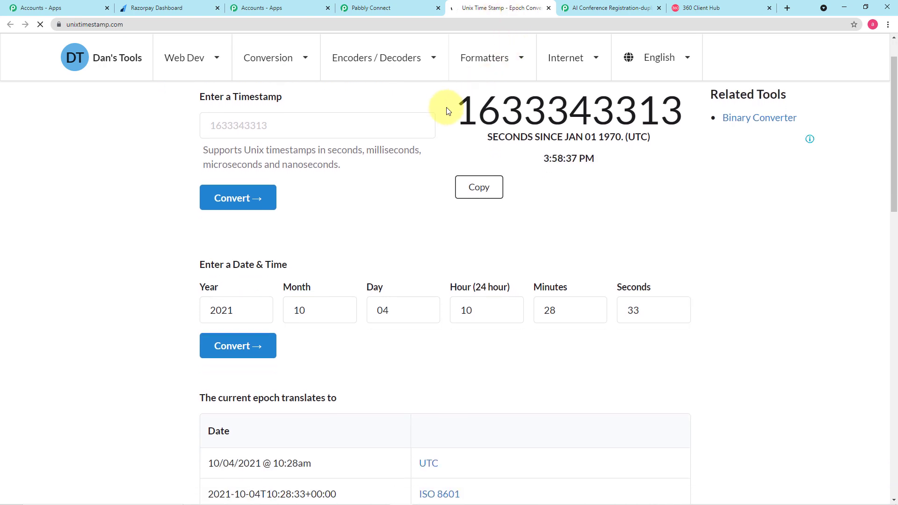
pyautogui.scroll(-2, 446, 110)
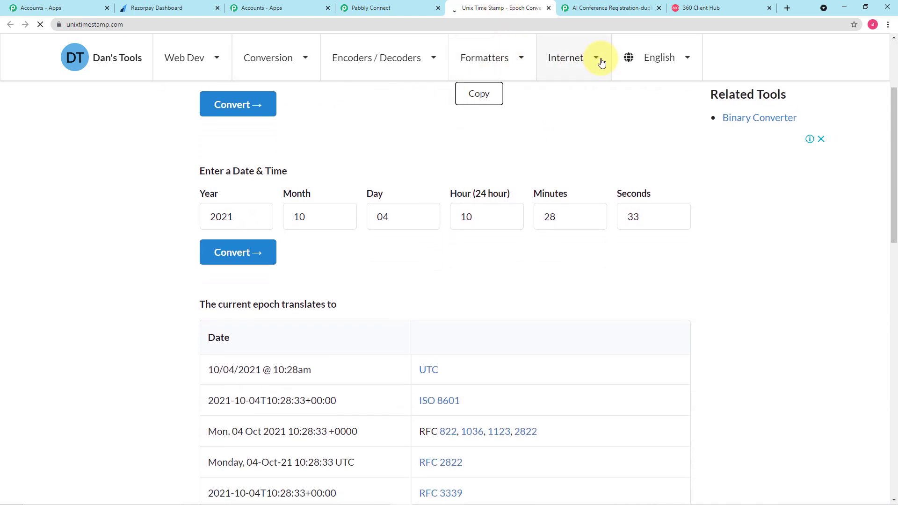
pyautogui.scroll(-1, 445, 149)
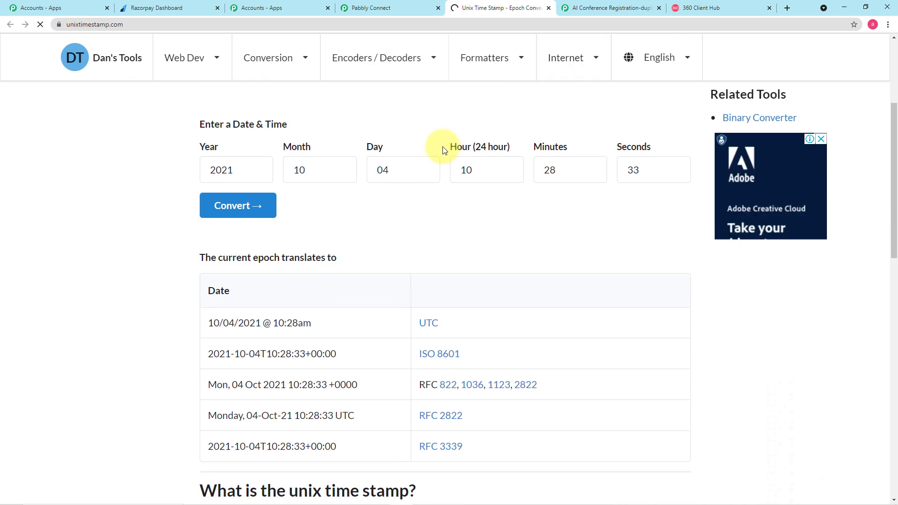
# Convert 15 October 2021, 12:00:00 to a Unix timestamp
pyautogui.click(395, 172)
pyautogui.write('15')
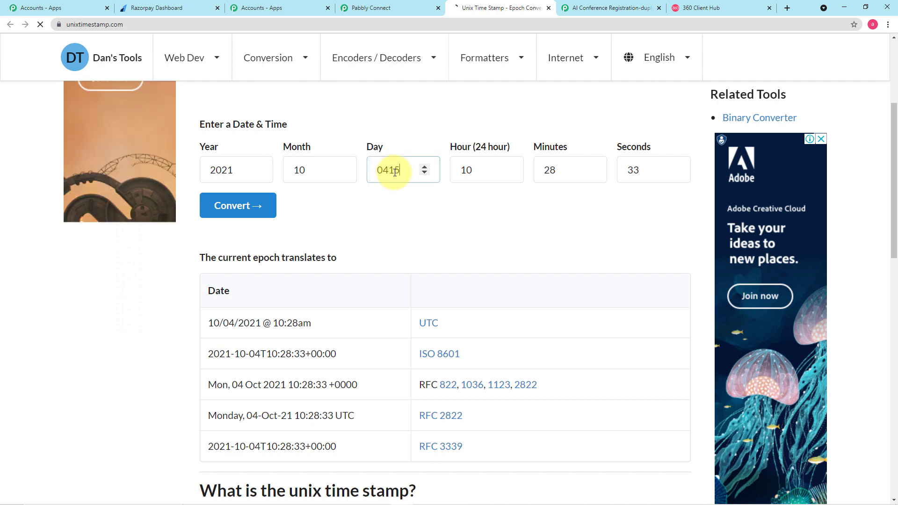
pyautogui.press('BackSpace')
pyautogui.press('BackSpace')
pyautogui.press('BackSpace')
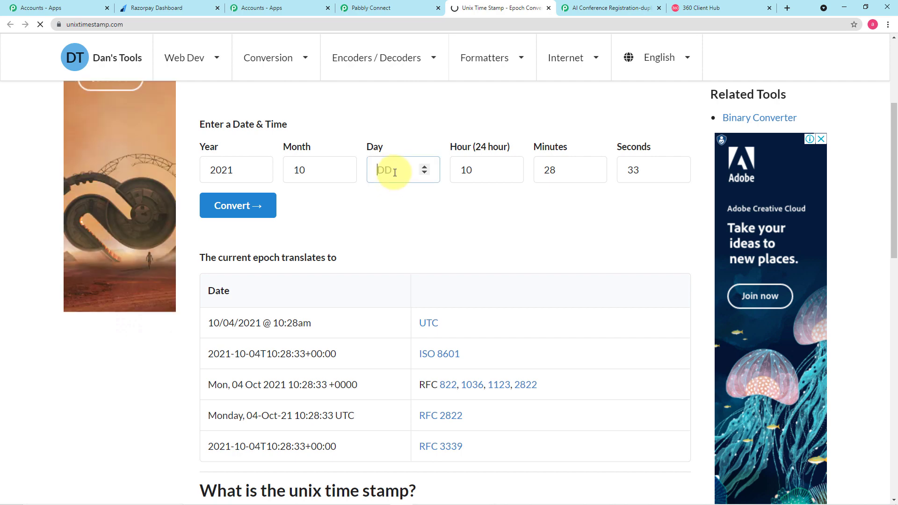
pyautogui.write('15')
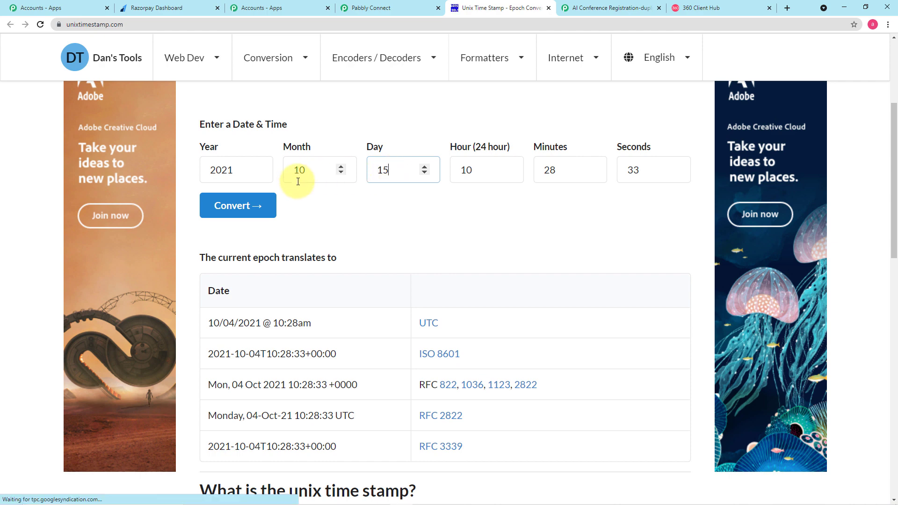
pyautogui.click(323, 221)
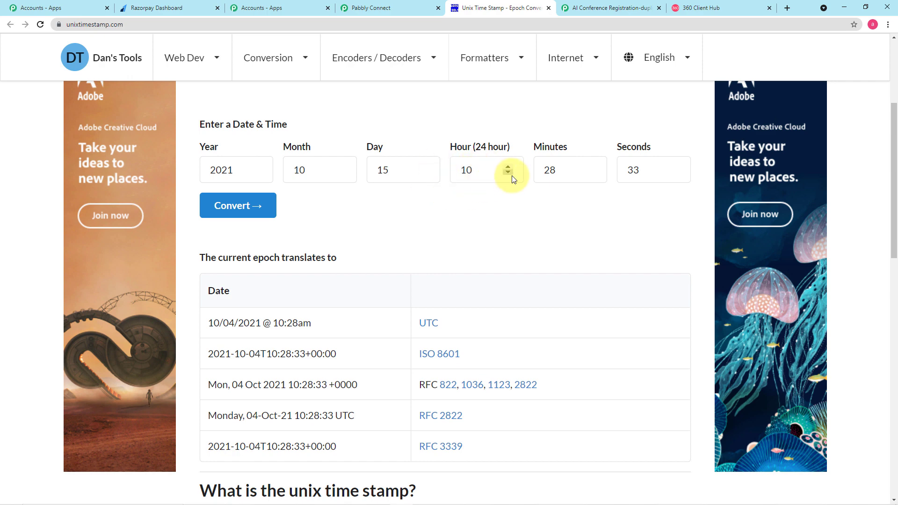
pyautogui.click(485, 174)
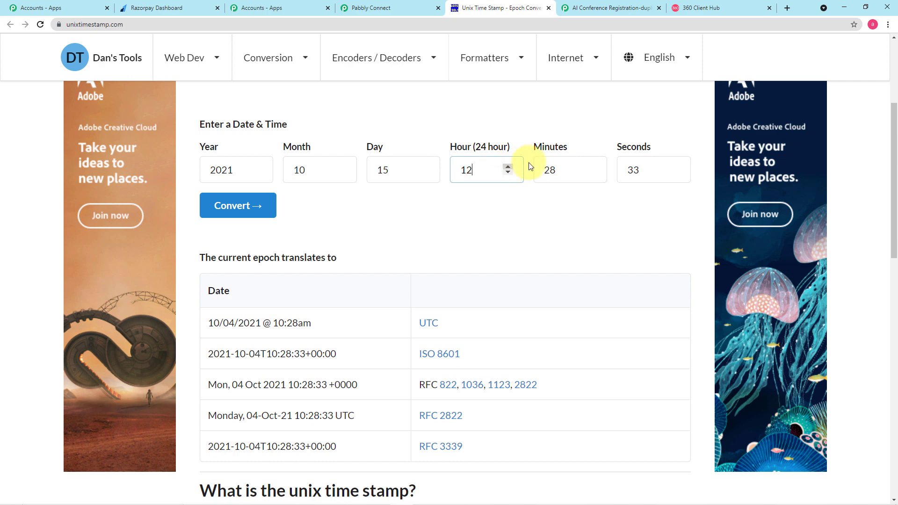
pyautogui.click(566, 170)
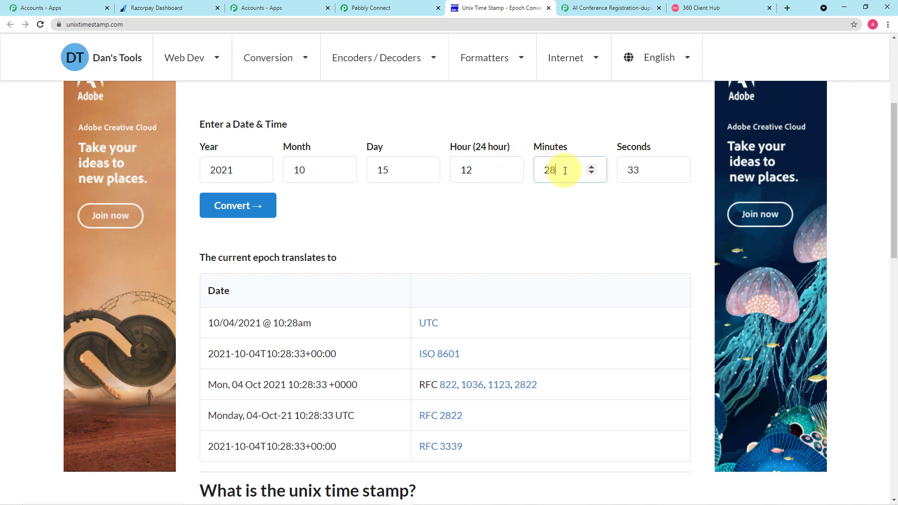
pyautogui.doubleClick(565, 170)
pyautogui.write('00')
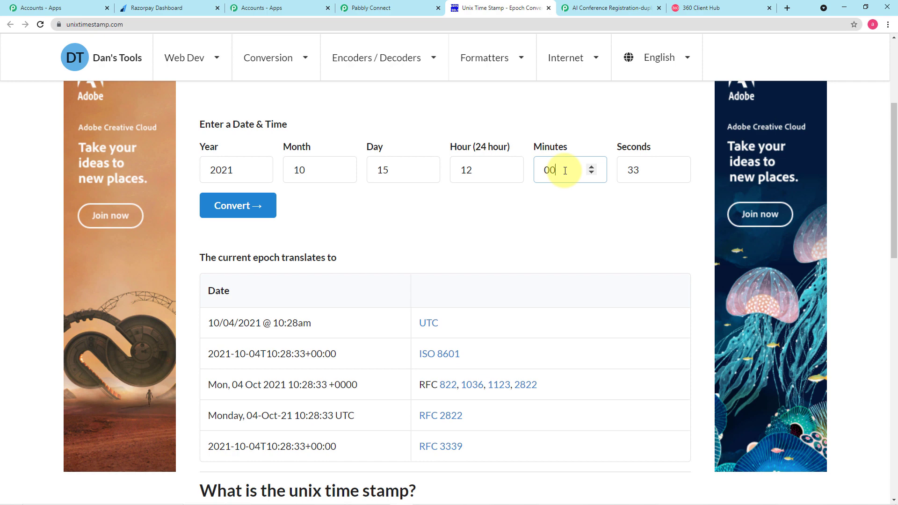
pyautogui.click(645, 169)
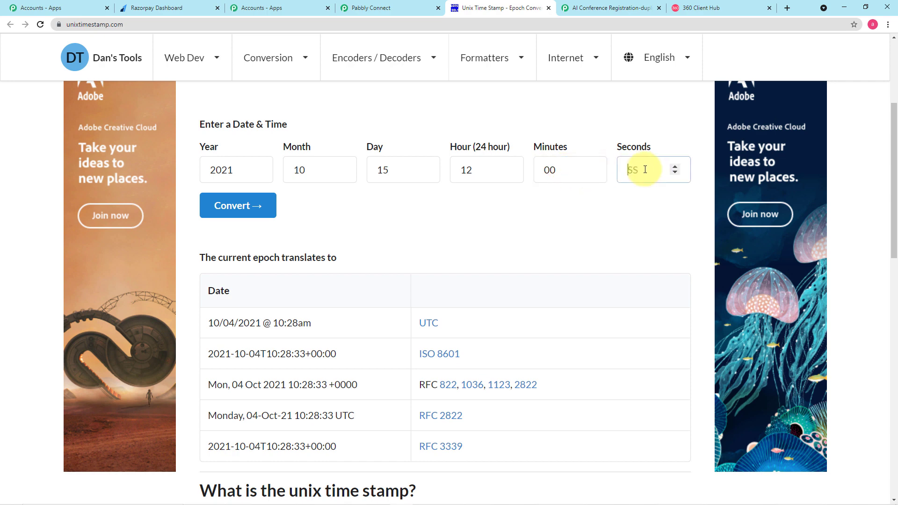
pyautogui.write('00')
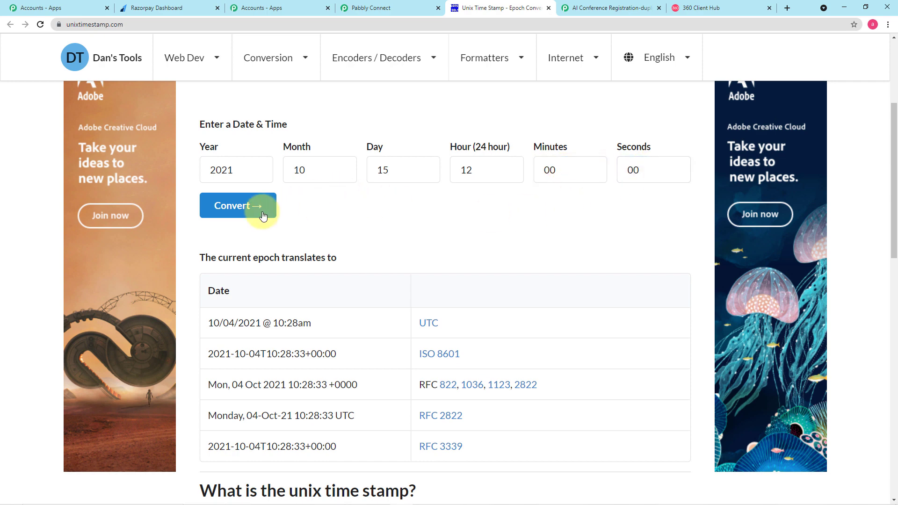
pyautogui.click(231, 213)
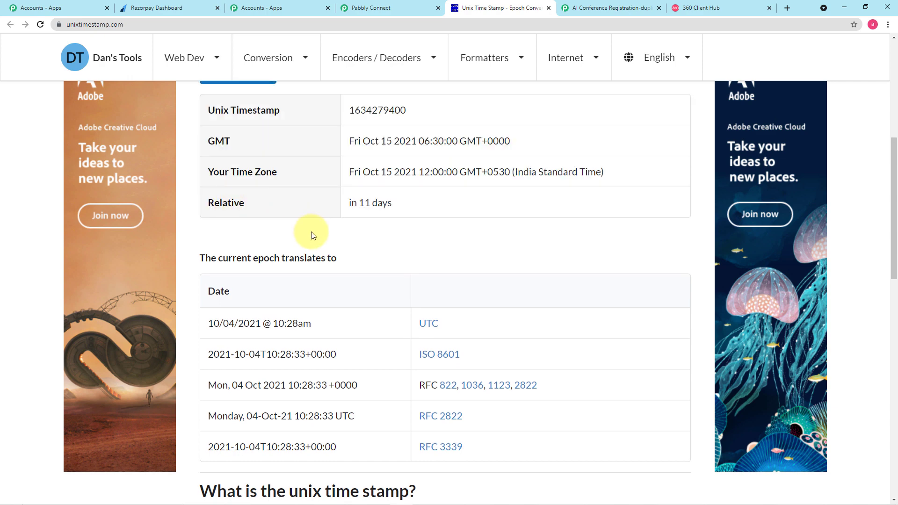
pyautogui.scroll(2, 311, 232)
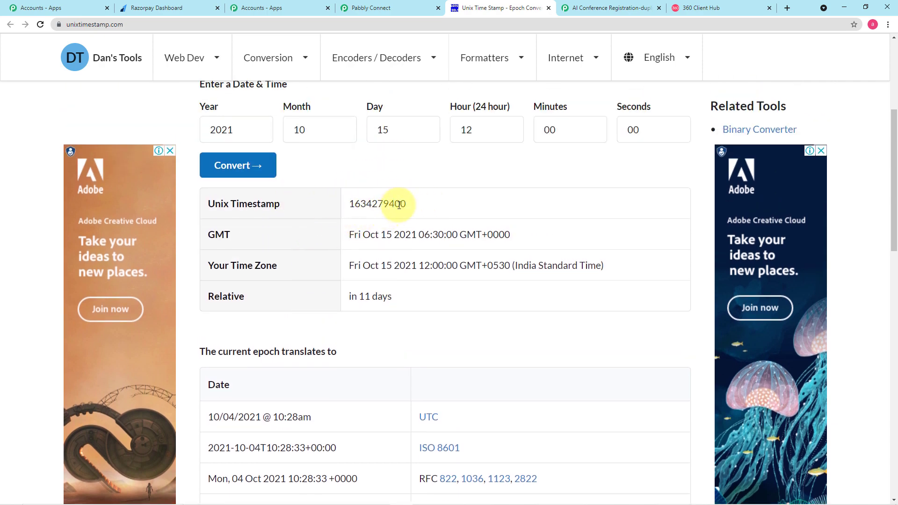
pyautogui.moveTo(407, 206); pyautogui.dragTo(349, 204)
pyautogui.rightClick(364, 205)
pyautogui.click(381, 213)
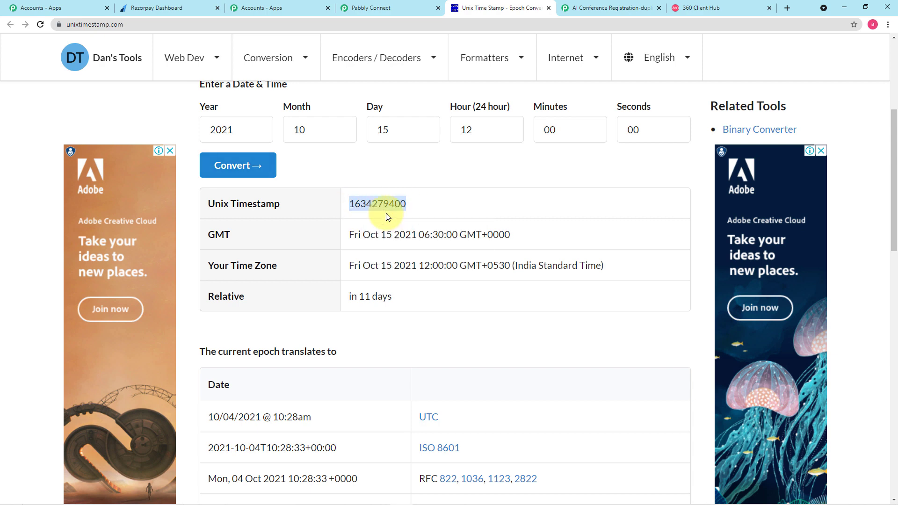
pyautogui.click(367, 8)
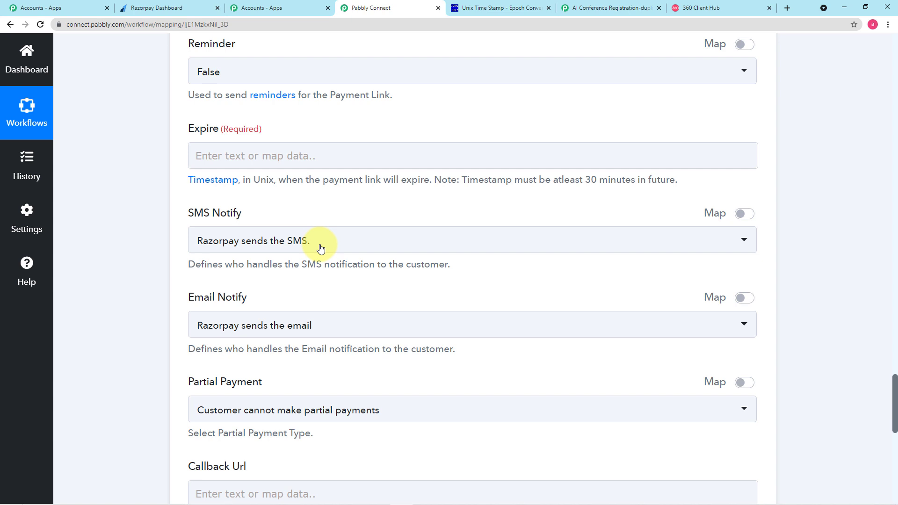
pyautogui.click(259, 157)
pyautogui.rightClick(259, 157)
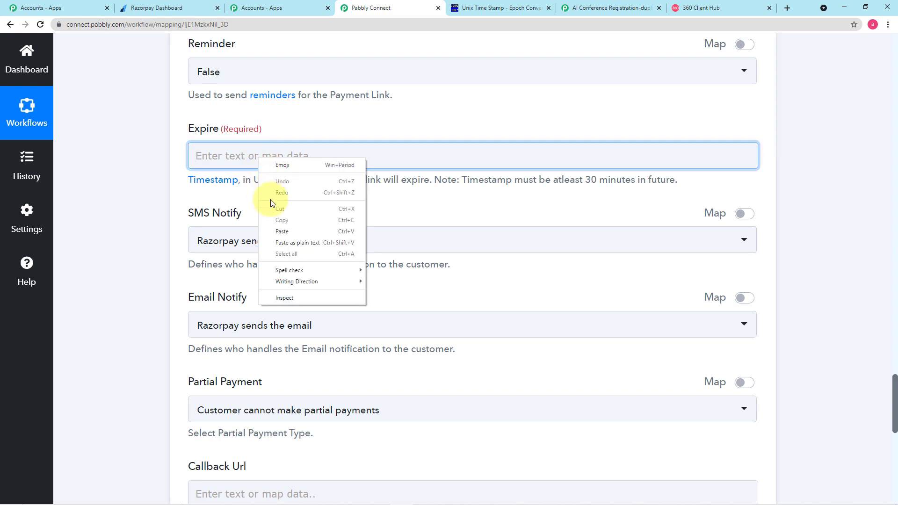
pyautogui.click(280, 231)
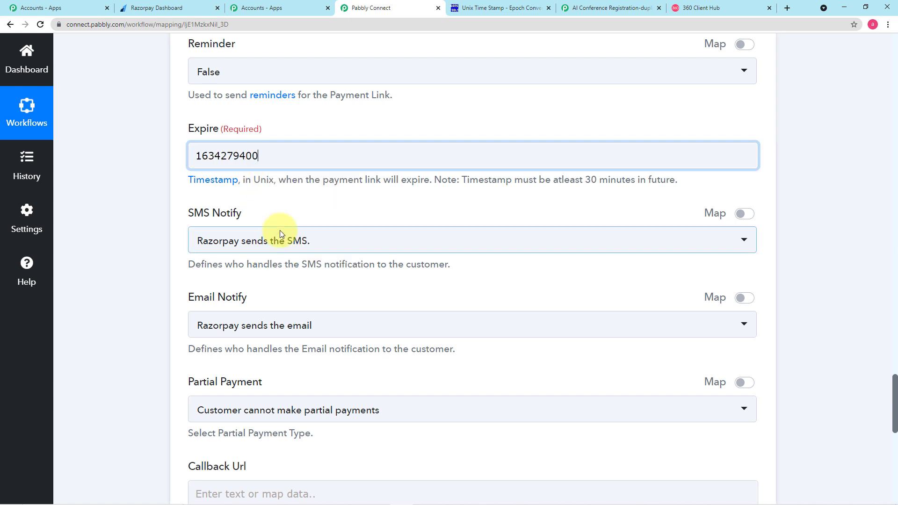
pyautogui.click(307, 210)
# Leave Callback Url empty and scroll down to the Save buttons
pyautogui.scroll(-2, 307, 211)
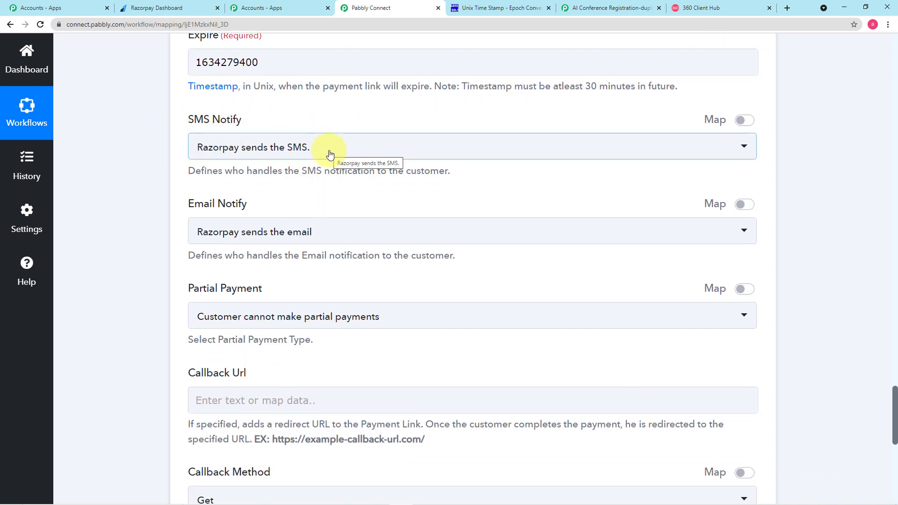
pyautogui.scroll(-1, 296, 192)
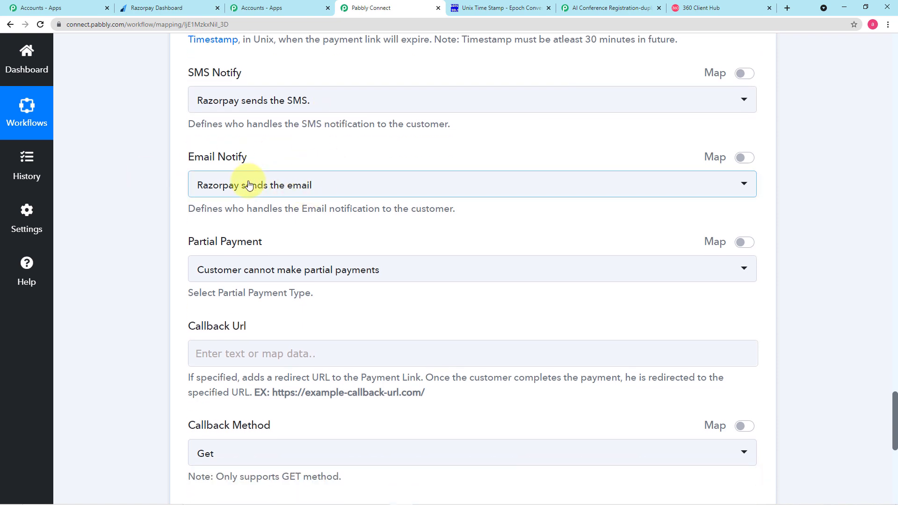
pyautogui.scroll(-2, 262, 154)
pyautogui.scroll(-1, 265, 148)
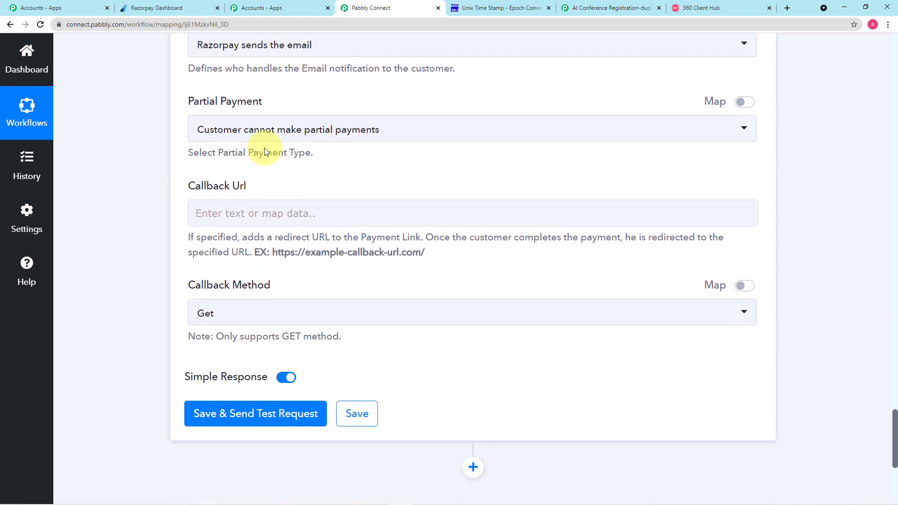
pyautogui.scroll(-1, 276, 182)
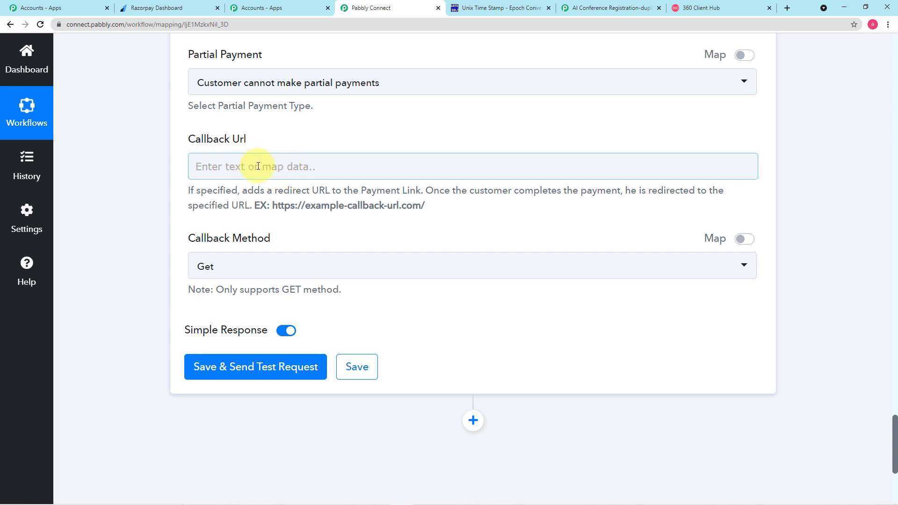
pyautogui.click(259, 167)
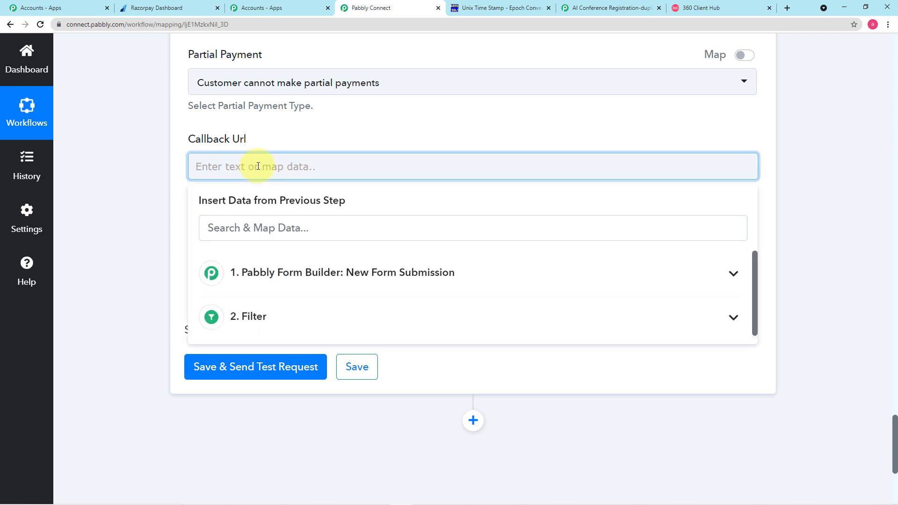
pyautogui.click(286, 135)
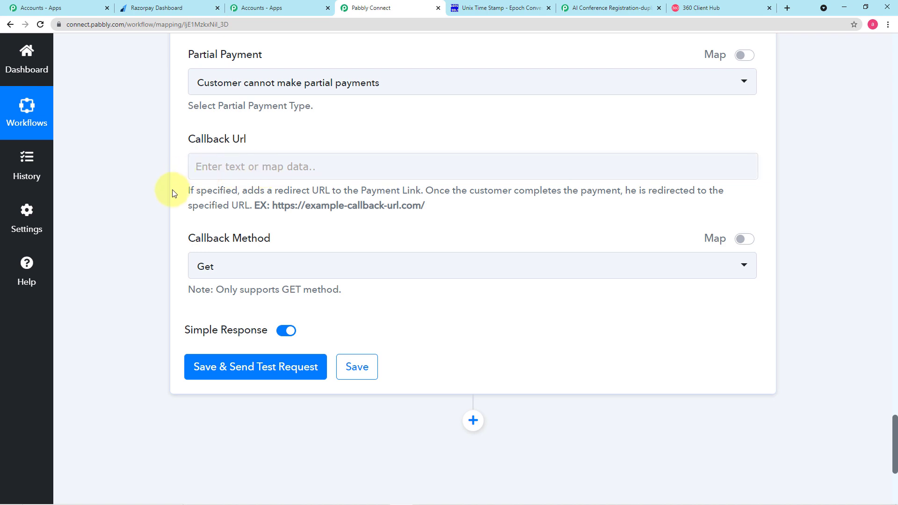
pyautogui.scroll(-3, 172, 192)
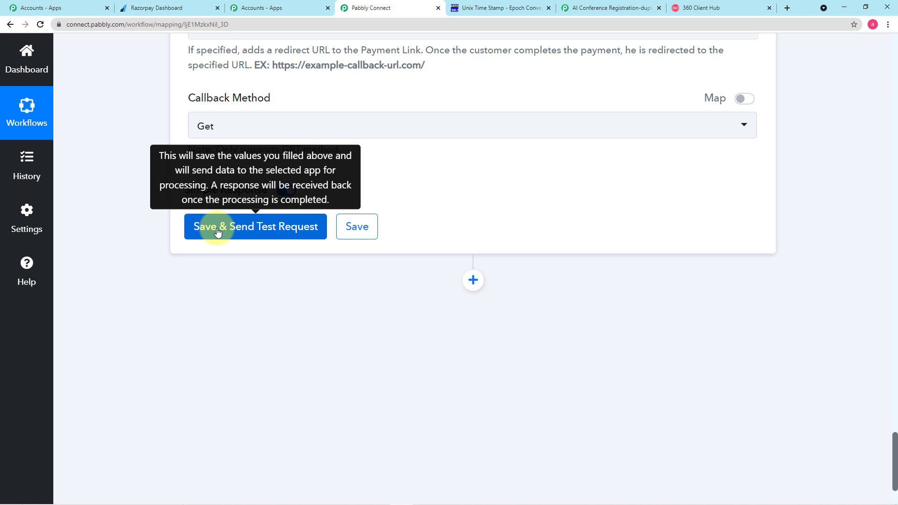
# Save the Razorpay step and test it, reviewing the 350 INR invoice response and Short Url
pyautogui.click(217, 233)
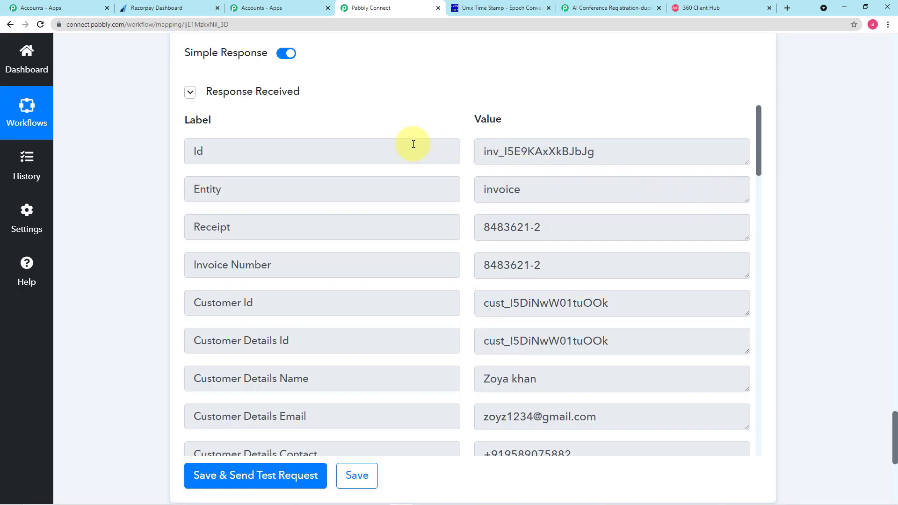
pyautogui.scroll(-6, 408, 182)
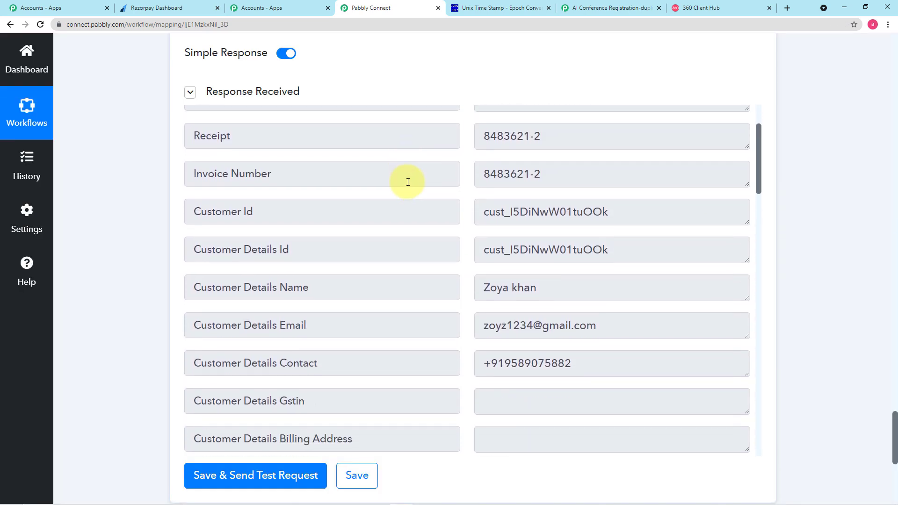
pyautogui.scroll(-8, 408, 181)
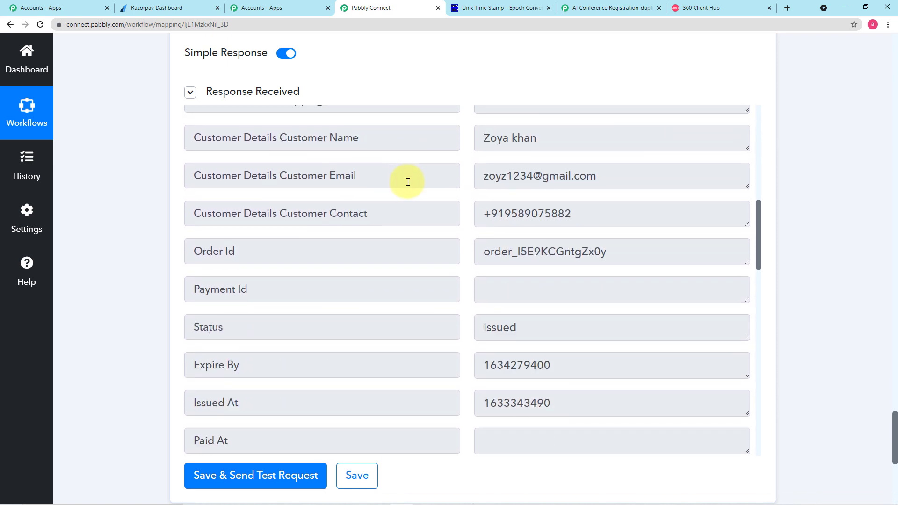
pyautogui.scroll(-10, 408, 182)
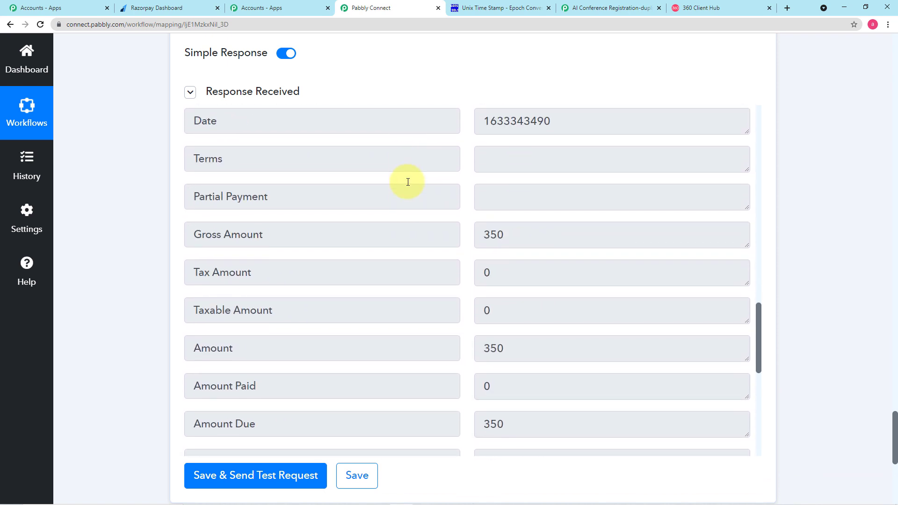
pyautogui.scroll(-3, 408, 182)
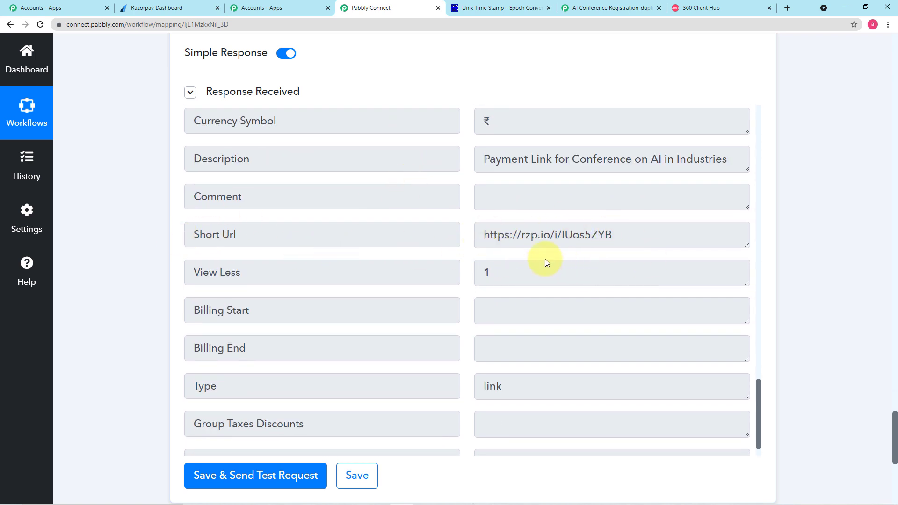
pyautogui.scroll(-1, 538, 267)
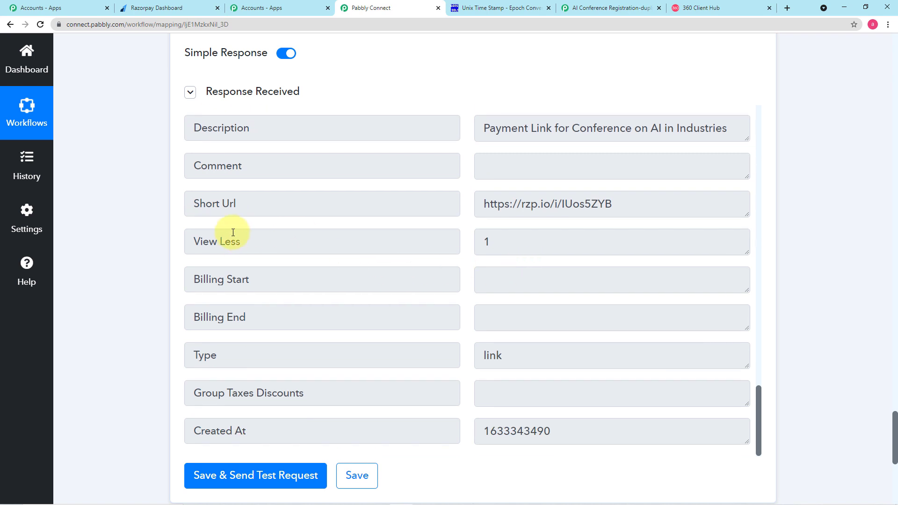
pyautogui.scroll(-3, 191, 237)
pyautogui.scroll(5, 473, 230)
pyautogui.scroll(4, 473, 230)
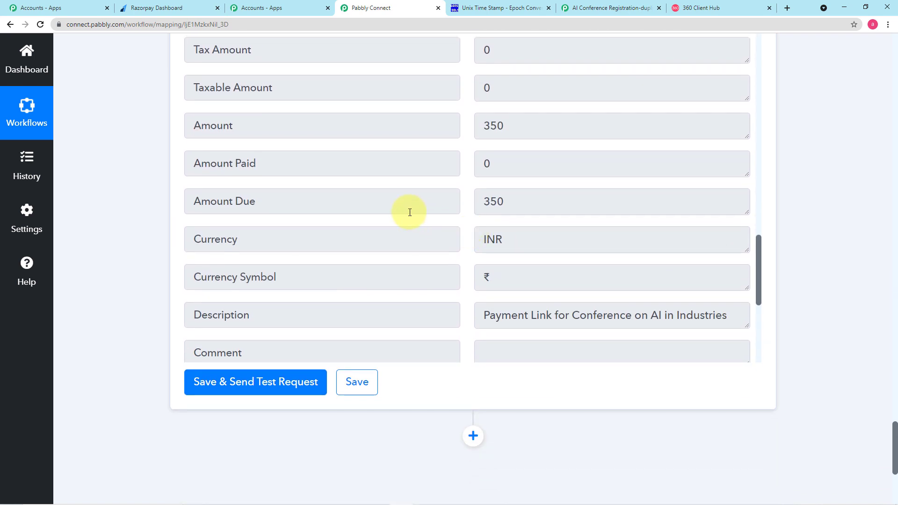
pyautogui.scroll(-9, 400, 205)
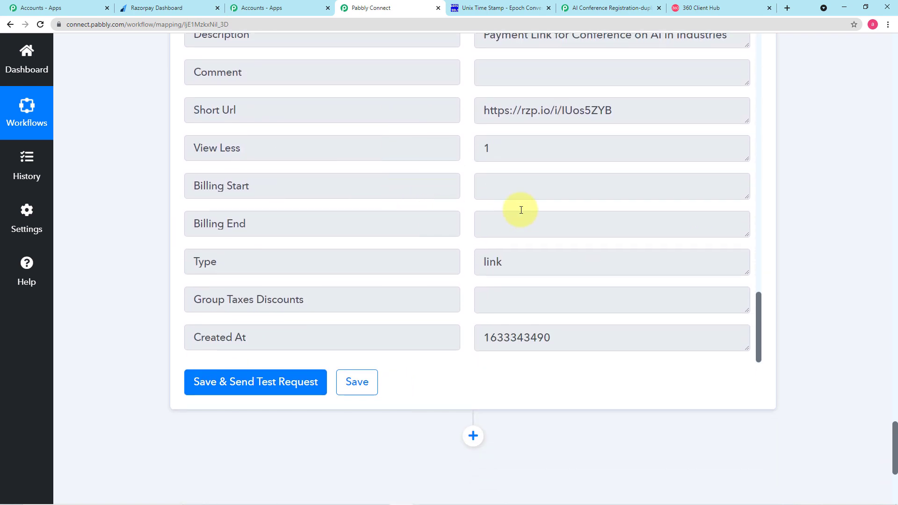
pyautogui.scroll(-2, 520, 209)
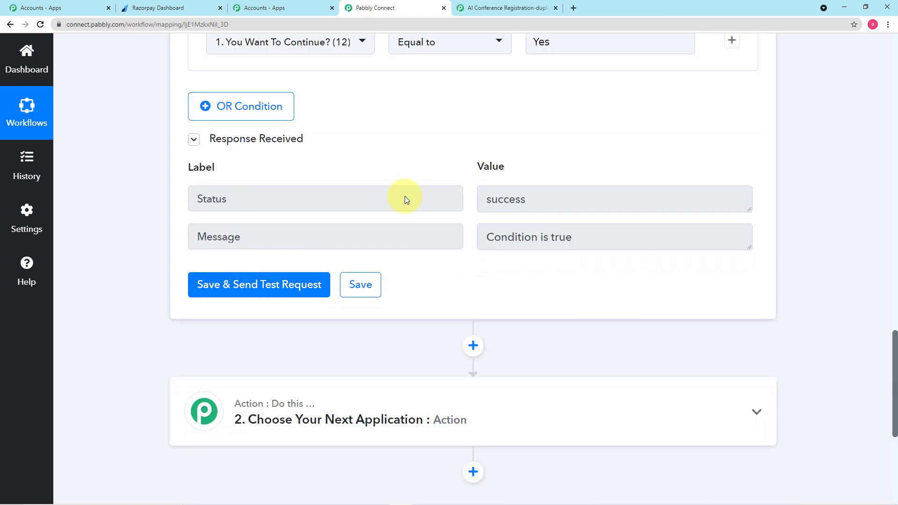
pyautogui.scroll(-2, 405, 195)
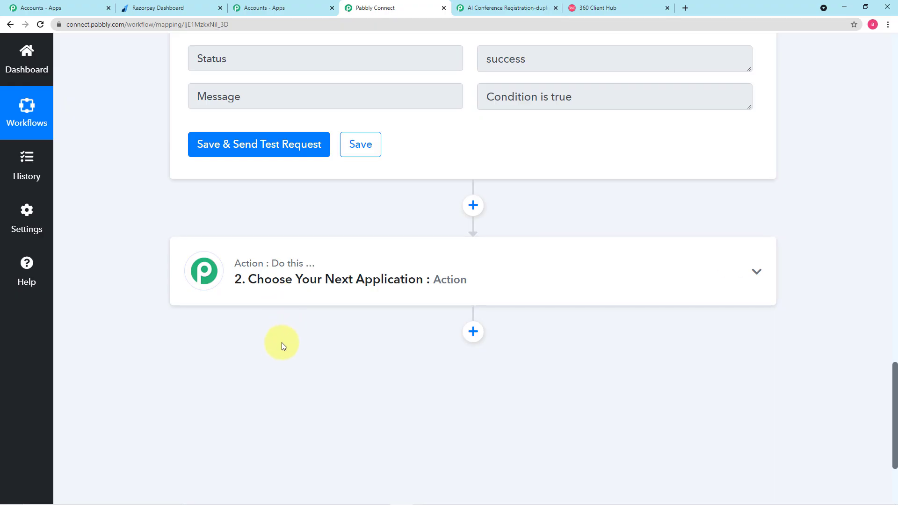
# Set Action 2 to WhatsApp by 360Dialog with the Send Template Message event
pyautogui.click(297, 275)
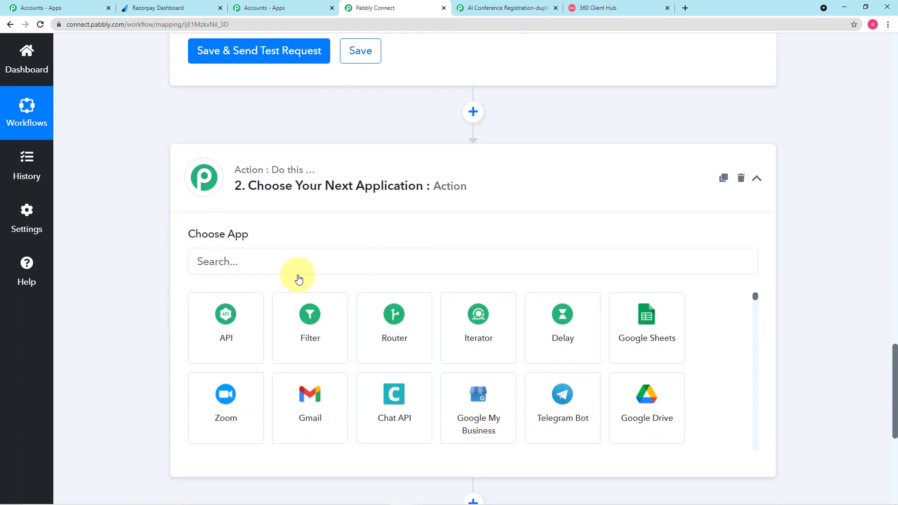
pyautogui.click(249, 259)
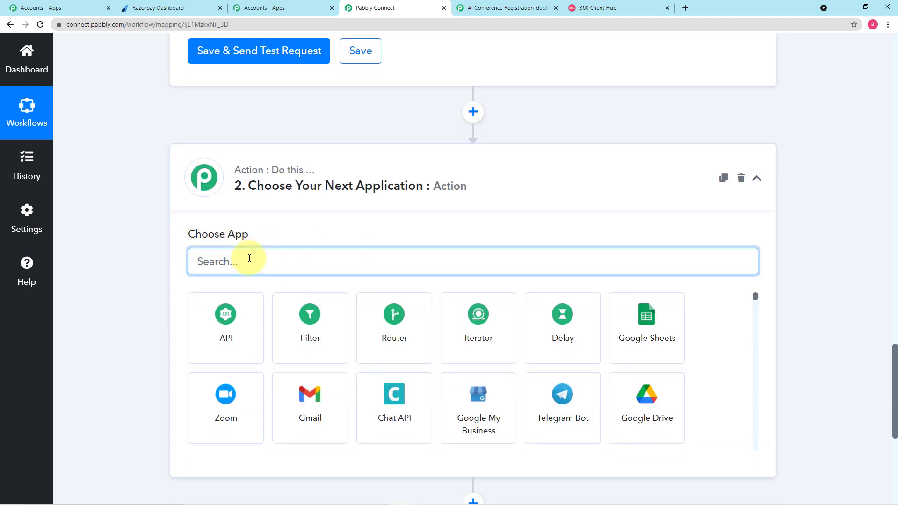
pyautogui.write('360')
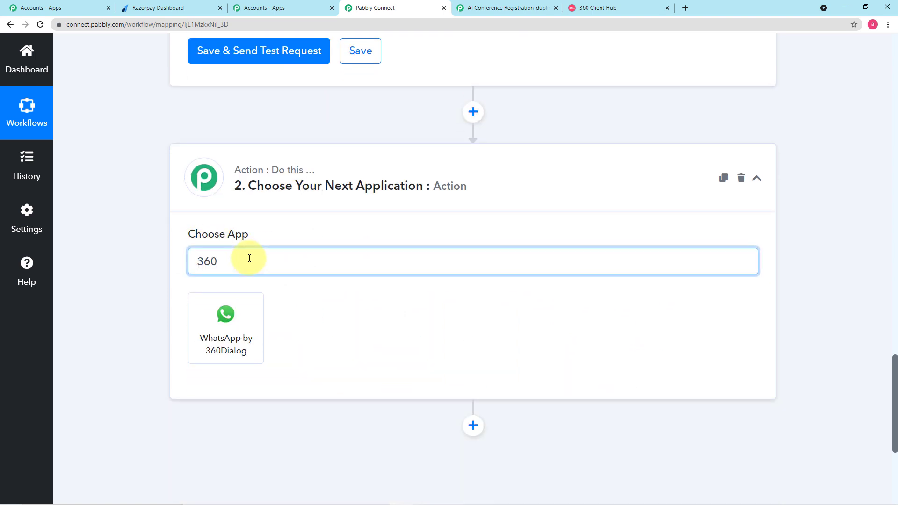
pyautogui.click(234, 326)
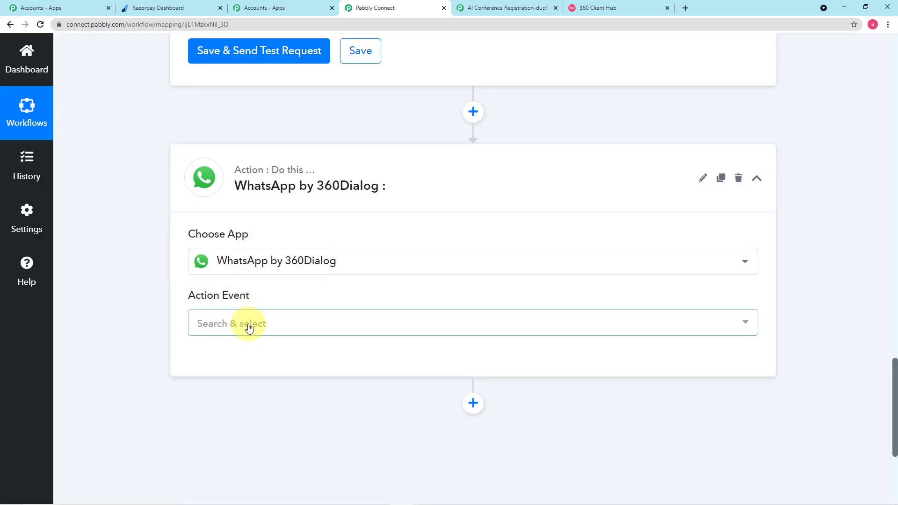
pyautogui.click(250, 328)
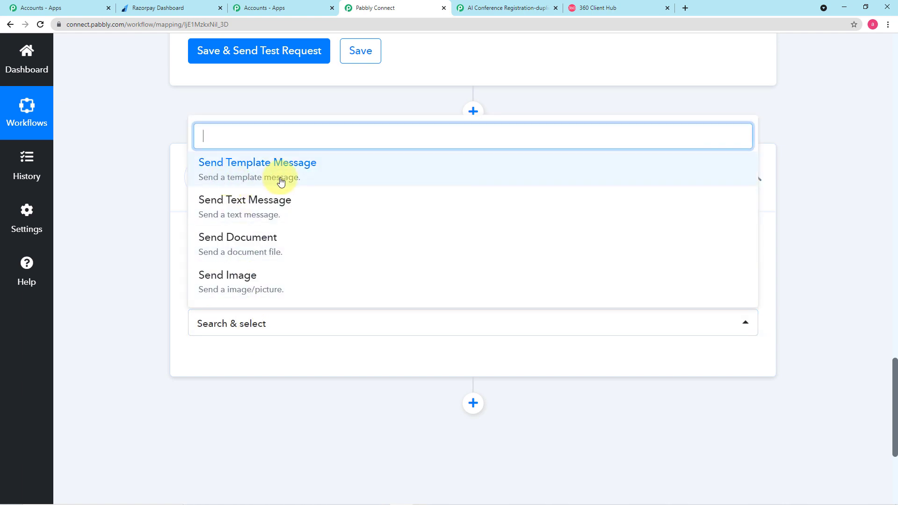
pyautogui.click(280, 182)
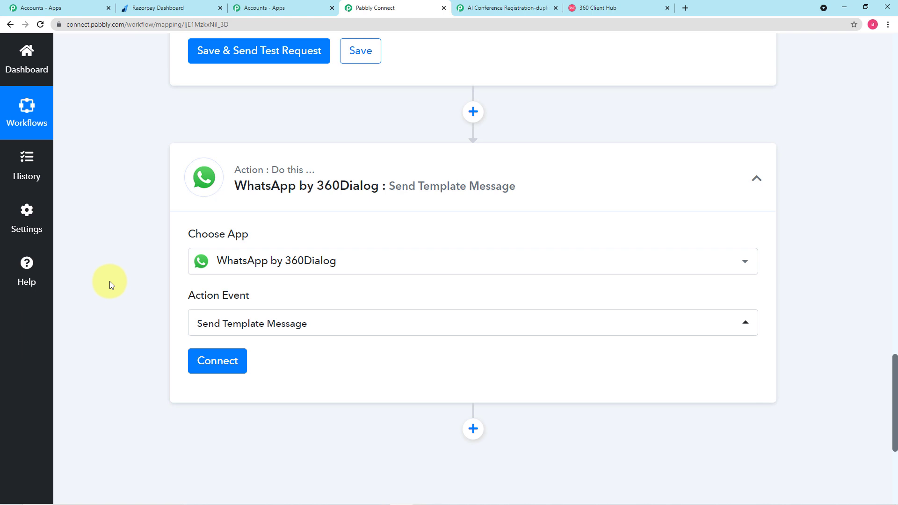
# Open the Connect WhatsApp by 360Dialog Account panel and choose a new connection
pyautogui.click(220, 362)
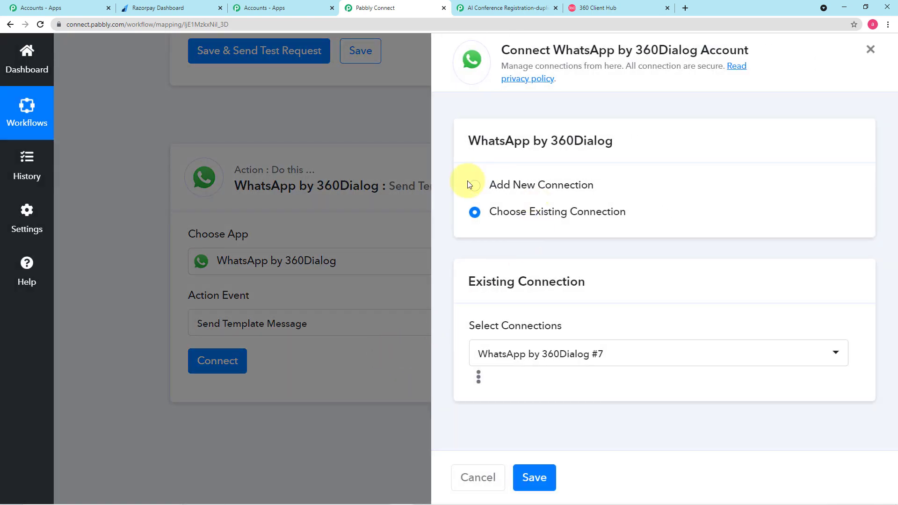
pyautogui.click(476, 187)
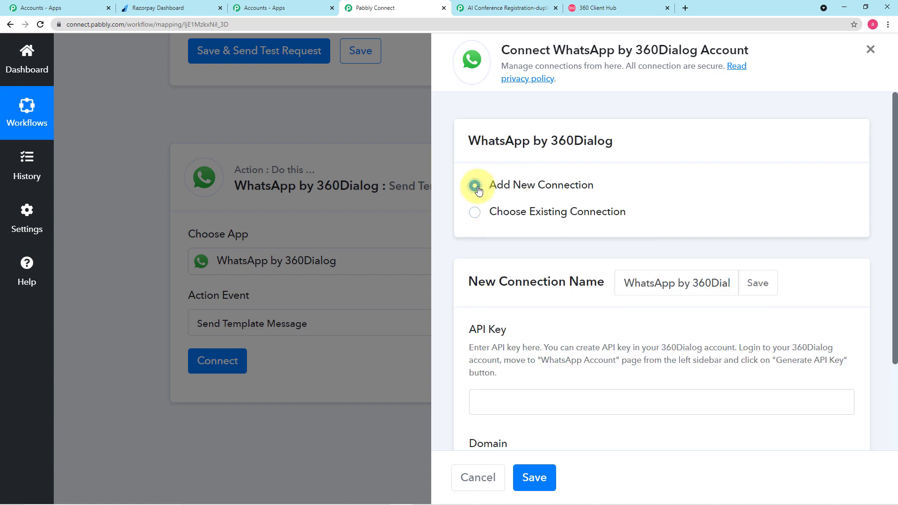
pyautogui.scroll(-3, 526, 243)
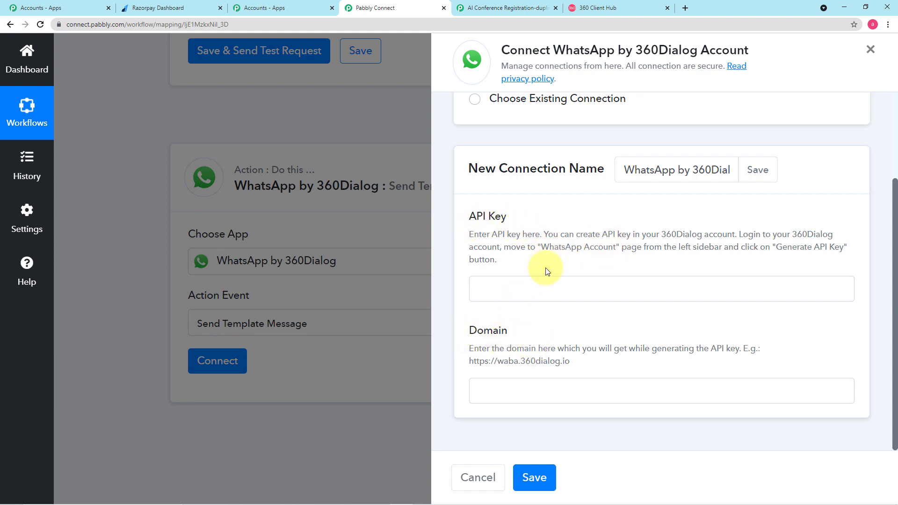
pyautogui.click(599, 7)
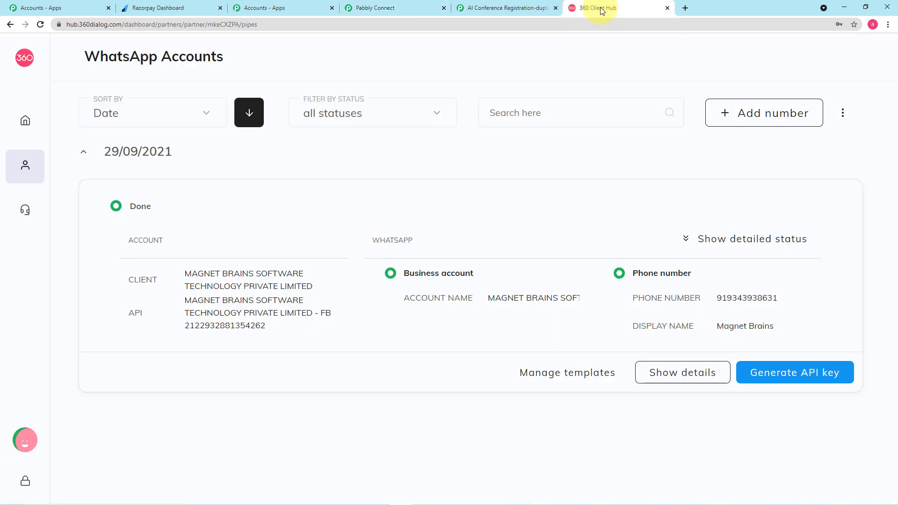
pyautogui.moveTo(23, 121)
pyautogui.moveTo(29, 142)
pyautogui.click(43, 168)
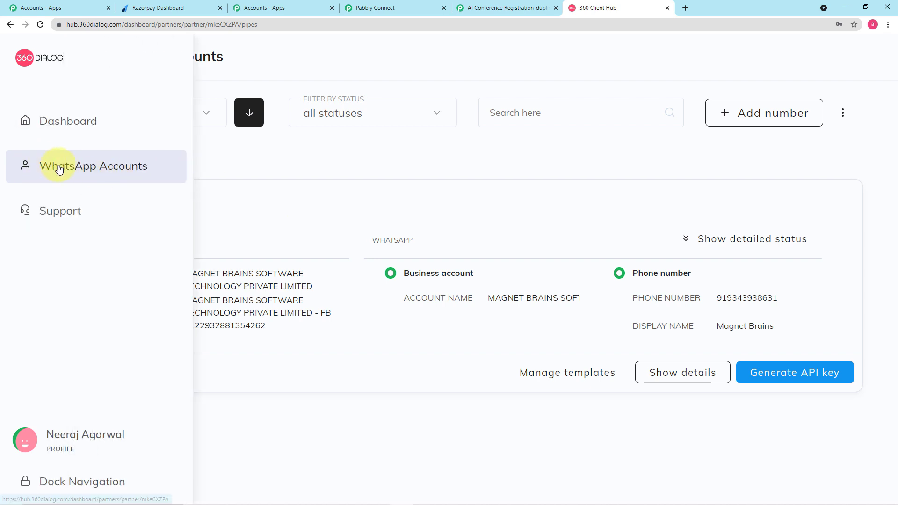
pyautogui.click(66, 170)
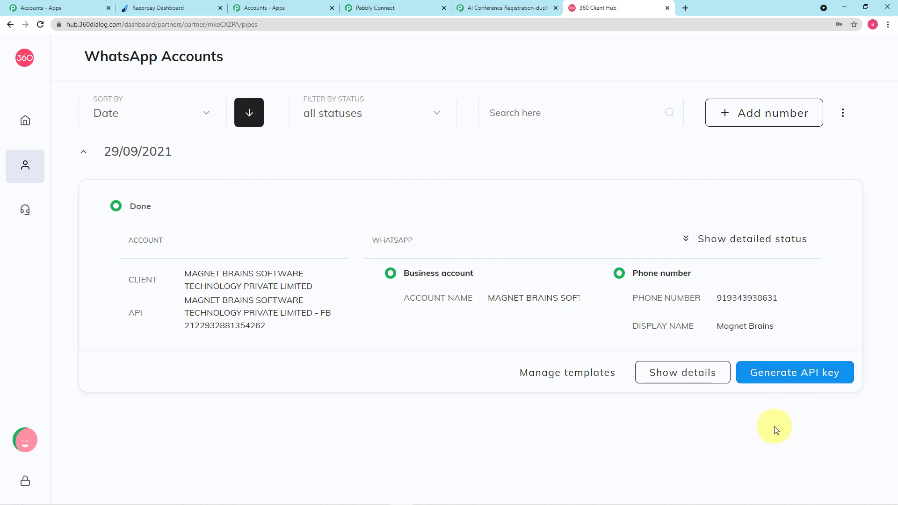
pyautogui.click(380, 10)
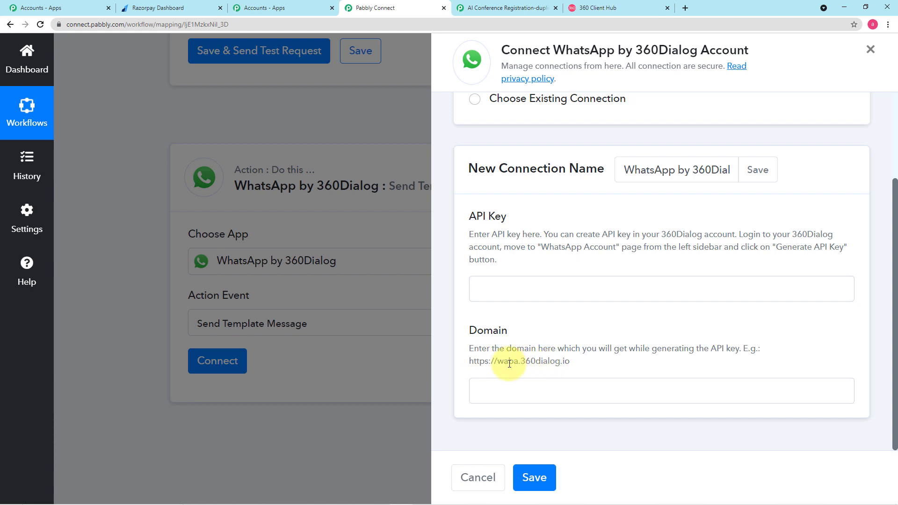
pyautogui.click(600, 9)
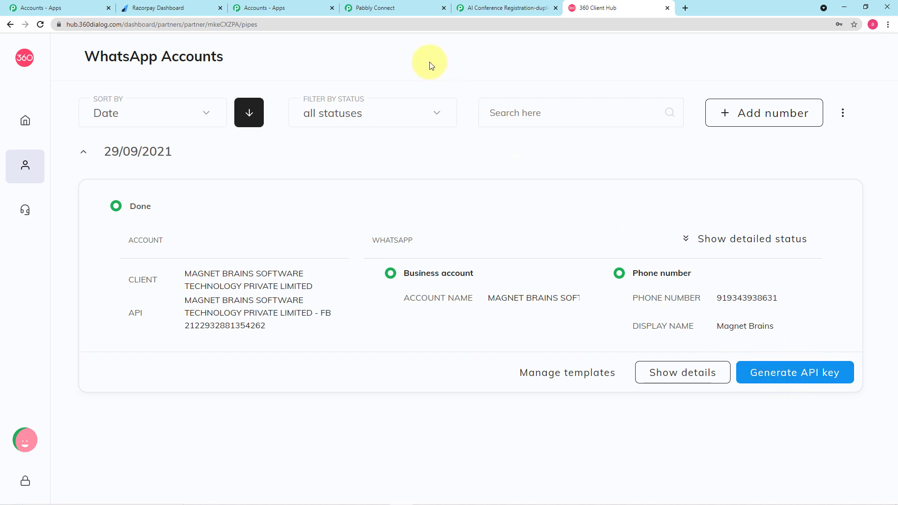
pyautogui.click(403, 8)
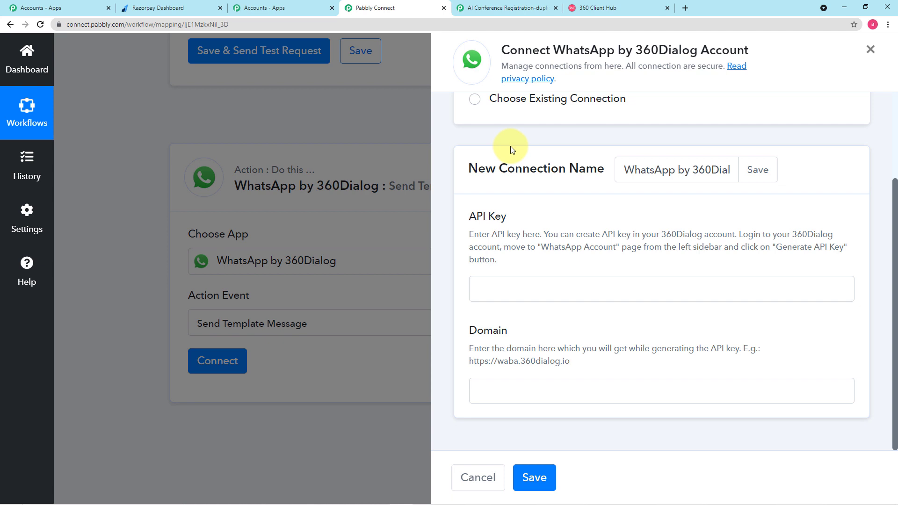
# Choose Existing Connection with WhatsApp by 360Dialog #7 selected and save
pyautogui.scroll(1, 509, 140)
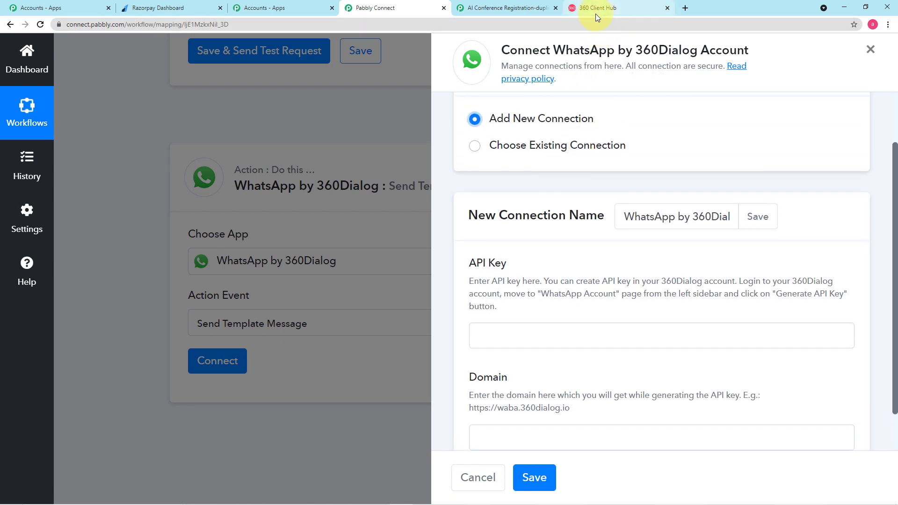
pyautogui.click(487, 147)
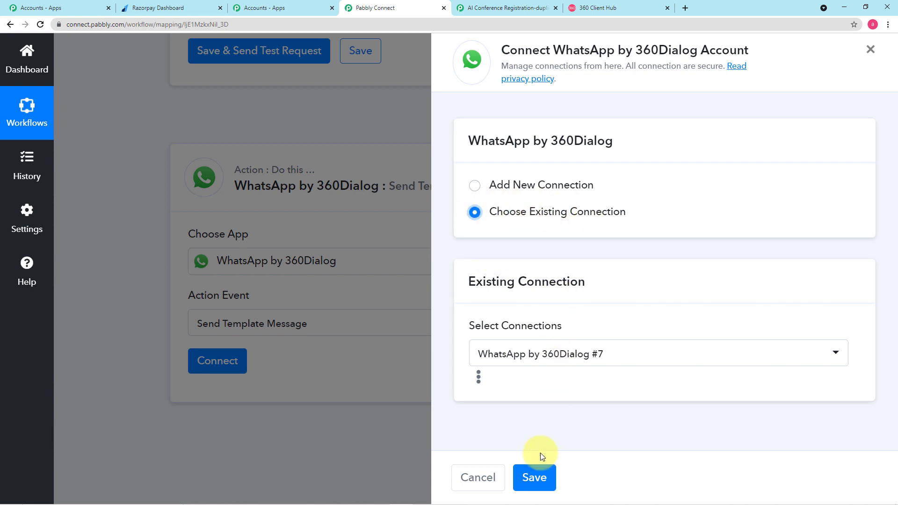
pyautogui.click(535, 478)
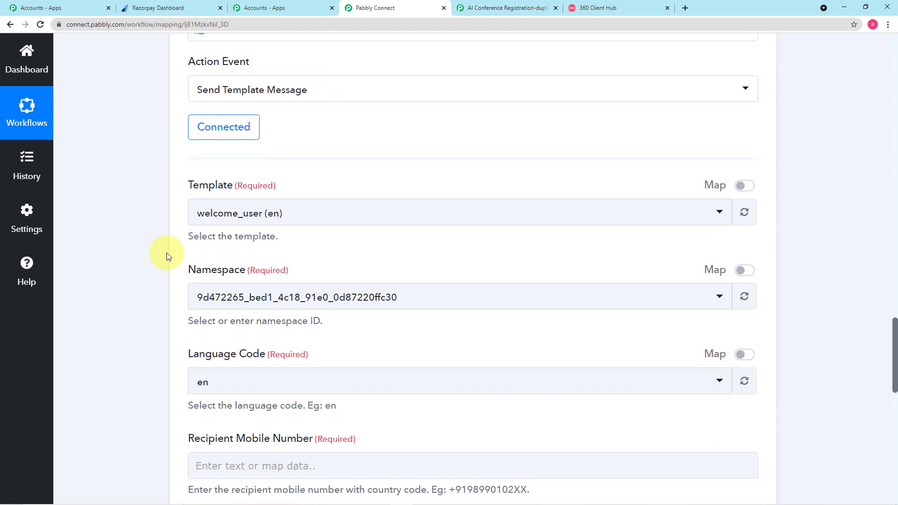
pyautogui.scroll(-4, 161, 245)
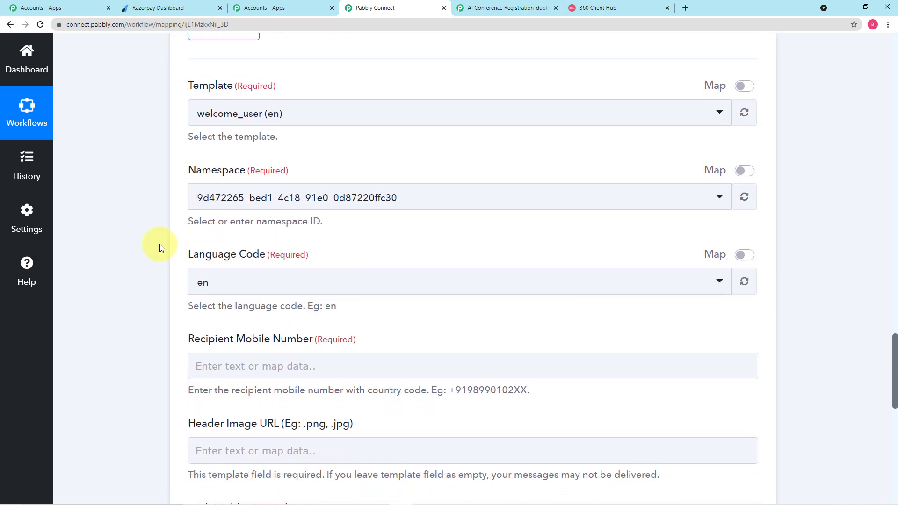
pyautogui.scroll(4, 161, 245)
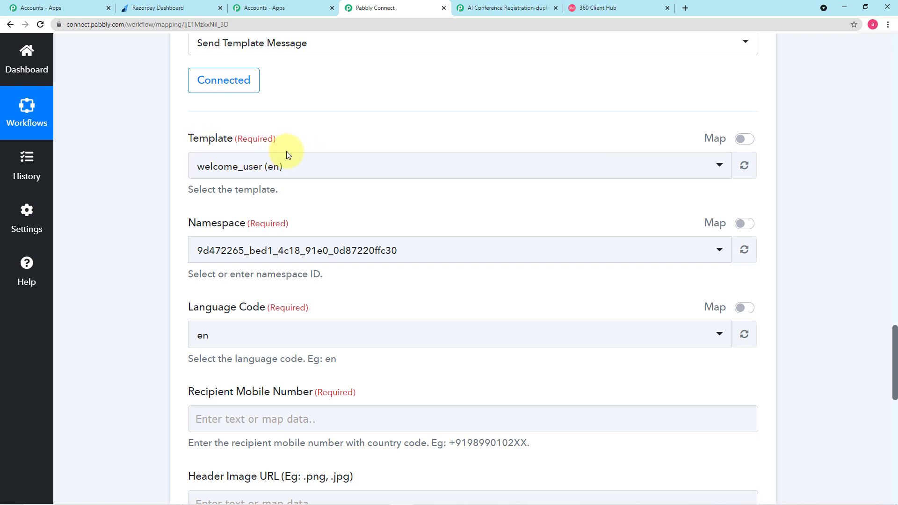
# Open the WhatsApp account's Manage templates page in 360 Client Hub
pyautogui.click(597, 10)
pyautogui.moveTo(23, 125)
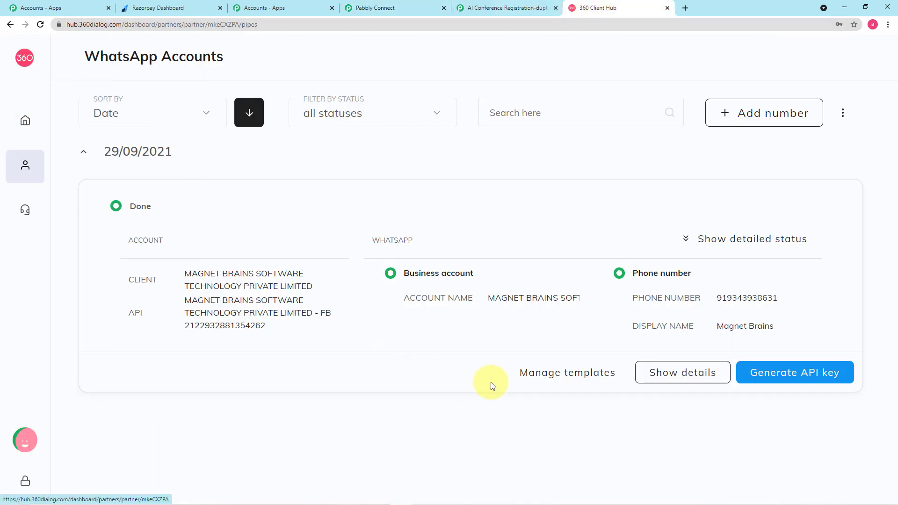
pyautogui.click(569, 375)
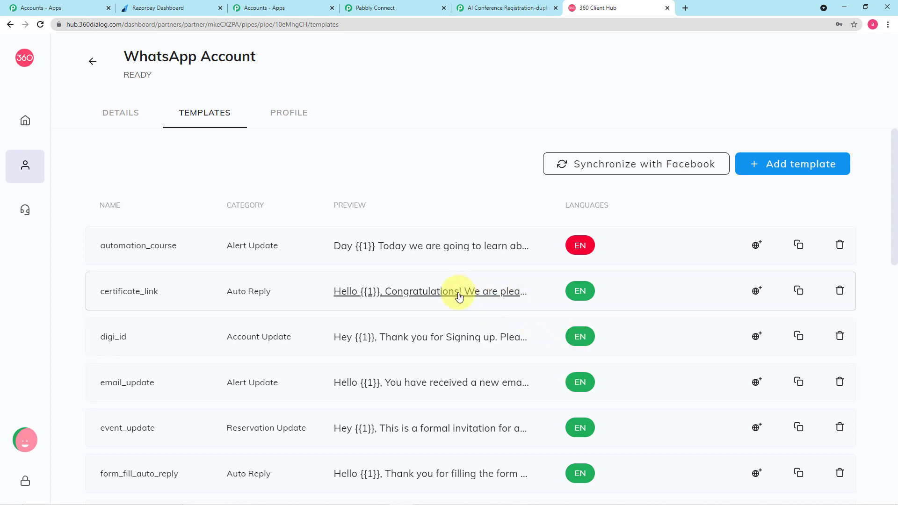
# Preview the certificate_link template's message, then close the preview
pyautogui.click(445, 295)
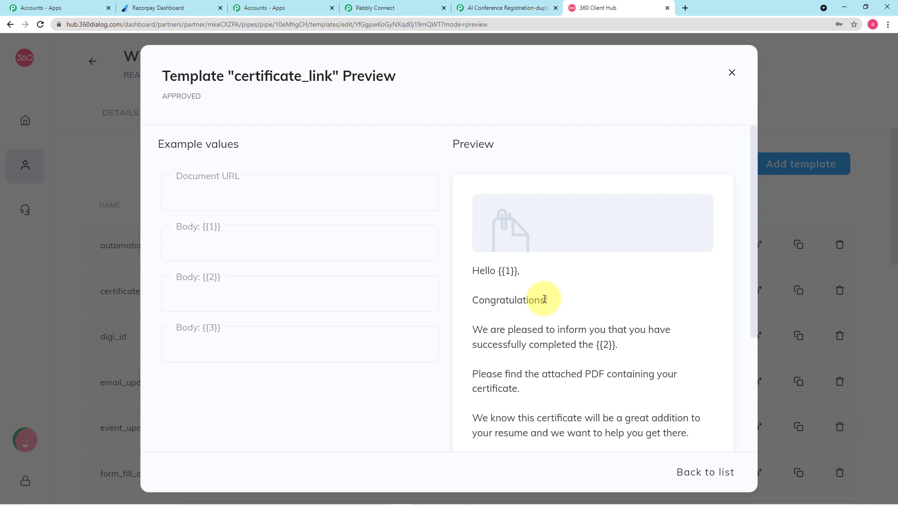
pyautogui.scroll(-2, 544, 300)
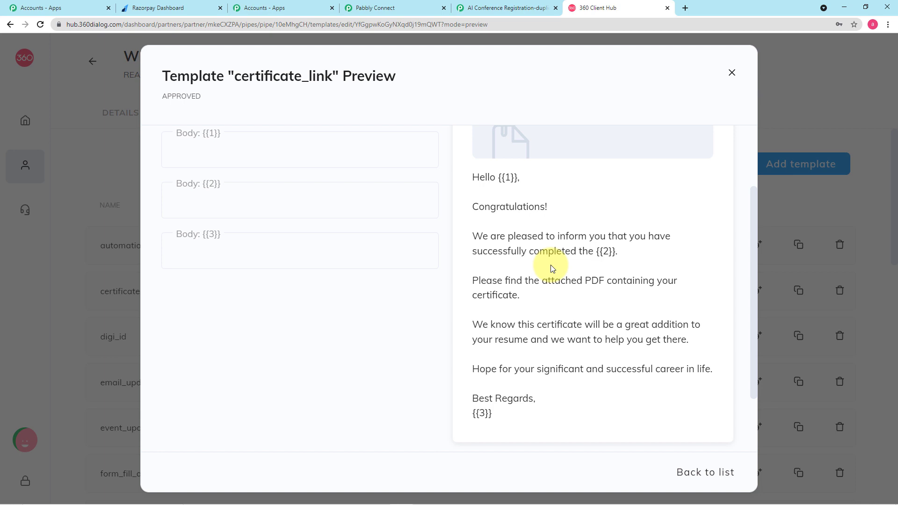
pyautogui.scroll(-1, 552, 268)
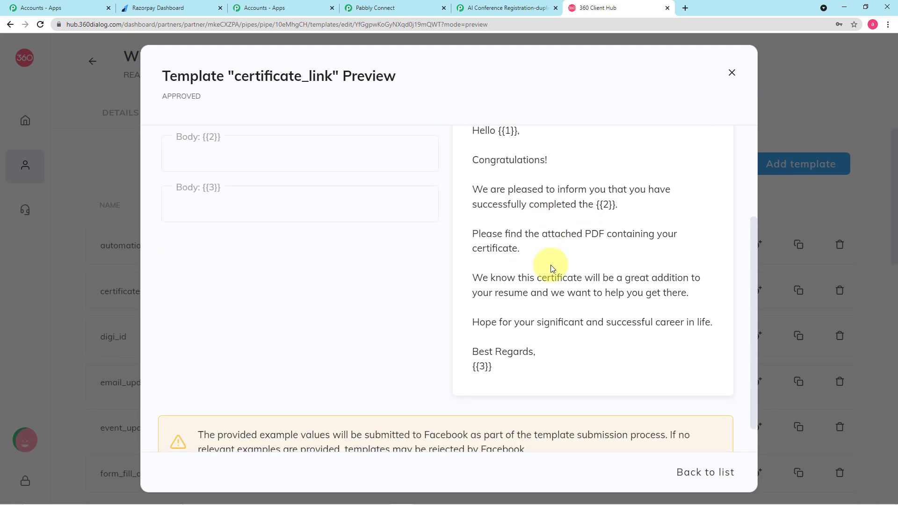
pyautogui.scroll(1, 551, 265)
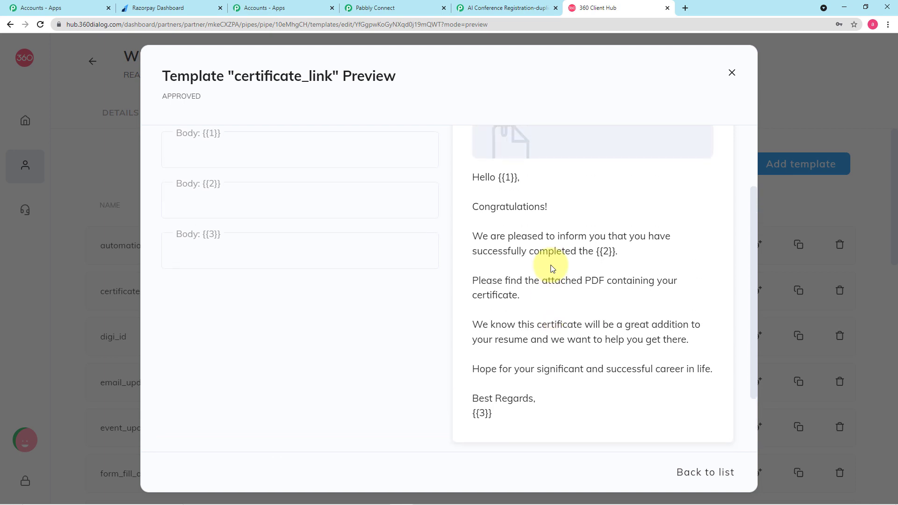
pyautogui.scroll(2, 556, 294)
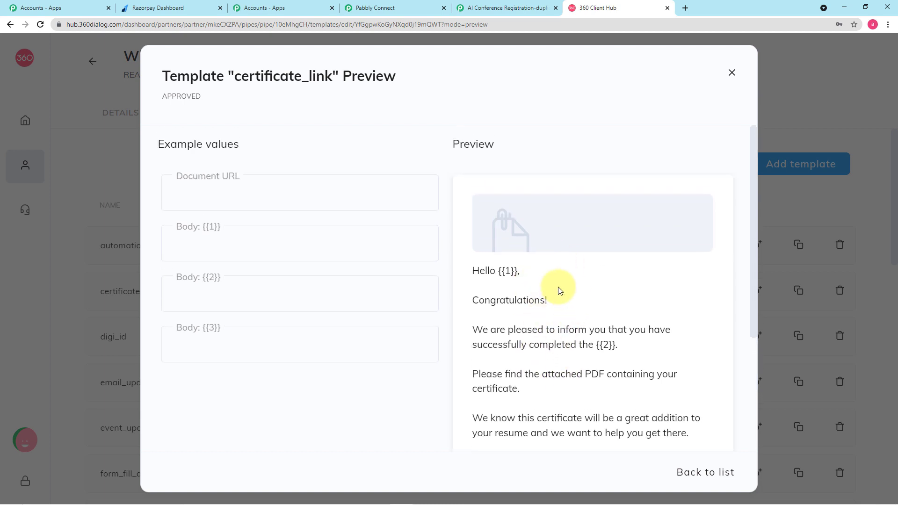
pyautogui.scroll(-2, 559, 289)
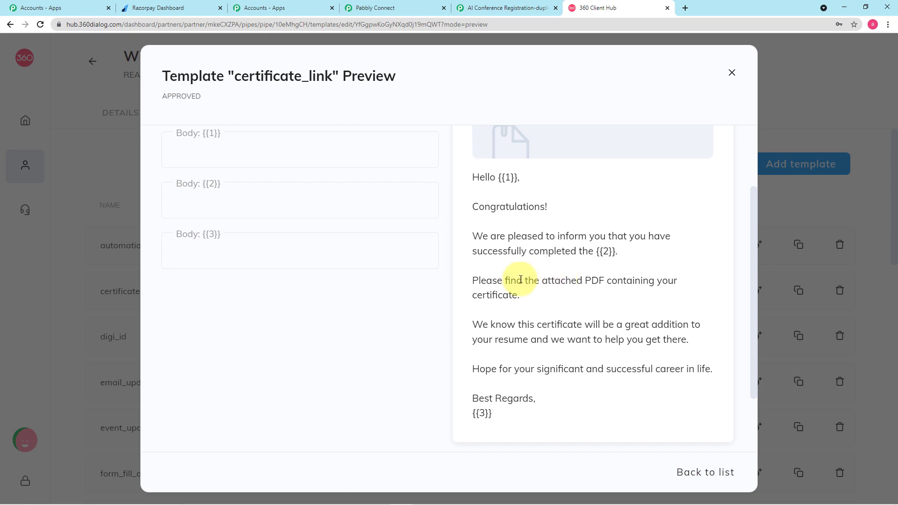
pyautogui.click(801, 117)
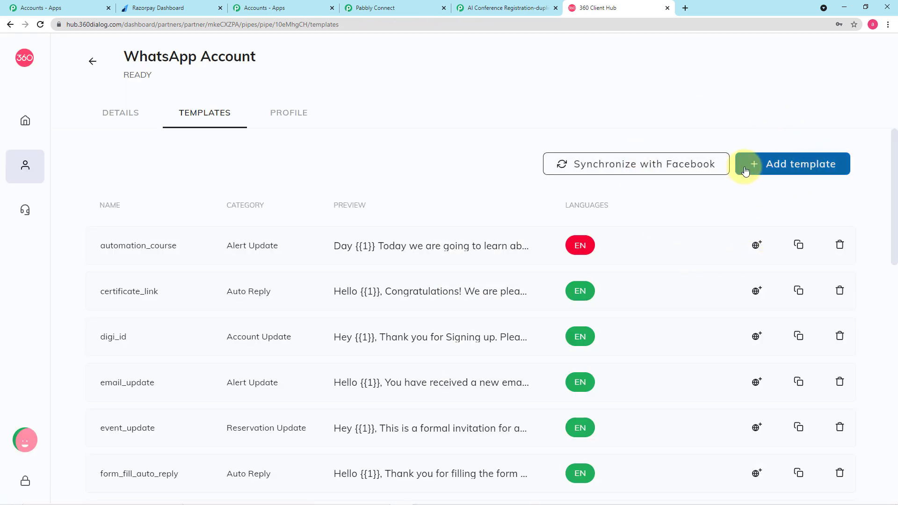
# Start a new template, keeping its Category as Auto Reply
pyautogui.click(799, 171)
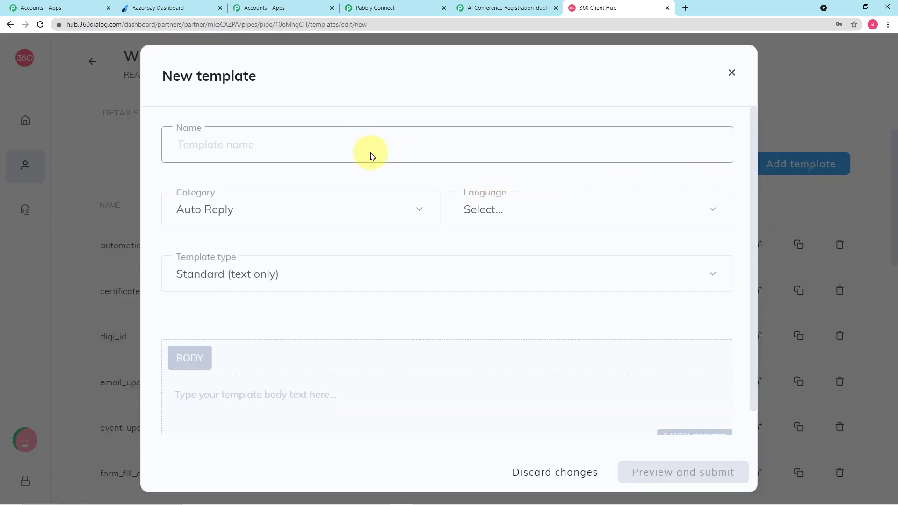
pyautogui.click(251, 140)
pyautogui.scroll(-1, 281, 166)
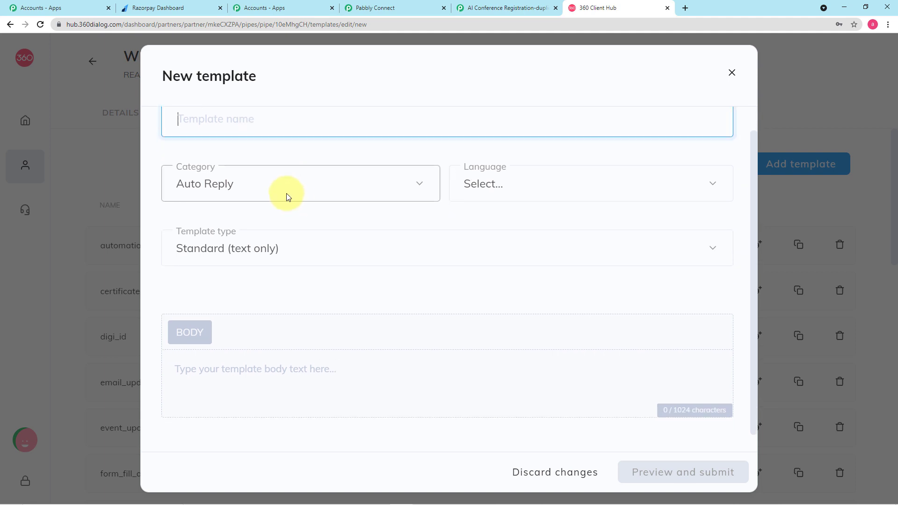
pyautogui.click(279, 197)
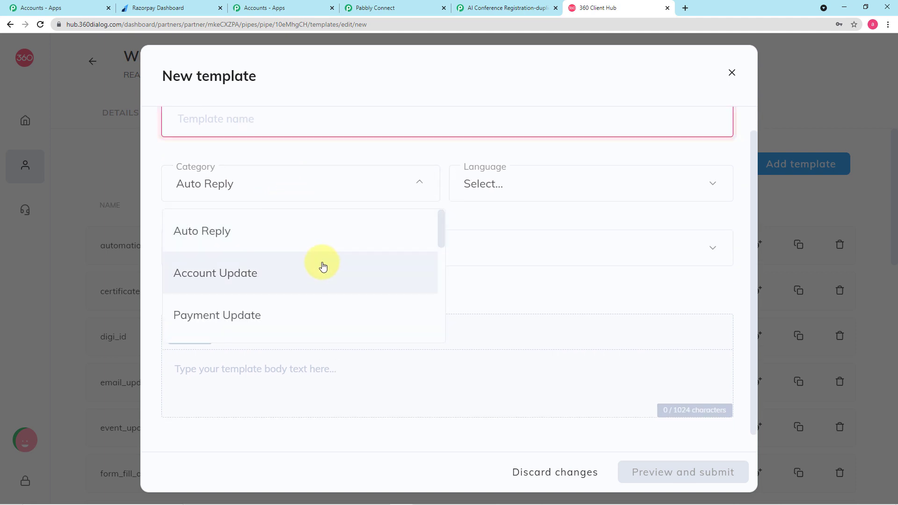
pyautogui.moveTo(441, 234); pyautogui.dragTo(439, 313)
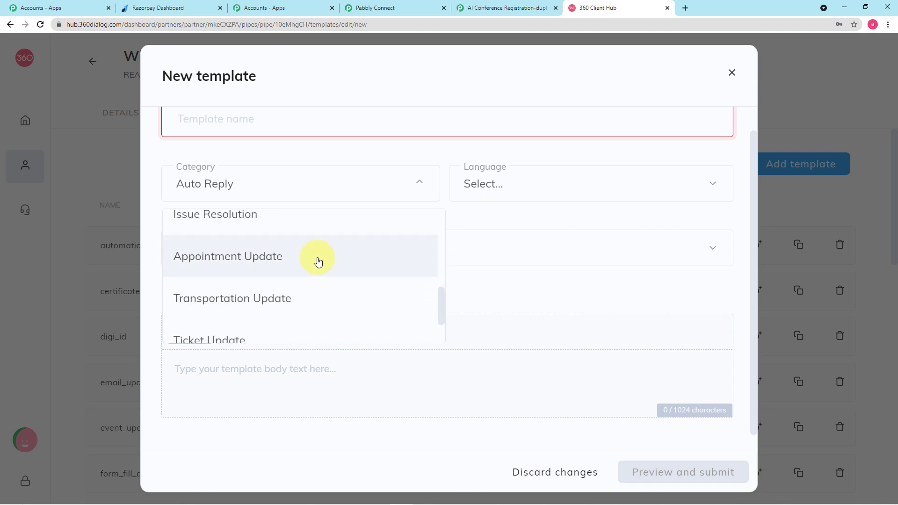
pyautogui.scroll(1, 280, 246)
pyautogui.scroll(1, 280, 251)
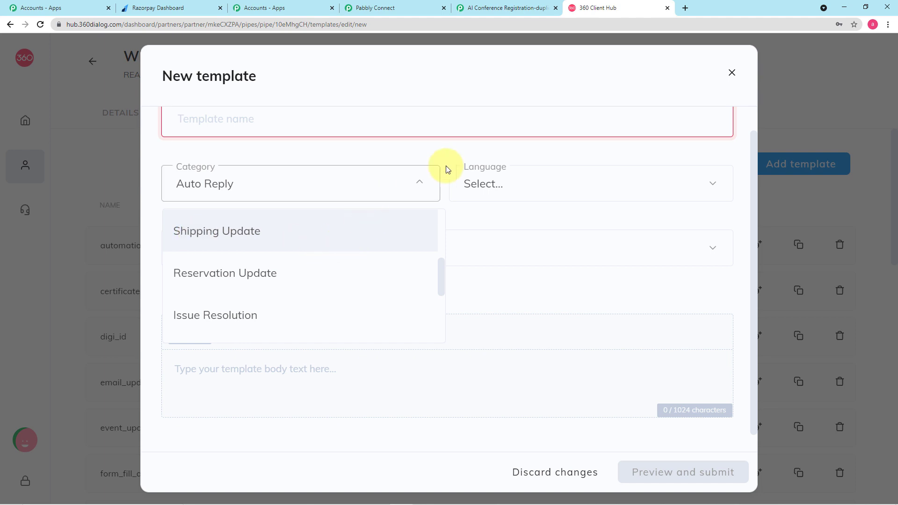
pyautogui.click(418, 157)
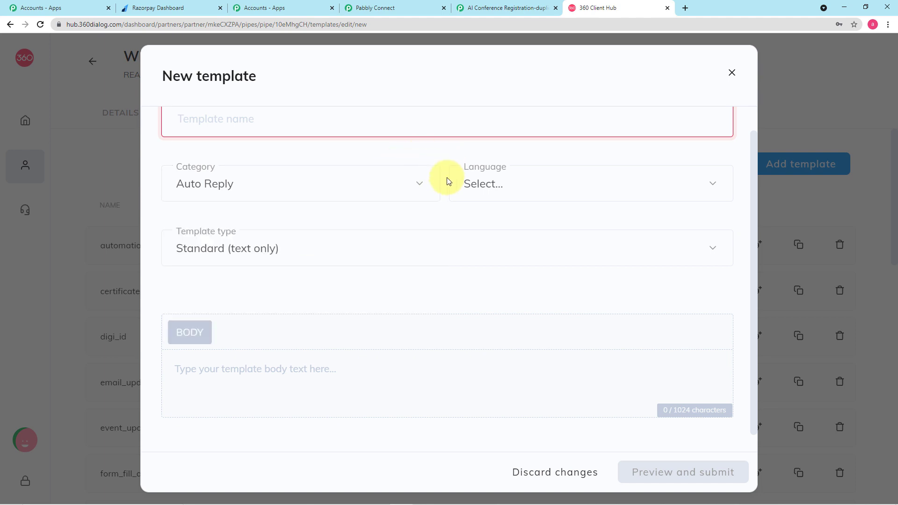
# Leave the template language unset and show the Template type options
pyautogui.click(515, 184)
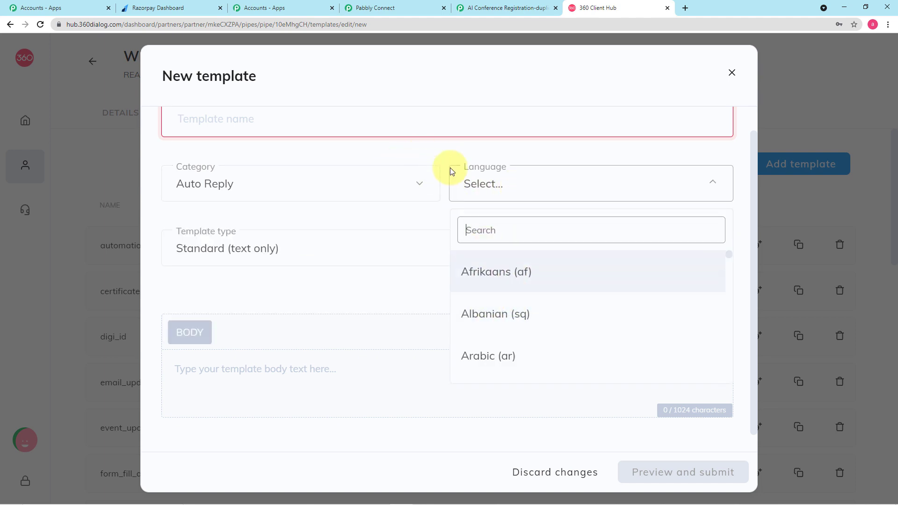
pyautogui.scroll(-10, 499, 287)
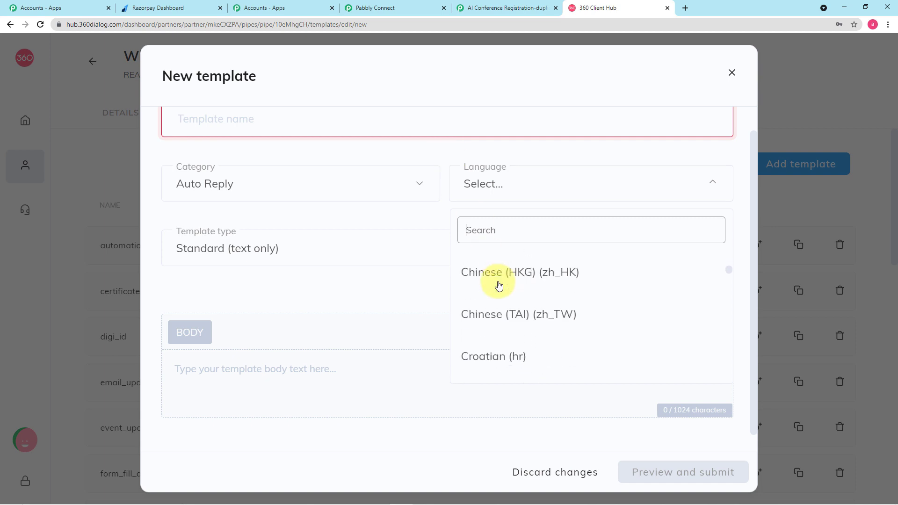
pyautogui.click(445, 156)
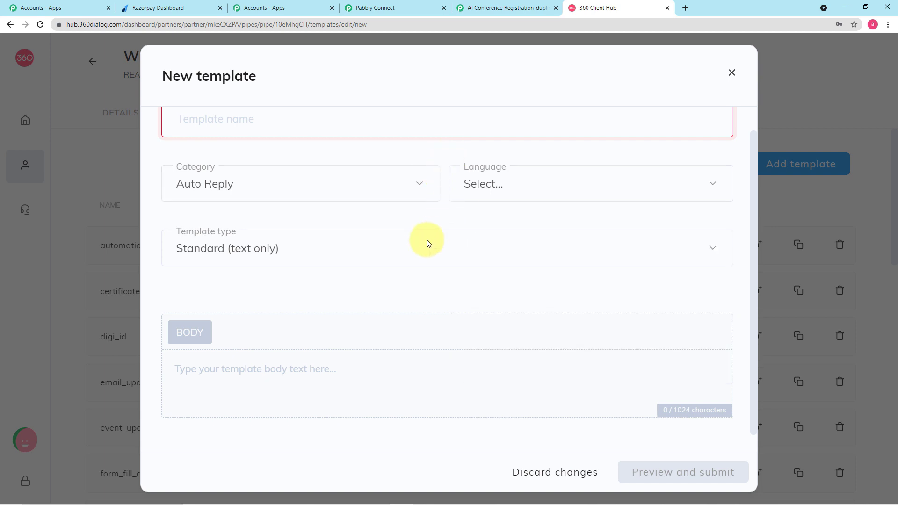
pyautogui.click(321, 256)
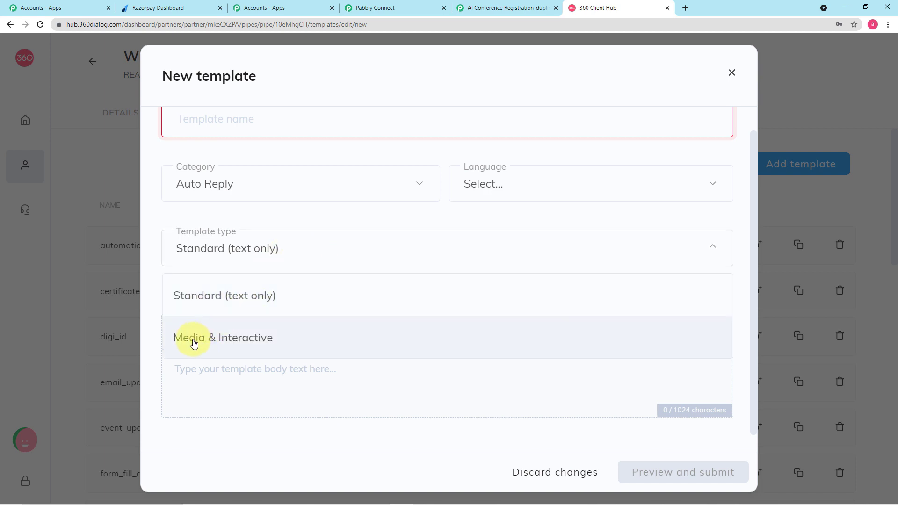
# Switch the new template to Media & Interactive and look over its Header, Body, Footer, Buttons blocks
pyautogui.click(262, 346)
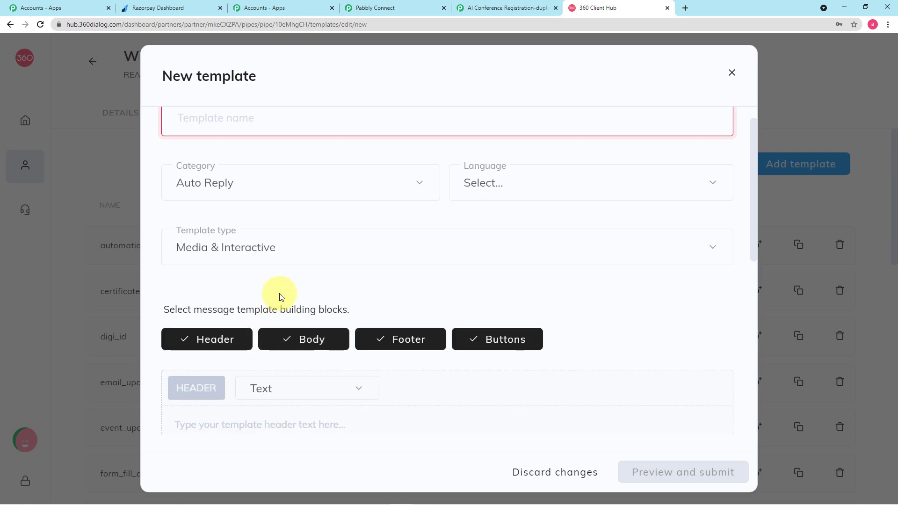
pyautogui.scroll(-1, 279, 300)
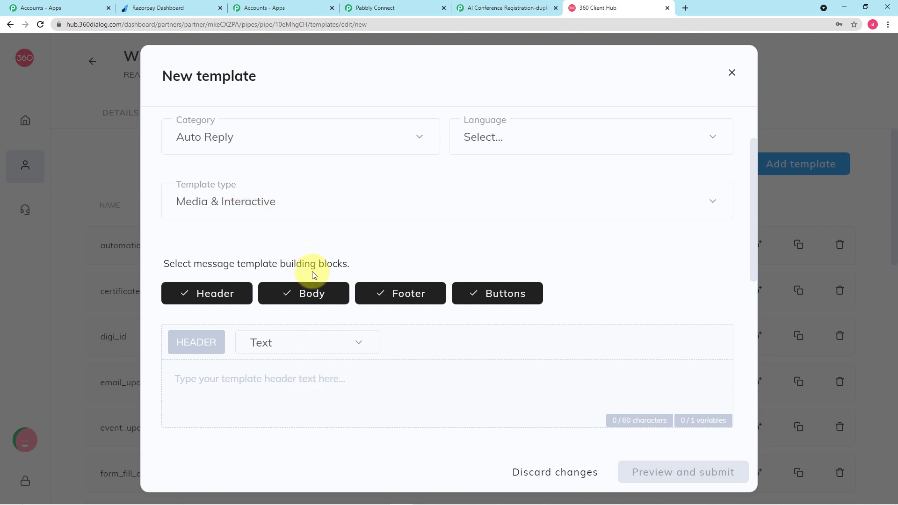
pyautogui.scroll(-2, 305, 326)
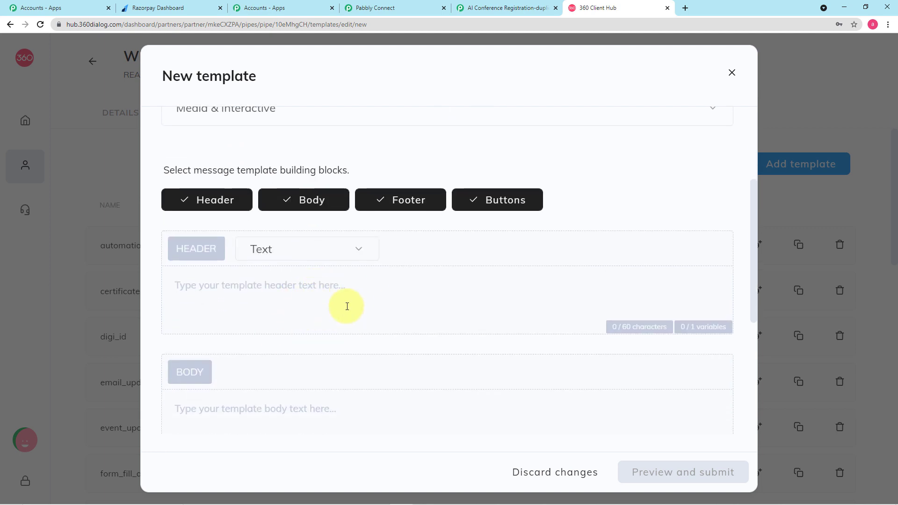
pyautogui.scroll(2, 311, 225)
pyautogui.scroll(-4, 311, 225)
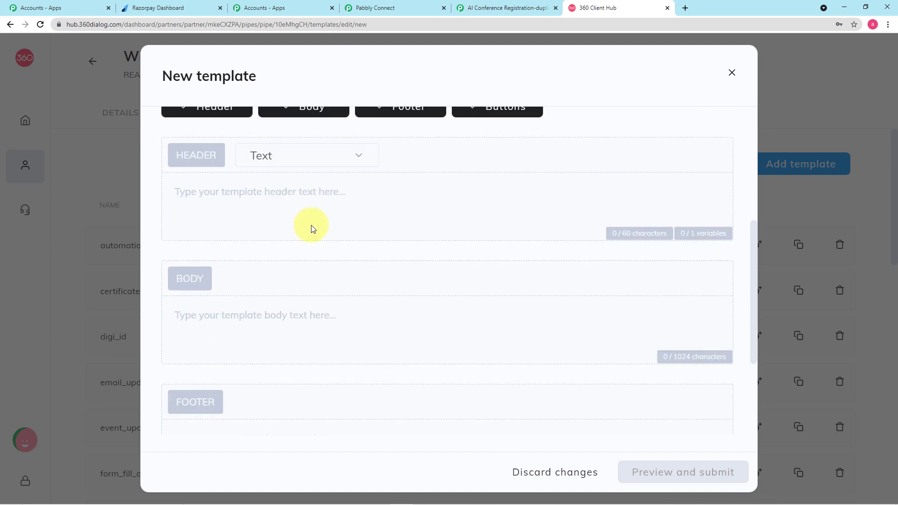
pyautogui.click(281, 322)
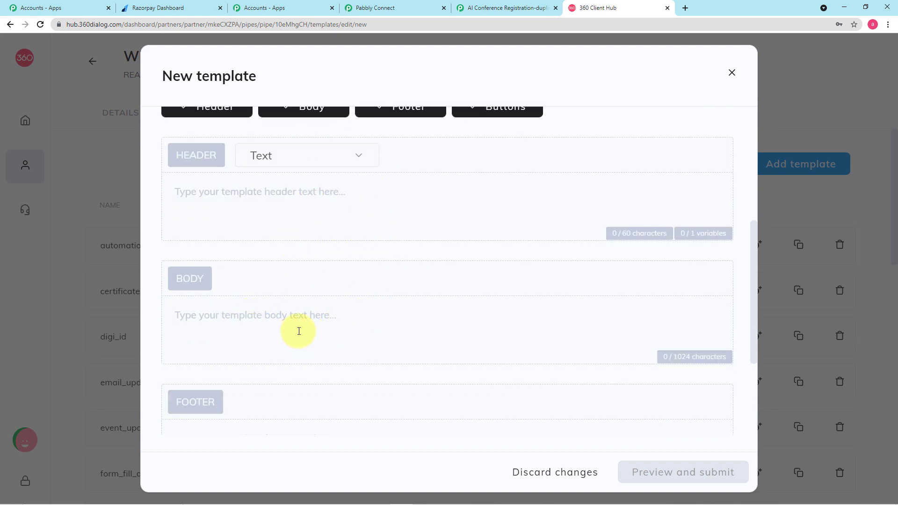
pyautogui.scroll(-1, 299, 332)
pyautogui.scroll(-3, 248, 299)
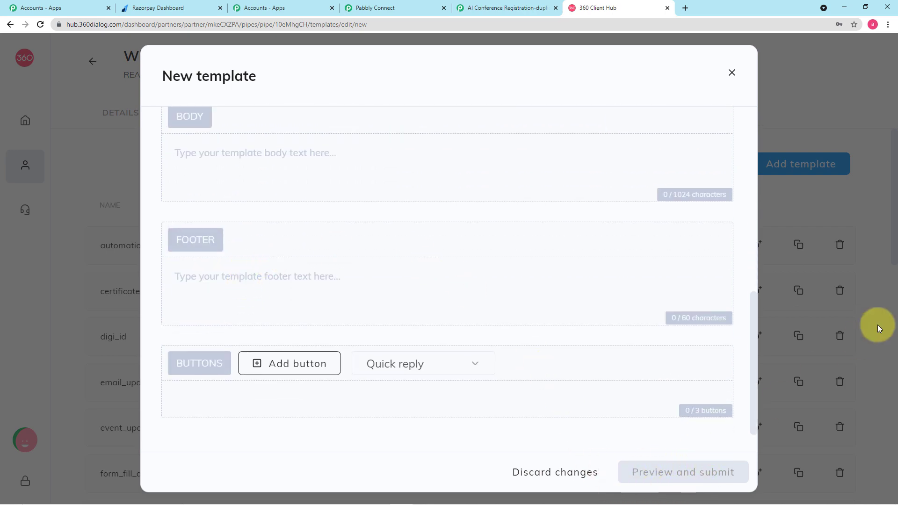
# Discard the New template dialog and browse the templates list
pyautogui.click(860, 201)
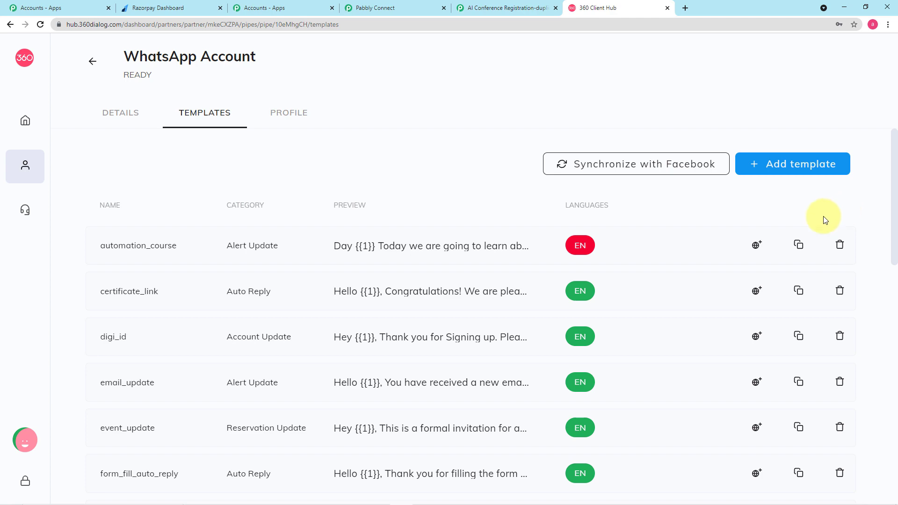
pyautogui.scroll(-7, 735, 226)
pyautogui.scroll(-8, 690, 225)
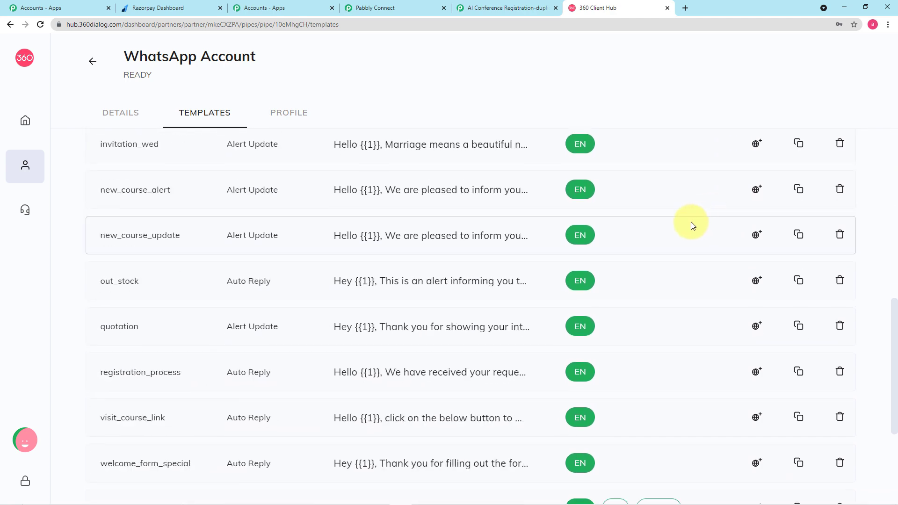
pyautogui.scroll(5, 687, 225)
pyautogui.scroll(10, 686, 222)
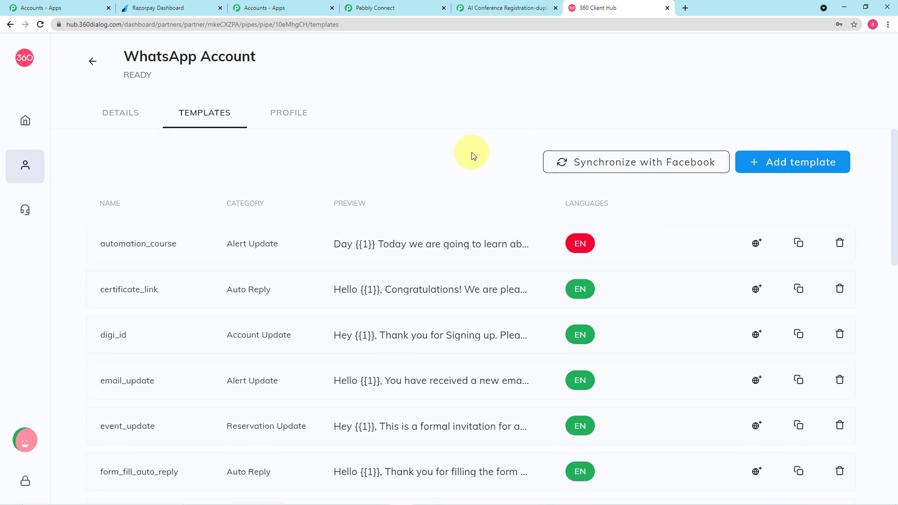
# In Pabbly Connect, pick the registration_process (en) template and scroll to Recipient Mobile Number
pyautogui.click(397, 7)
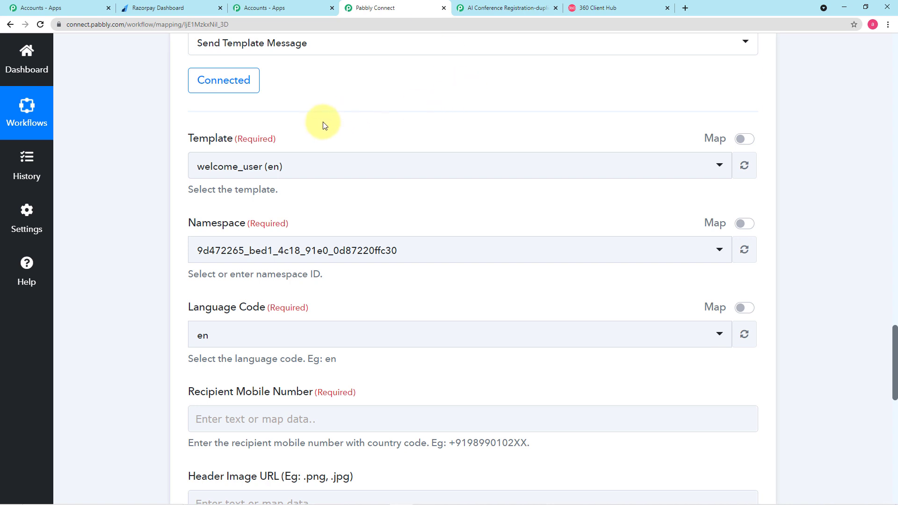
pyautogui.click(409, 176)
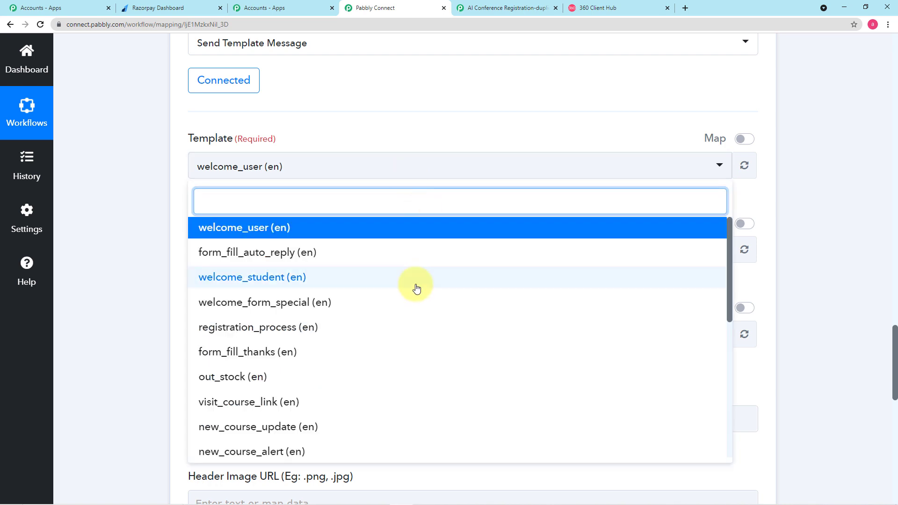
pyautogui.scroll(-1, 417, 288)
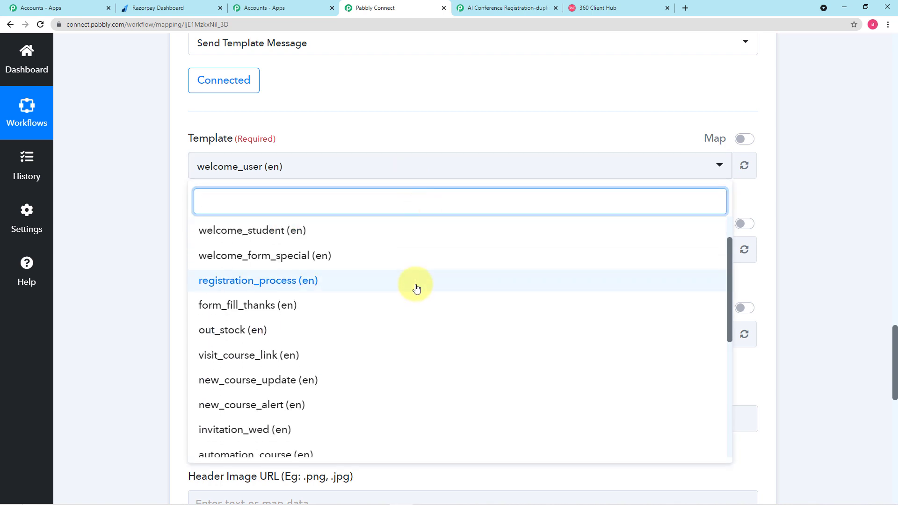
pyautogui.click(267, 286)
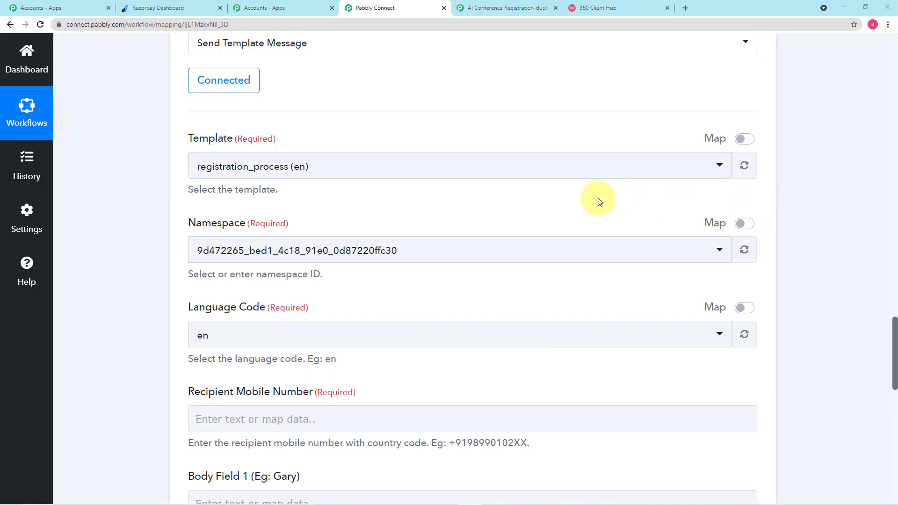
pyautogui.scroll(-1, 548, 201)
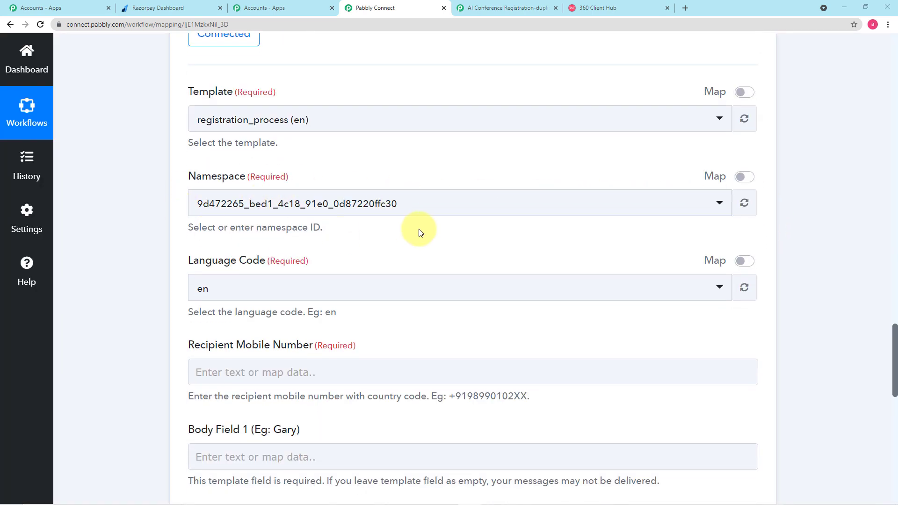
pyautogui.scroll(-1, 419, 232)
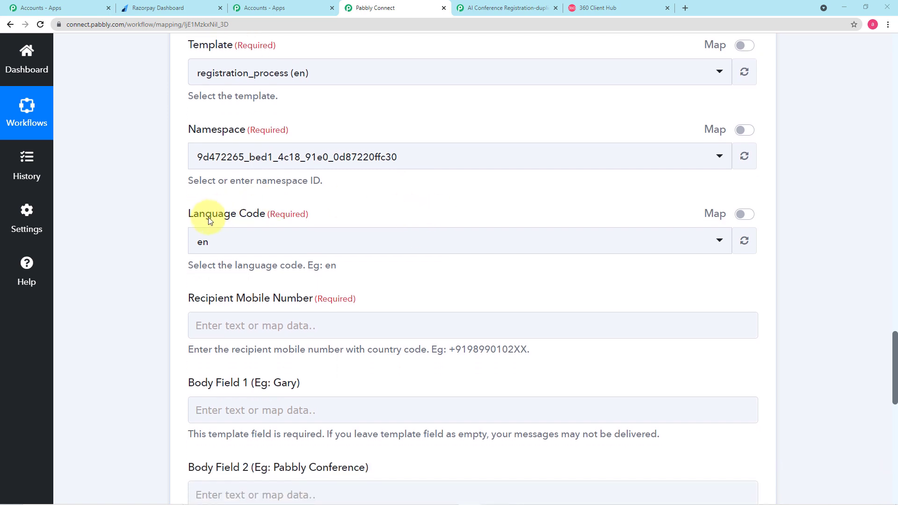
pyautogui.scroll(-1, 252, 277)
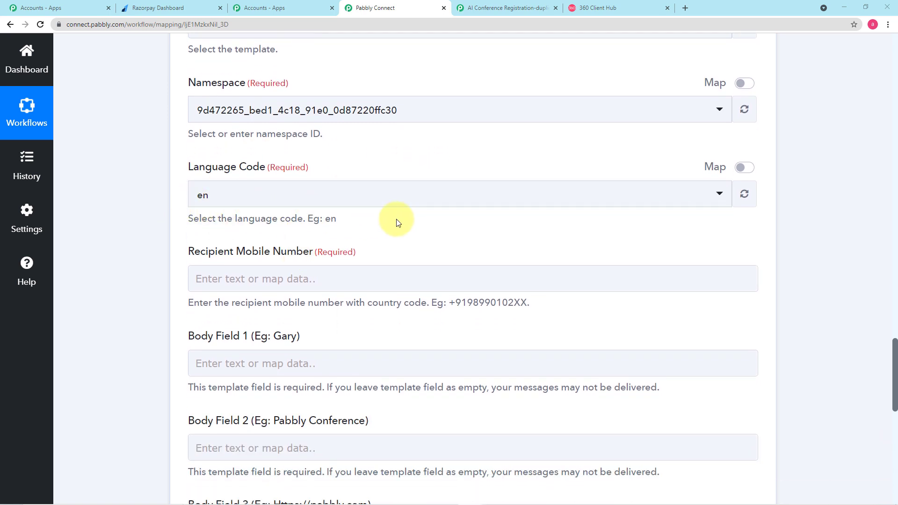
pyautogui.scroll(-1, 397, 219)
pyautogui.scroll(-1, 395, 213)
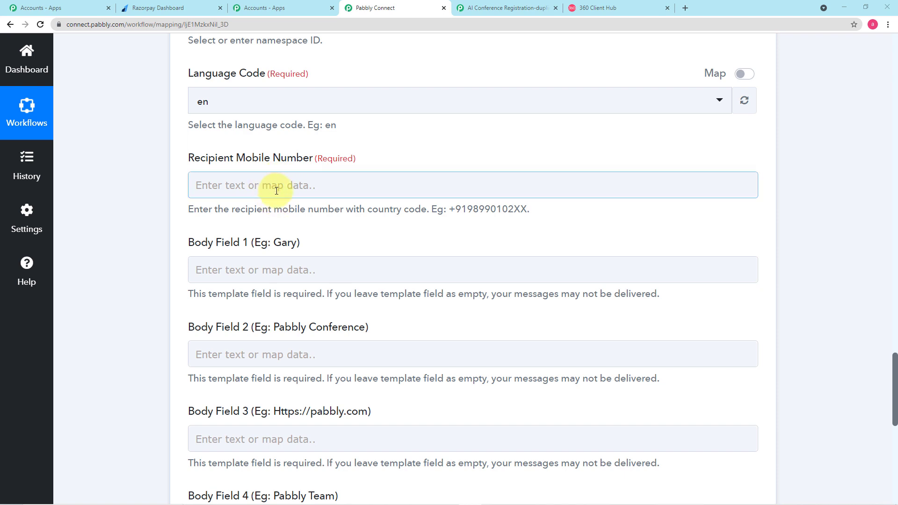
# Map Recipient Mobile Number to the Mobile field from the Pabbly Form Builder submission
pyautogui.click(339, 184)
pyautogui.scroll(-2, 340, 190)
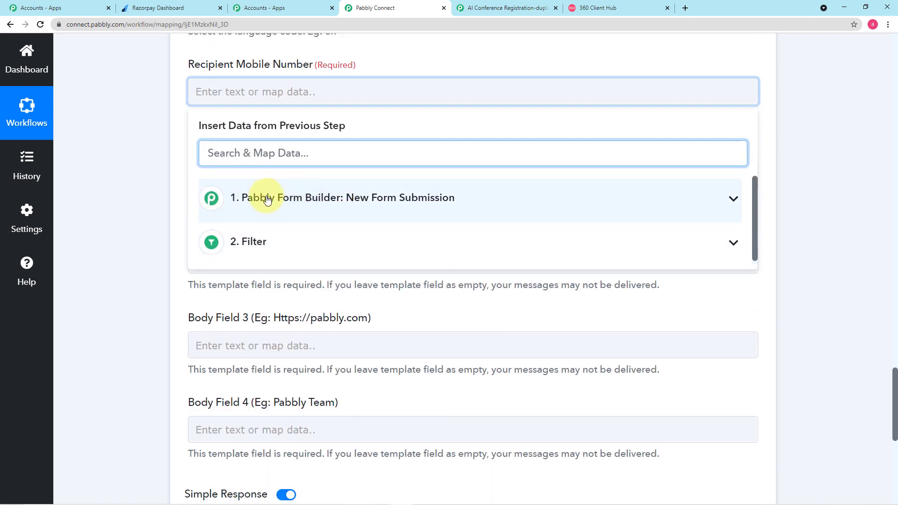
pyautogui.click(354, 203)
pyautogui.scroll(-2, 345, 246)
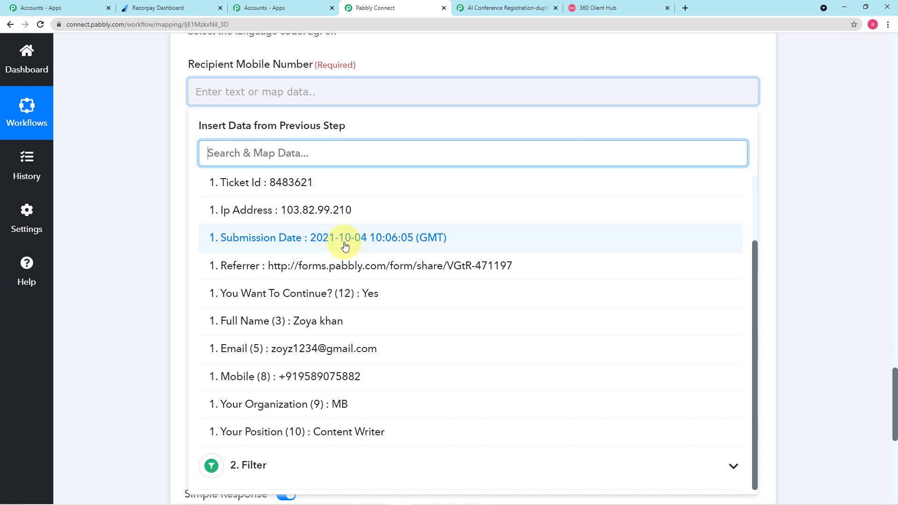
pyautogui.click(316, 381)
pyautogui.click(128, 262)
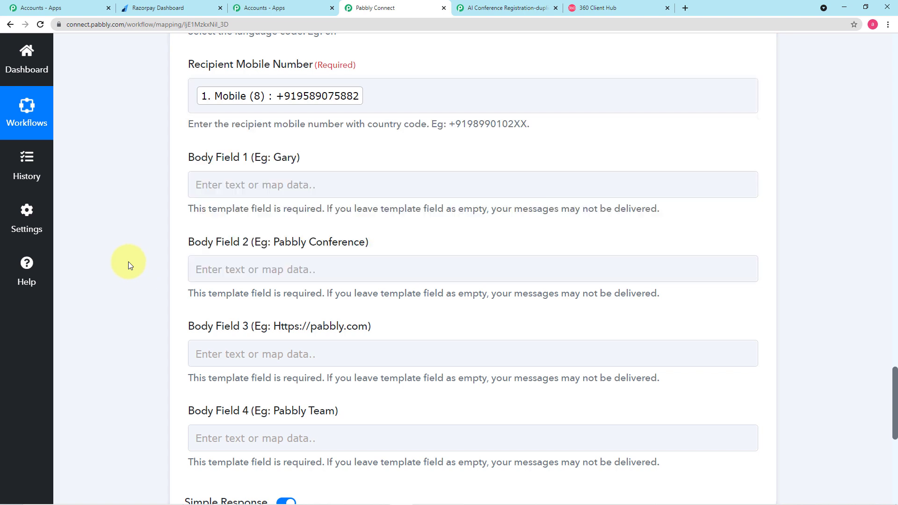
pyautogui.scroll(-1, 128, 262)
pyautogui.scroll(-1, 128, 262)
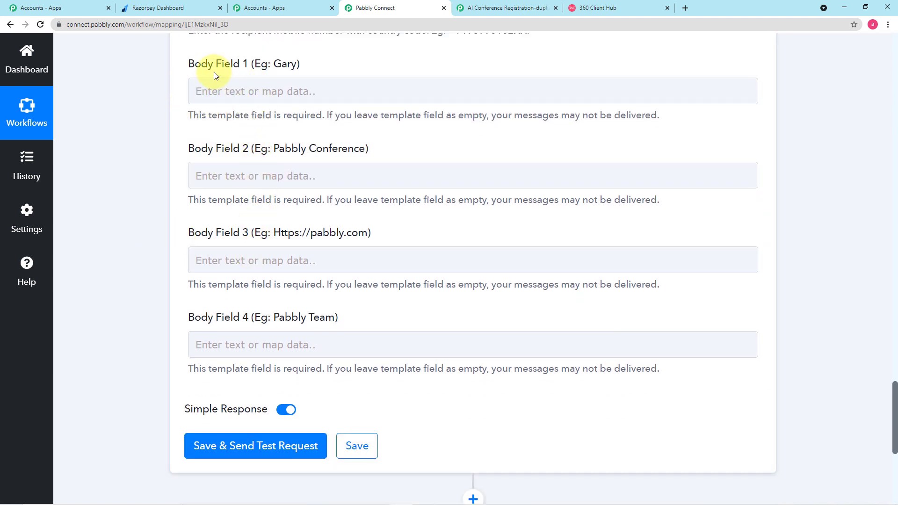
# Preview the registration_process template in 360dialog and compare its {{1}}–{{4}} placeholders with Pabbly's body fields
pyautogui.click(607, 7)
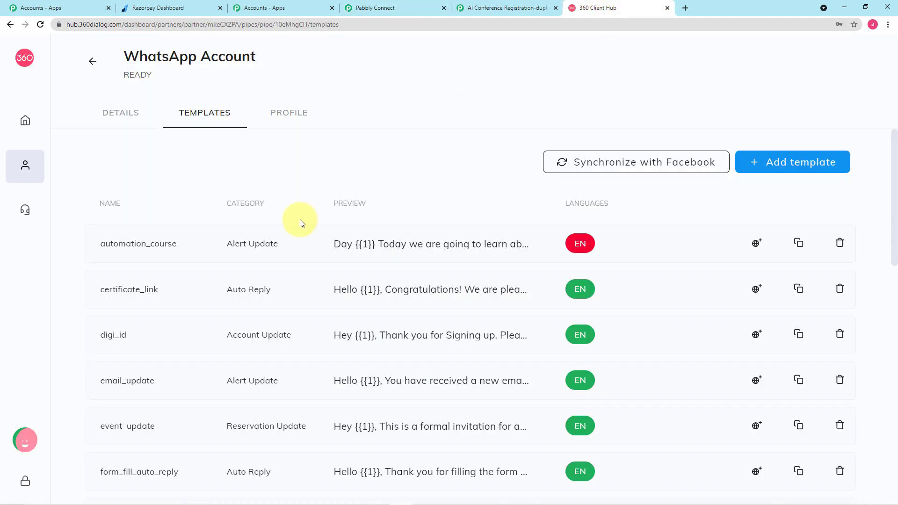
pyautogui.scroll(-4, 299, 222)
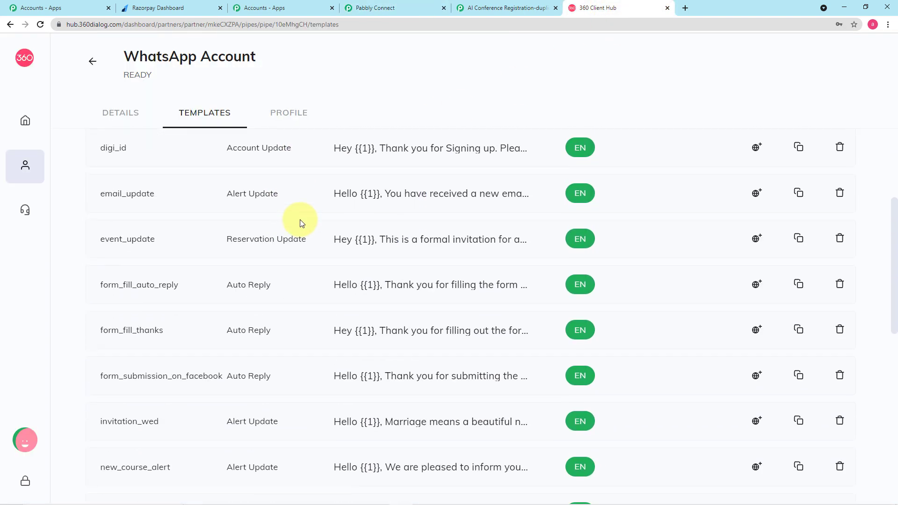
pyautogui.scroll(-5, 300, 223)
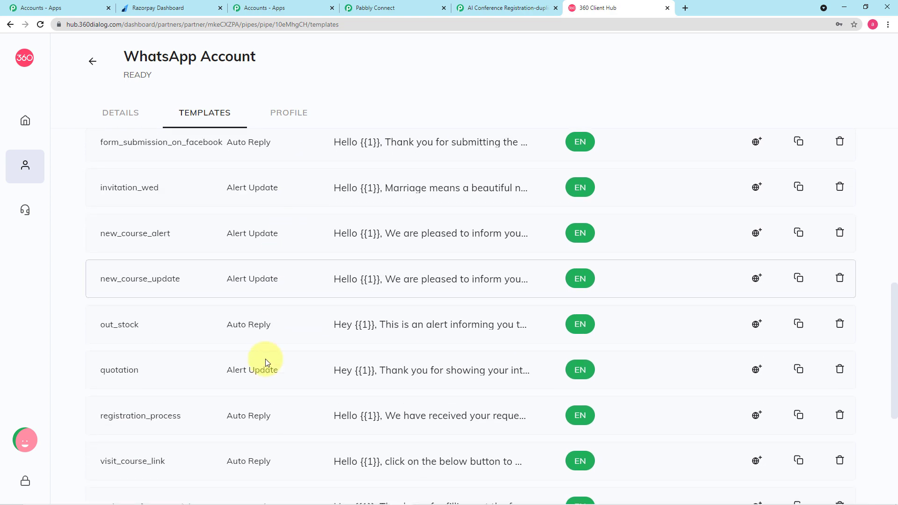
pyautogui.click(399, 417)
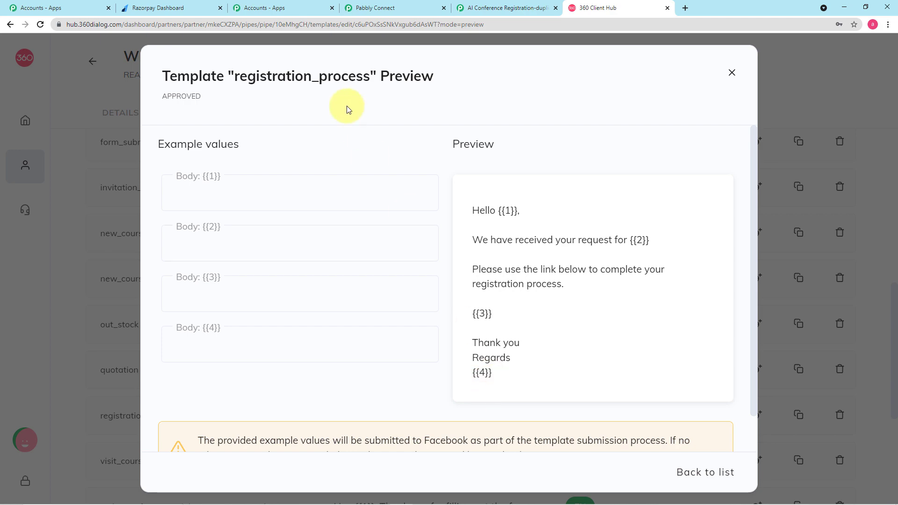
pyautogui.click(384, 9)
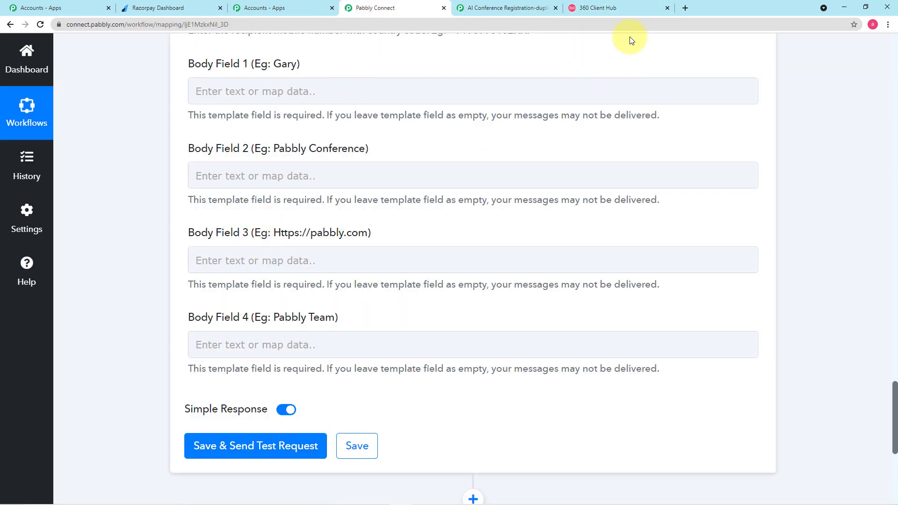
pyautogui.click(579, 11)
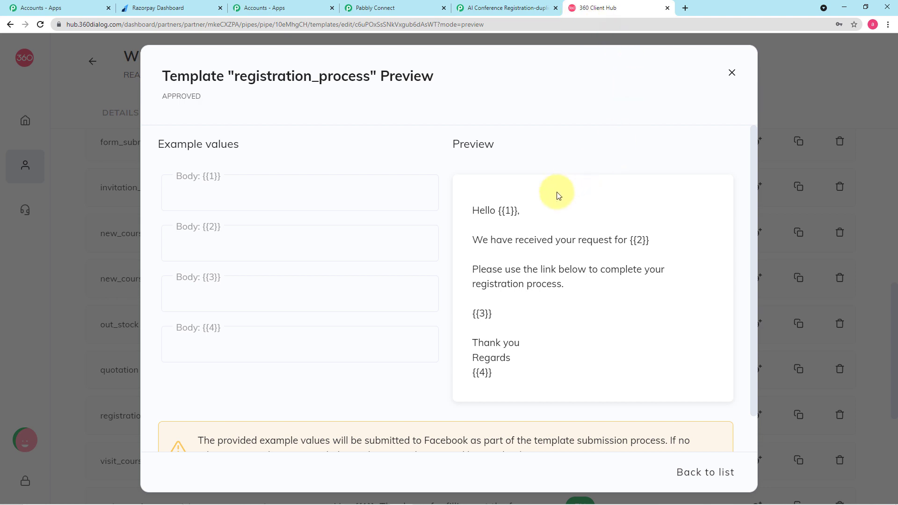
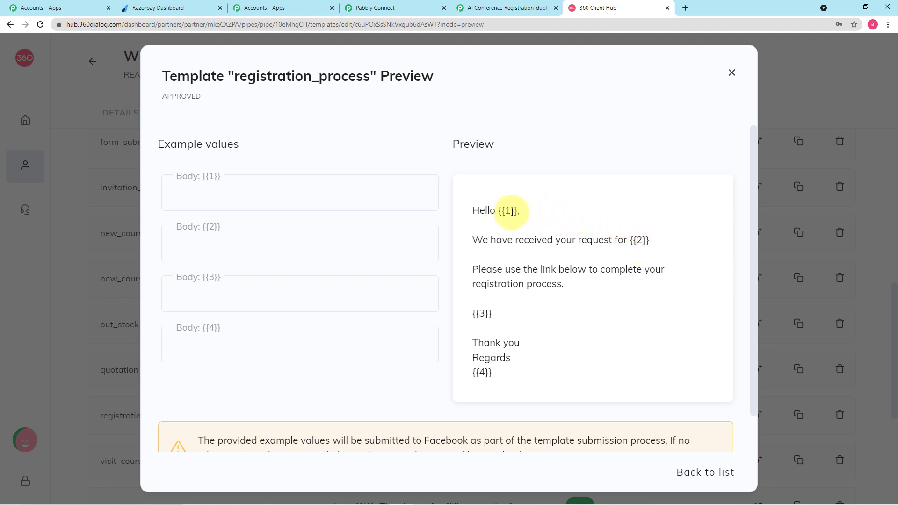
# Go back to the Pabbly Connect workflow after checking the template's {{1}}–{{4}} body variables
pyautogui.click(382, 9)
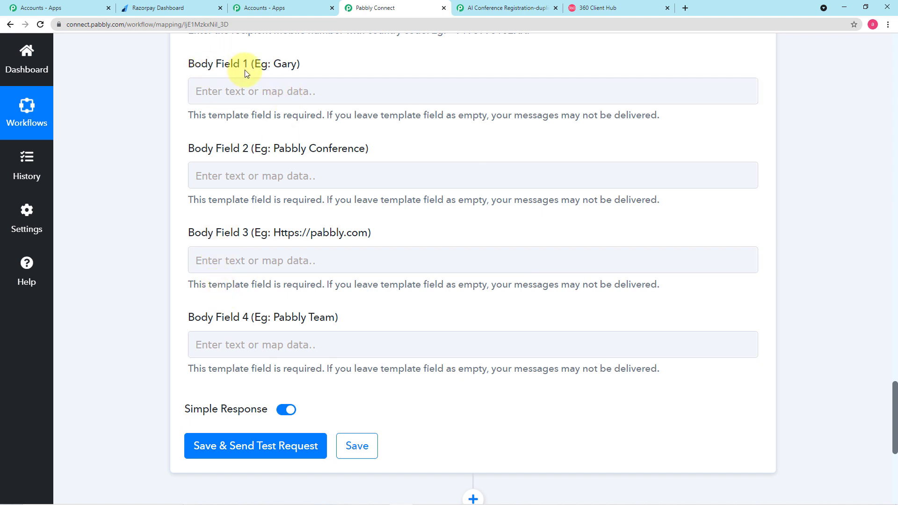
# Map Body Field 1 to the Full Name answer from the Pabbly Form Builder submission
pyautogui.click(278, 90)
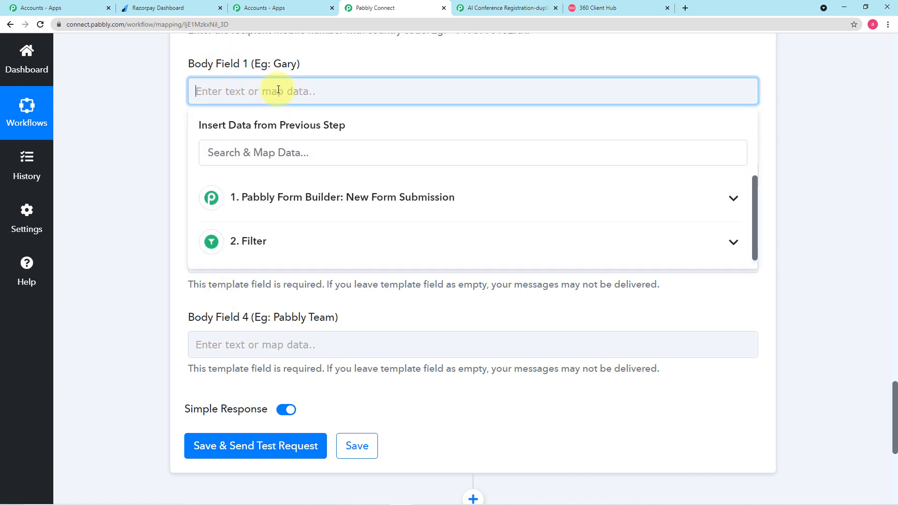
pyautogui.click(294, 202)
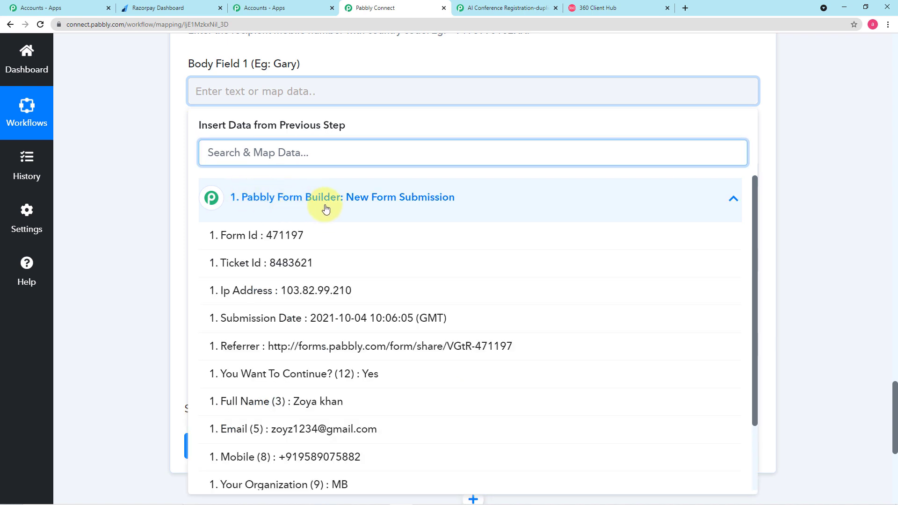
pyautogui.scroll(-3, 332, 201)
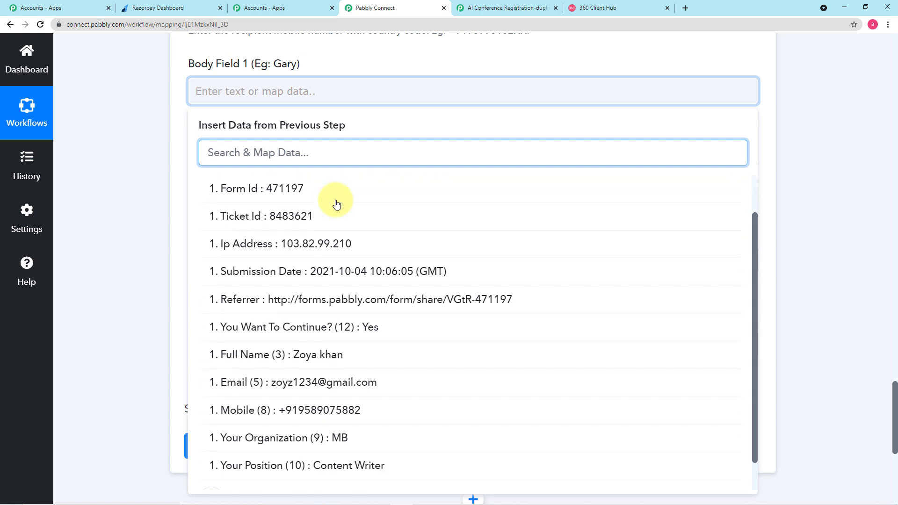
pyautogui.click(295, 321)
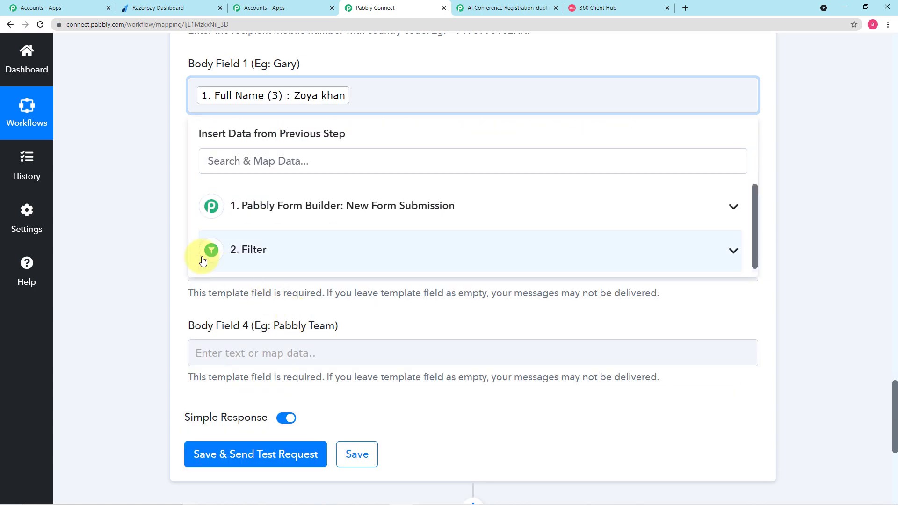
pyautogui.click(156, 229)
pyautogui.scroll(-2, 156, 228)
# Browse the form submission fields for Body Field 2, leaving it unmapped
pyautogui.click(295, 91)
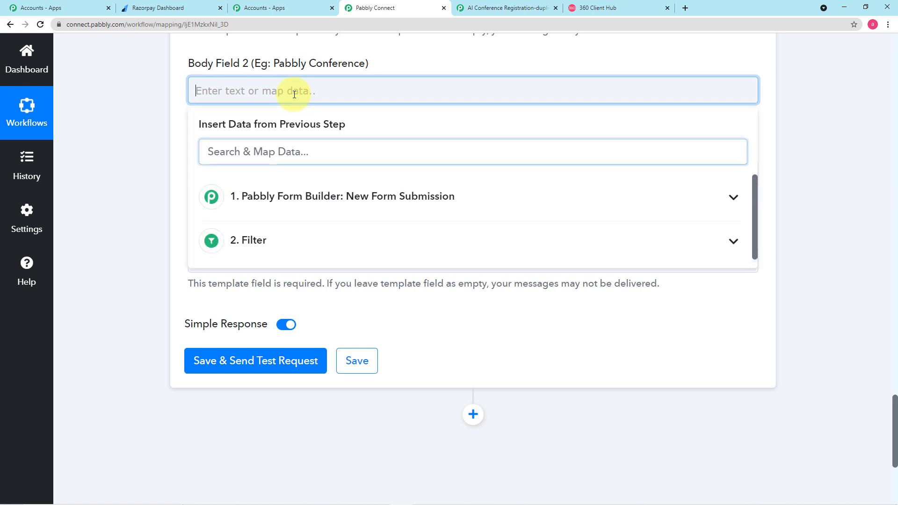
pyautogui.click(306, 201)
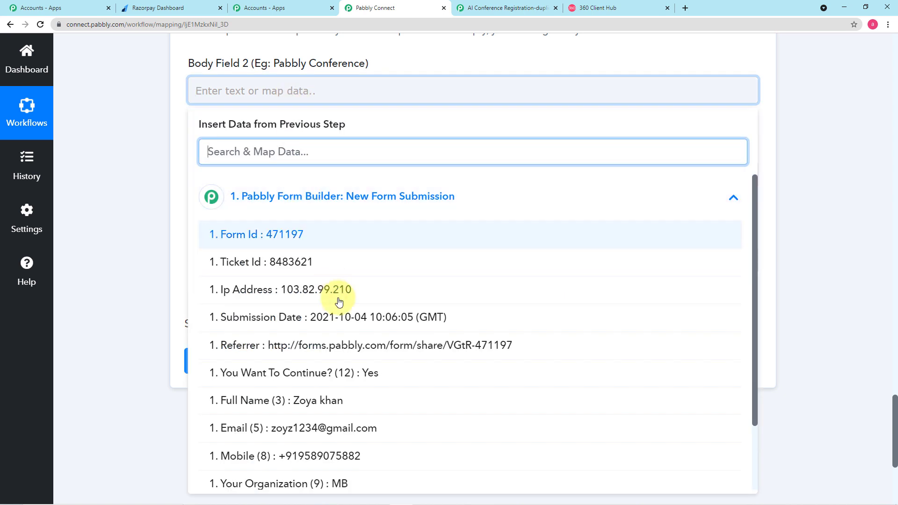
pyautogui.scroll(-2, 341, 300)
pyautogui.scroll(1, 361, 295)
pyautogui.scroll(1, 340, 302)
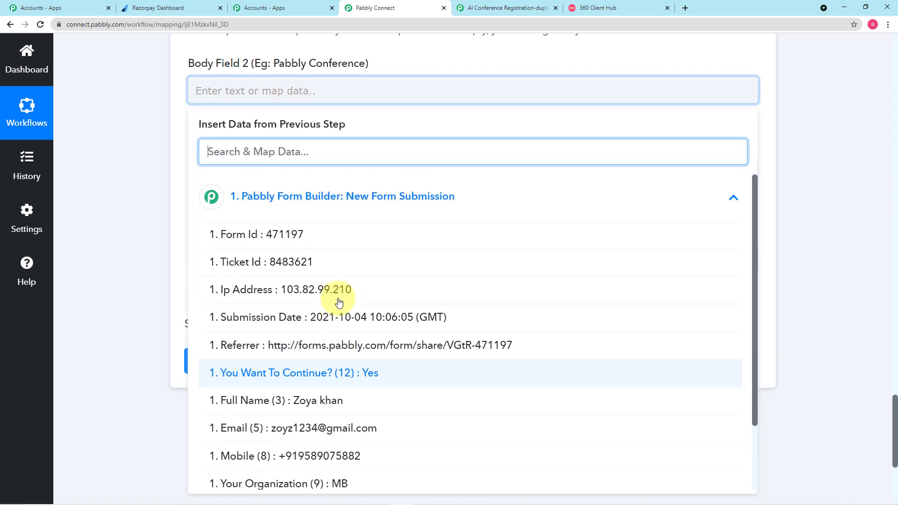
pyautogui.scroll(-2, 357, 281)
pyautogui.click(144, 232)
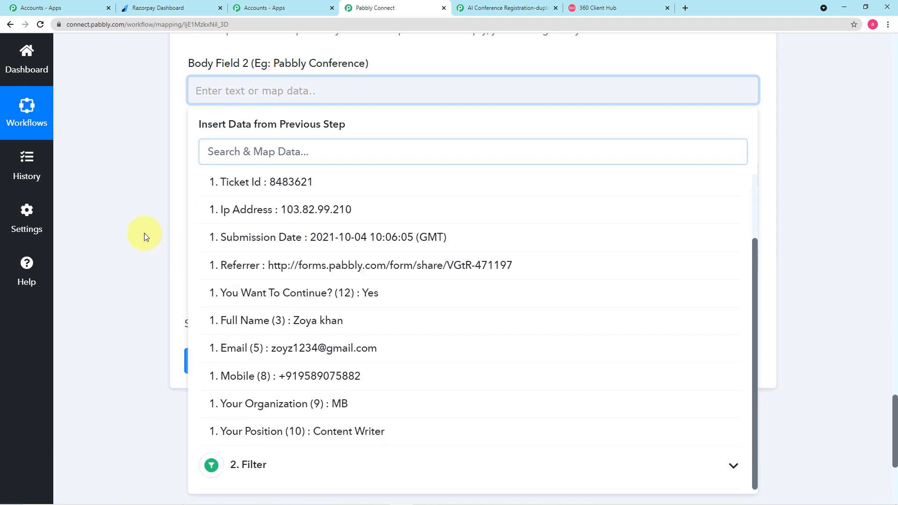
pyautogui.click(362, 89)
pyautogui.scroll(-3, 335, 309)
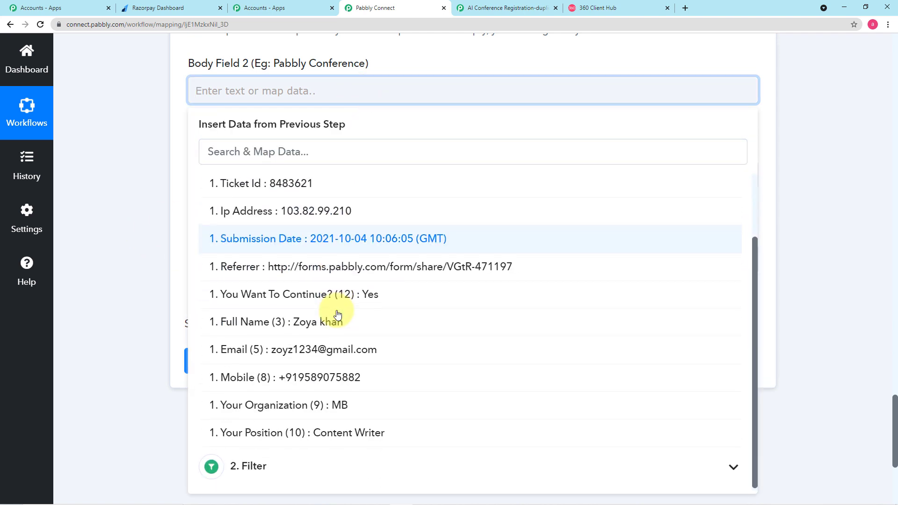
pyautogui.scroll(2, 336, 315)
pyautogui.scroll(-1, 338, 315)
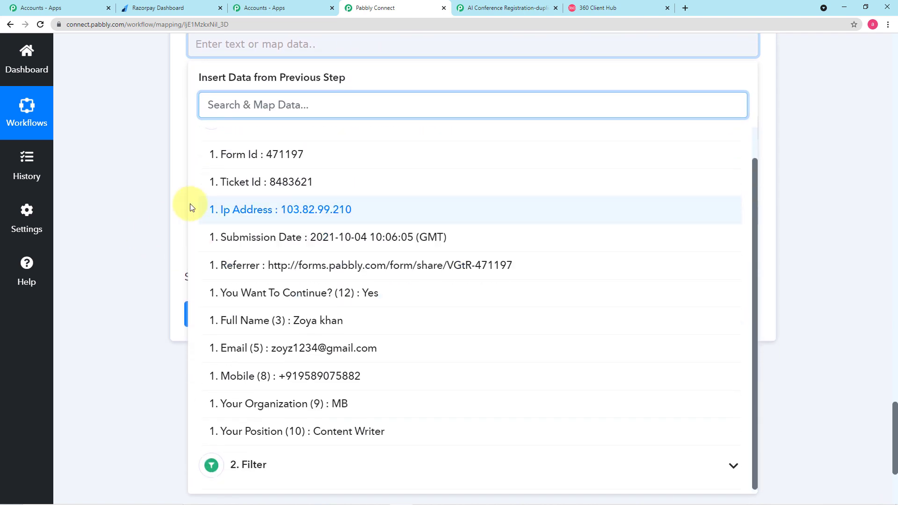
pyautogui.click(144, 178)
pyautogui.scroll(2, 299, 128)
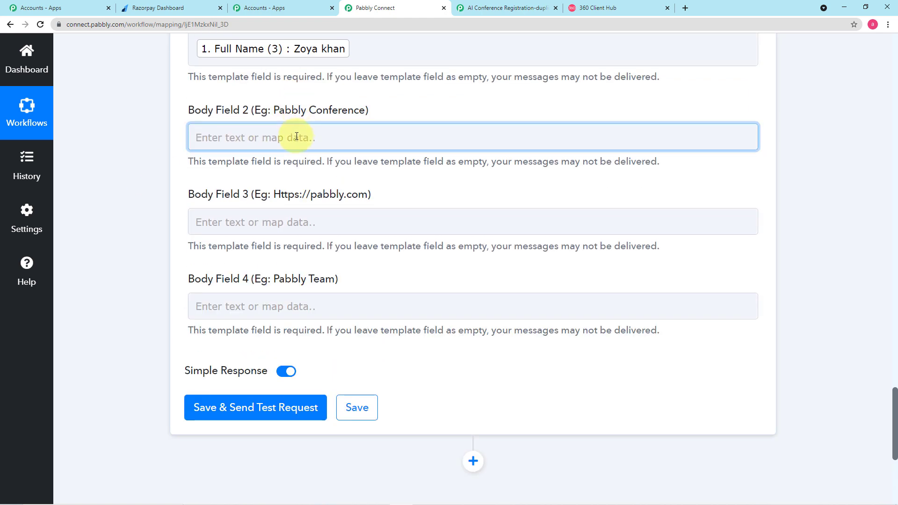
# Reload the conference registration form page in Pabbly Form Builder
pyautogui.click(495, 9)
pyautogui.scroll(2, 429, 119)
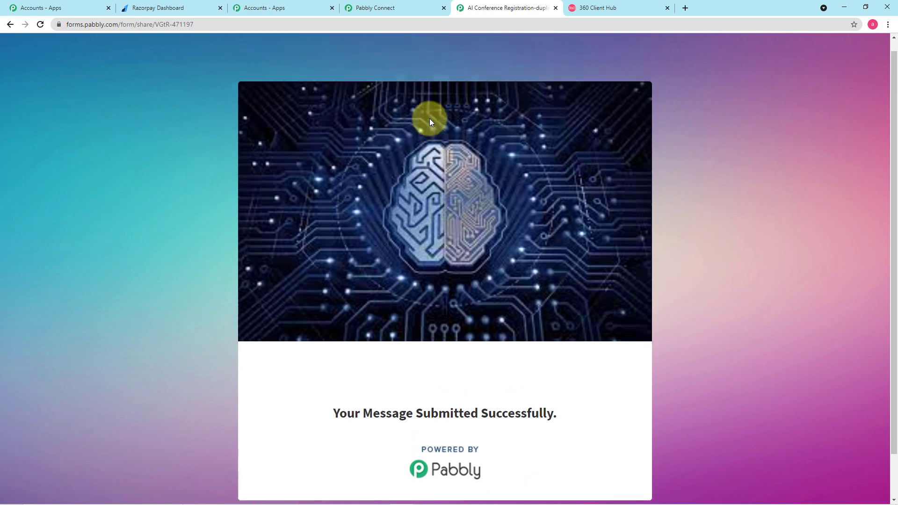
pyautogui.click(341, 26)
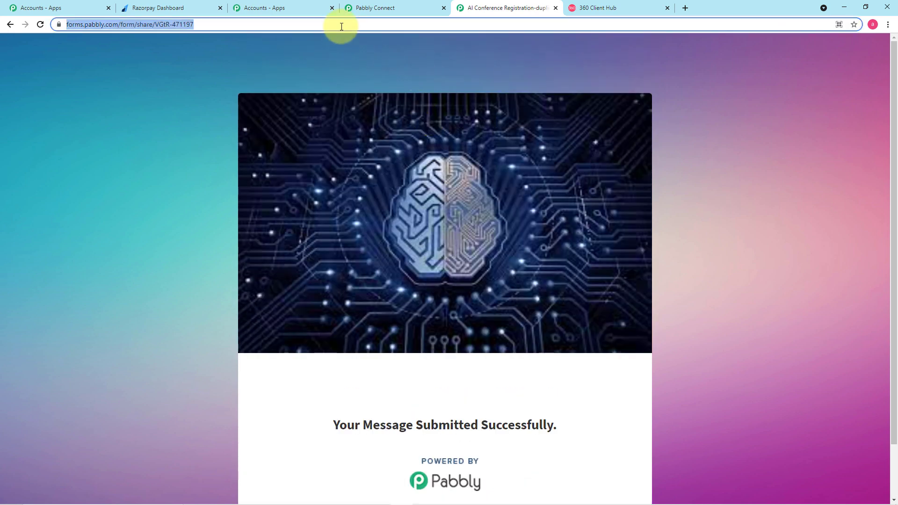
pyautogui.press('Return')
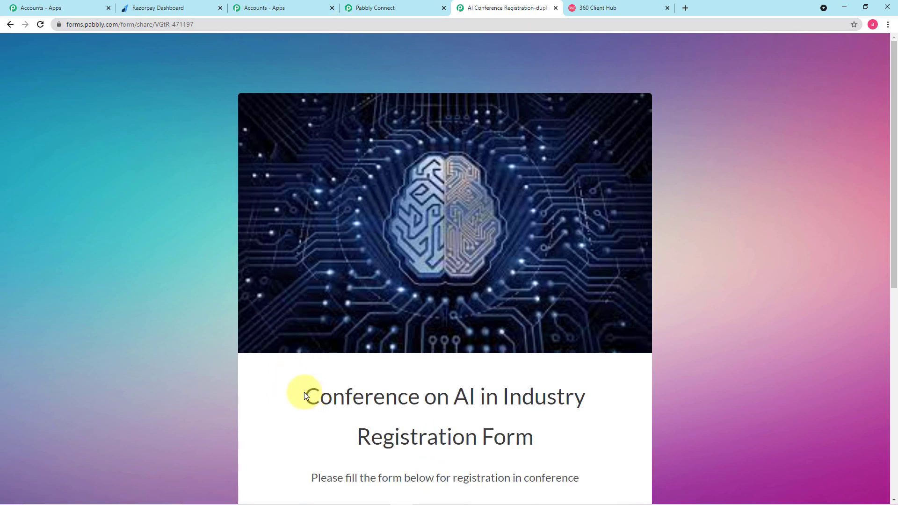
# Copy the form title 'Conference on AI in Industry' and return to Pabbly Connect
pyautogui.moveTo(304, 397); pyautogui.dragTo(580, 403)
pyautogui.rightClick(580, 404)
pyautogui.click(604, 406)
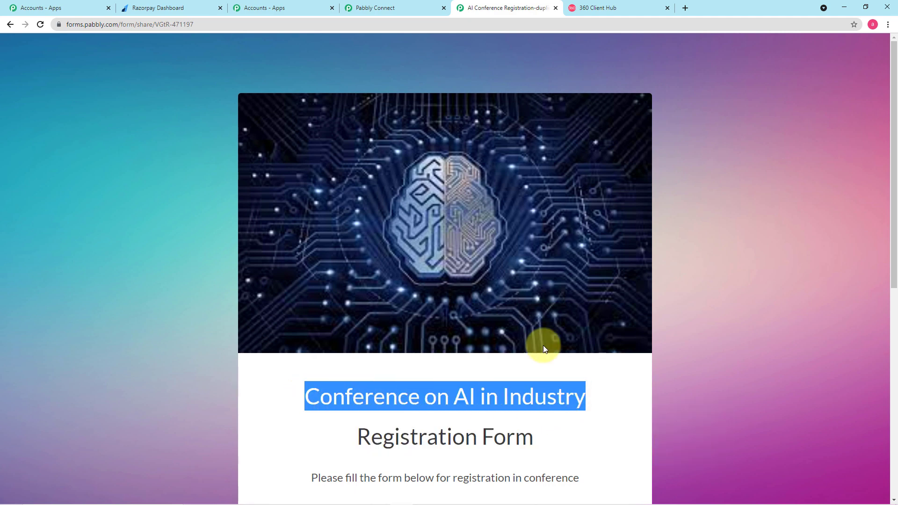
pyautogui.click(397, 7)
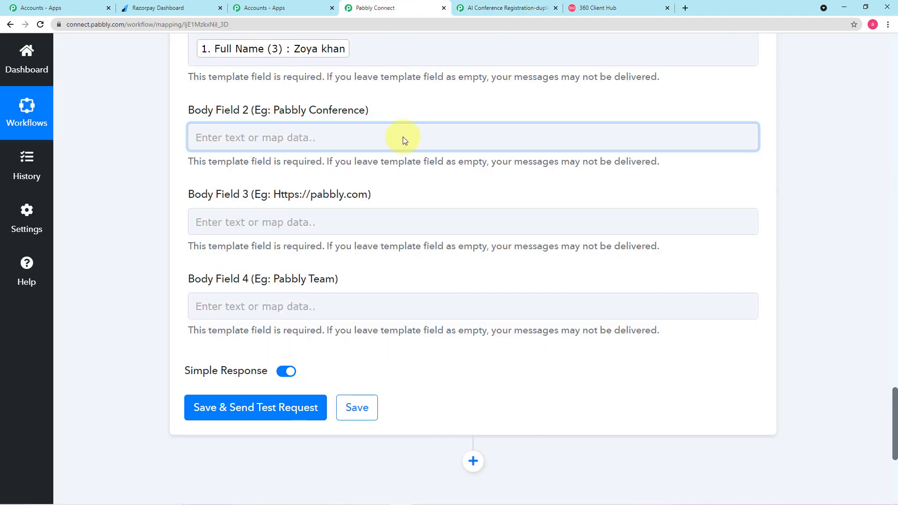
# Paste 'Conference on AI in Industry' into Body Field 2
pyautogui.rightClick(242, 137)
pyautogui.click(264, 209)
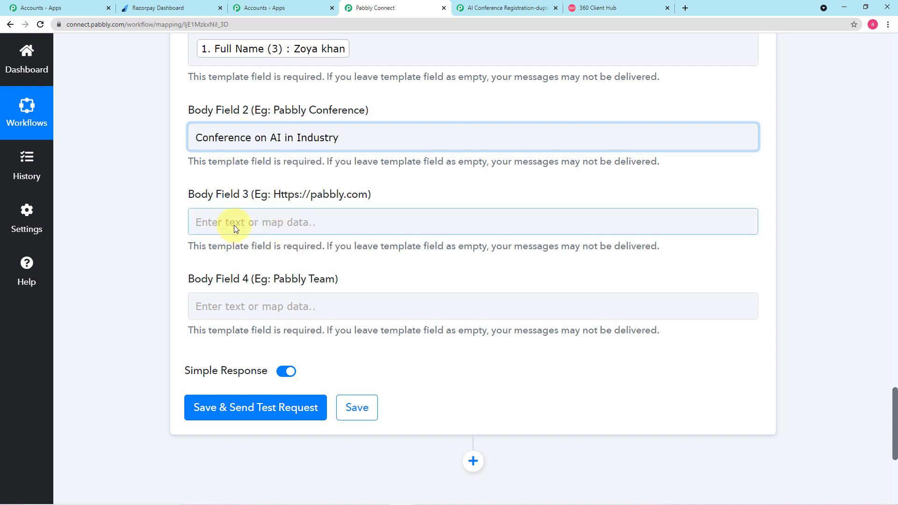
pyautogui.click(251, 250)
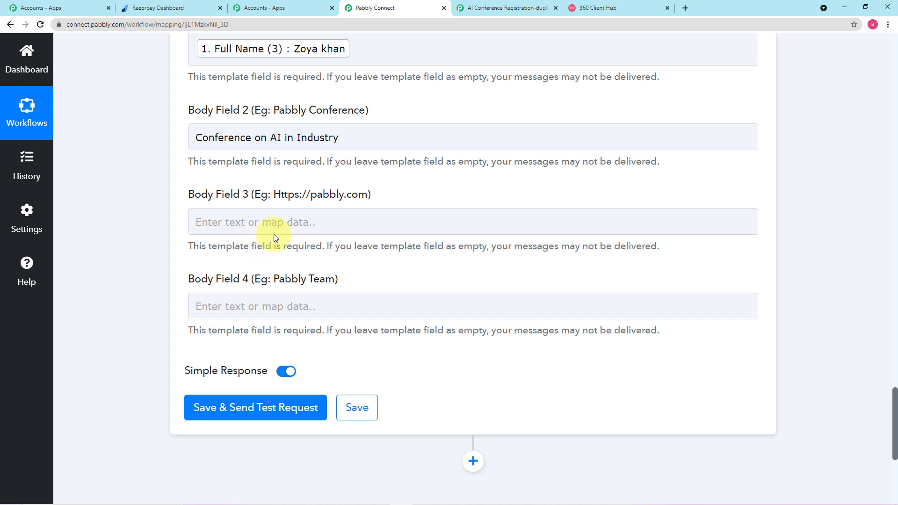
# Map Body Field 3 to the Short Url from '3. Razorpay: Create Payment Link'
pyautogui.click(281, 221)
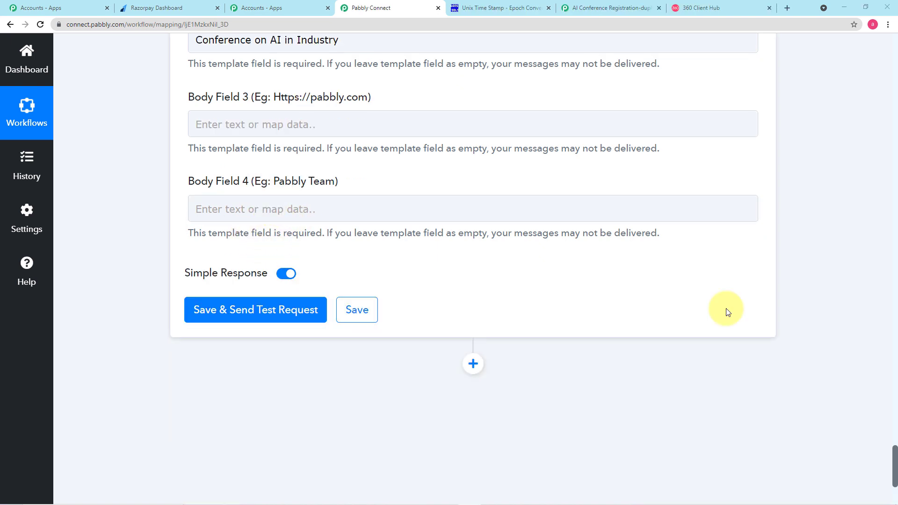
pyautogui.click(335, 125)
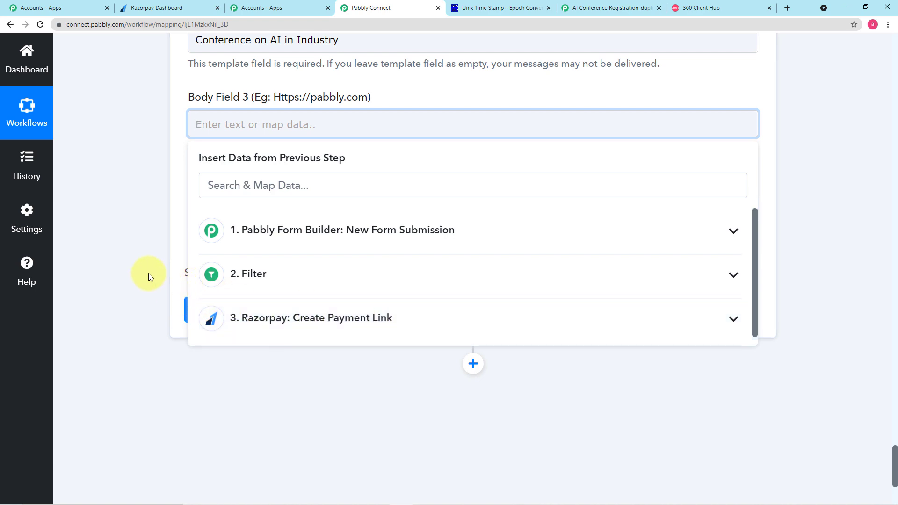
pyautogui.scroll(5, 148, 274)
pyautogui.scroll(15, 147, 273)
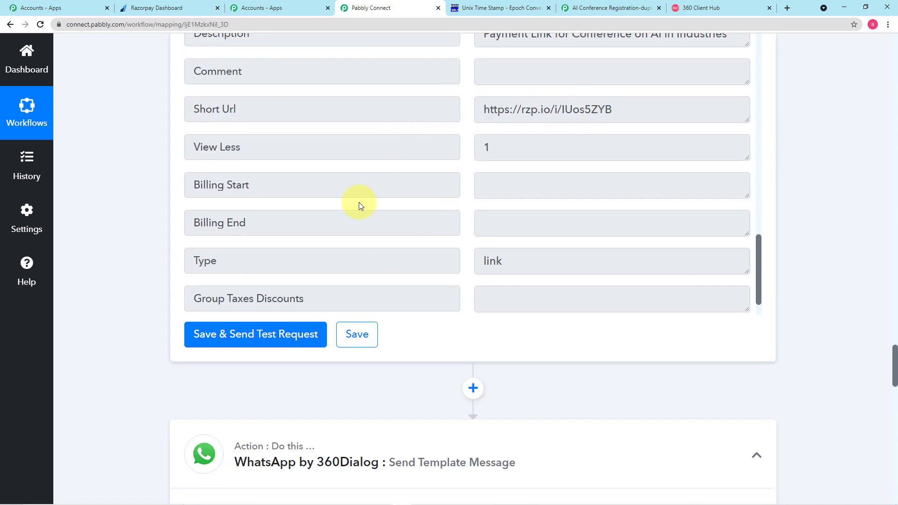
pyautogui.scroll(-1, 328, 204)
pyautogui.scroll(-14, 179, 199)
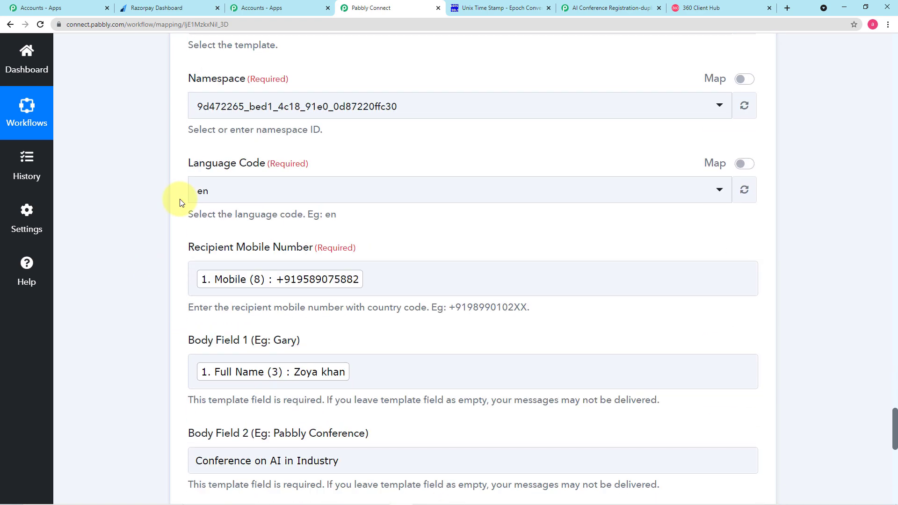
pyautogui.scroll(-5, 180, 201)
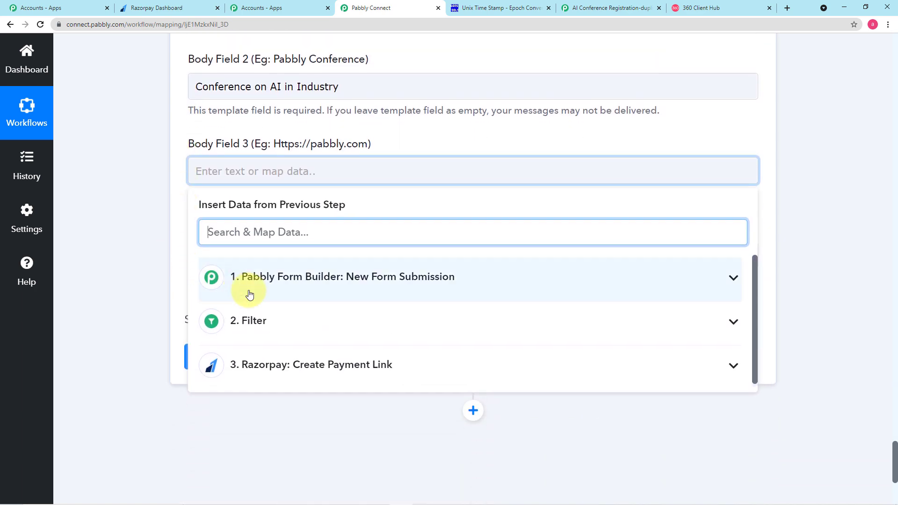
pyautogui.click(281, 373)
pyautogui.scroll(-5, 346, 383)
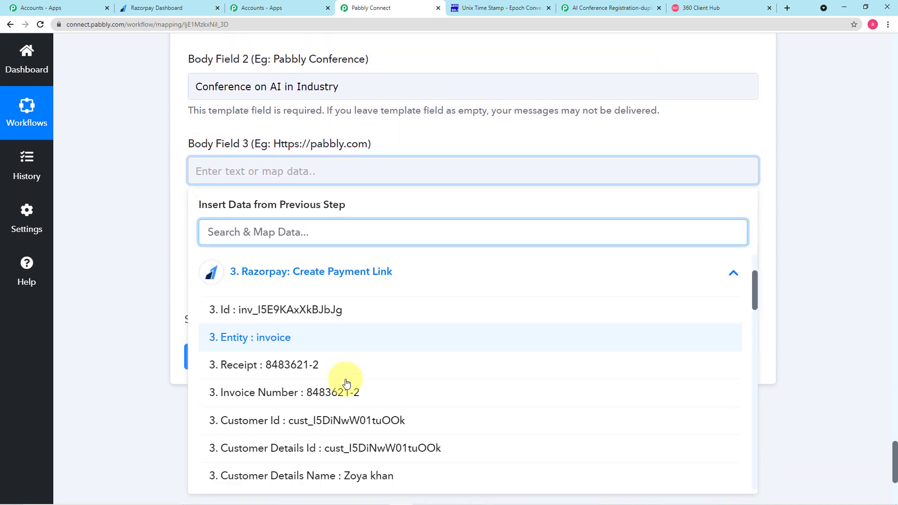
pyautogui.scroll(-7, 347, 389)
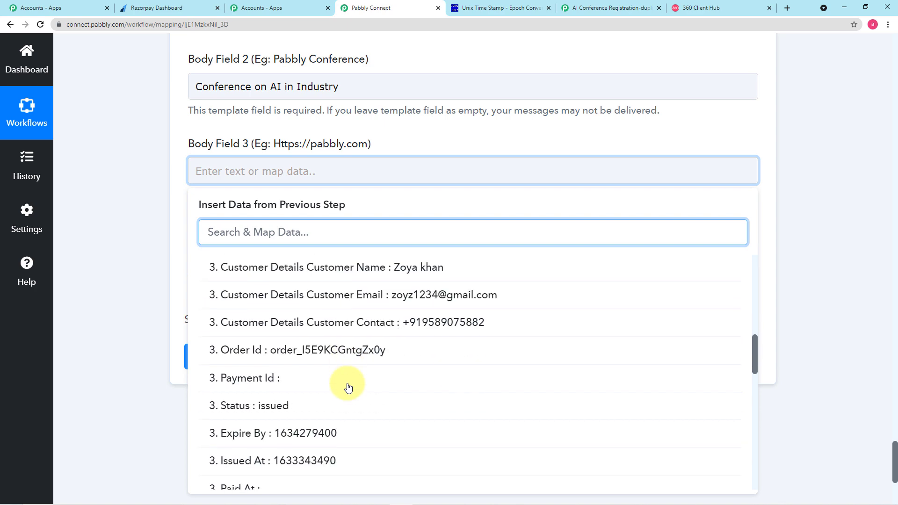
pyautogui.scroll(-10, 348, 387)
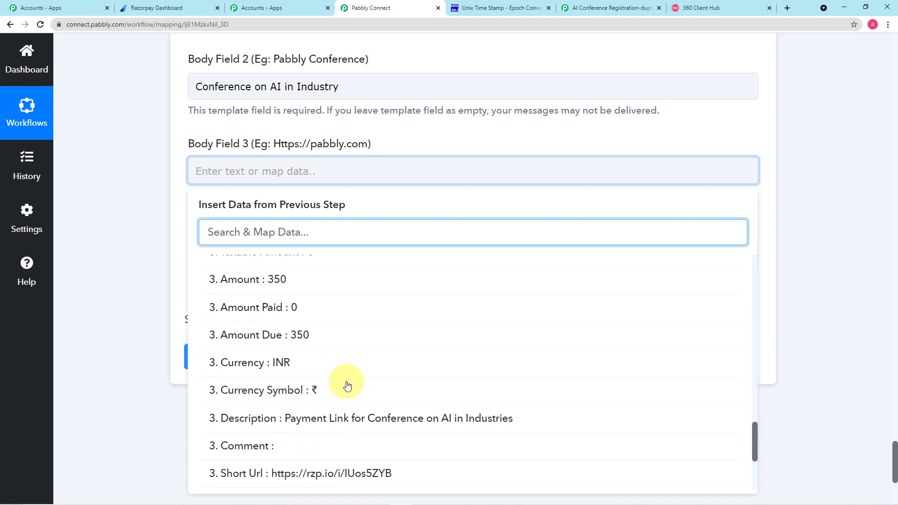
pyautogui.click(328, 427)
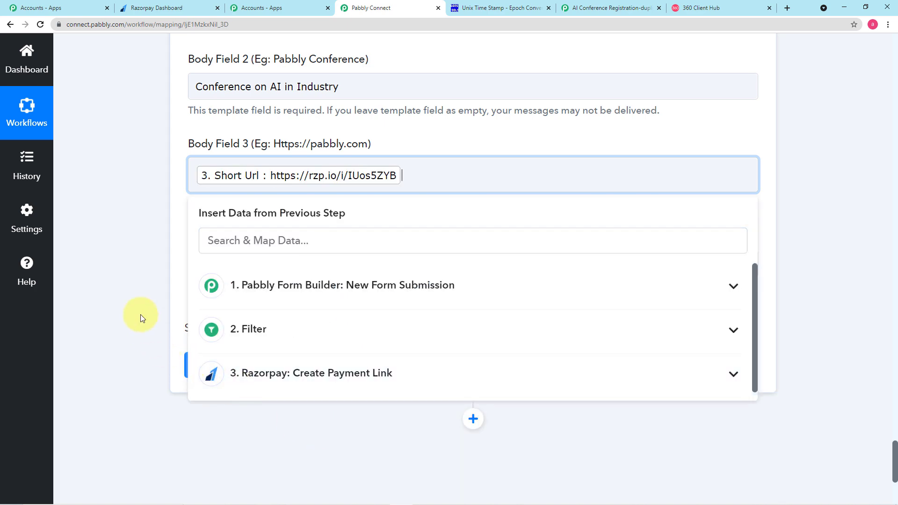
# Compare the filled fields with the registration_process template preview in 360 Client Hub
pyautogui.click(141, 316)
pyautogui.scroll(-2, 142, 317)
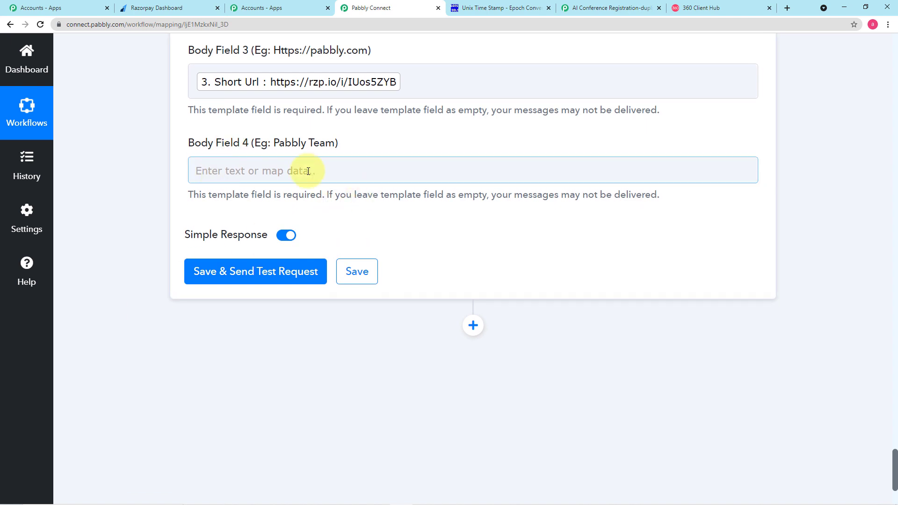
pyautogui.click(710, 7)
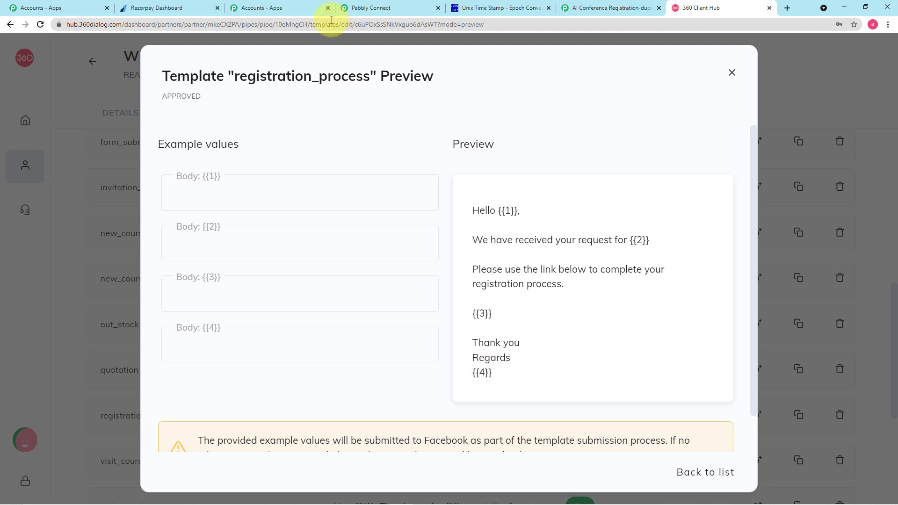
pyautogui.click(386, 8)
# Enter 'AI Universal Foundation' in Body Field 4
pyautogui.click(309, 172)
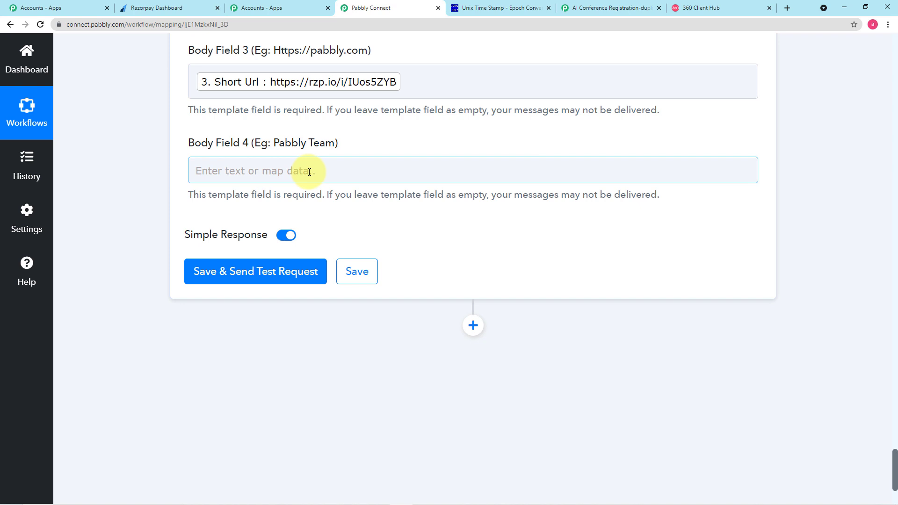
pyautogui.click(309, 172)
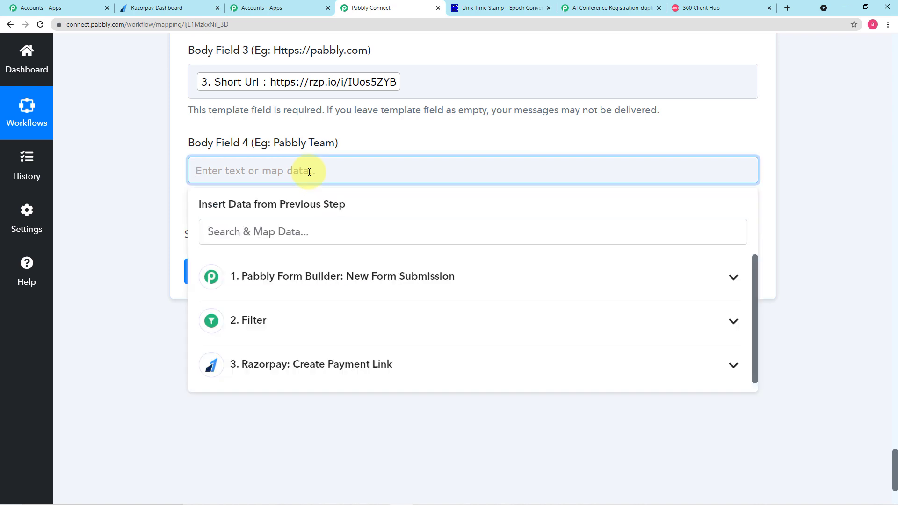
pyautogui.write('AI Universal Foundation')
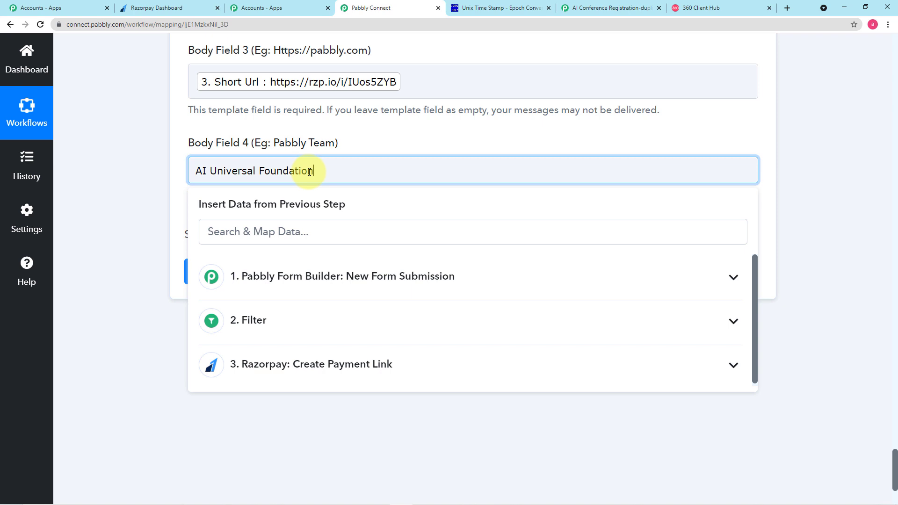
pyautogui.click(131, 161)
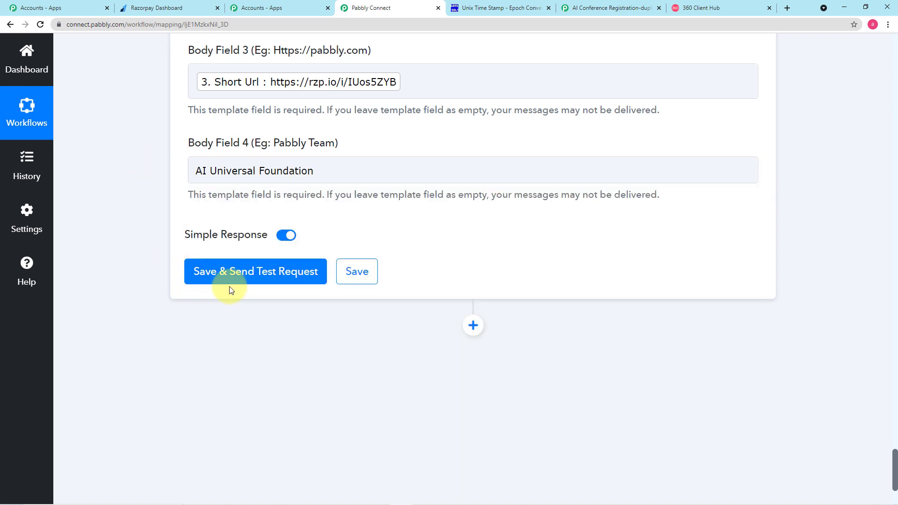
# Save the step and send a test request, then check WhatsApp Web for the message
pyautogui.scroll(9, 369, 190)
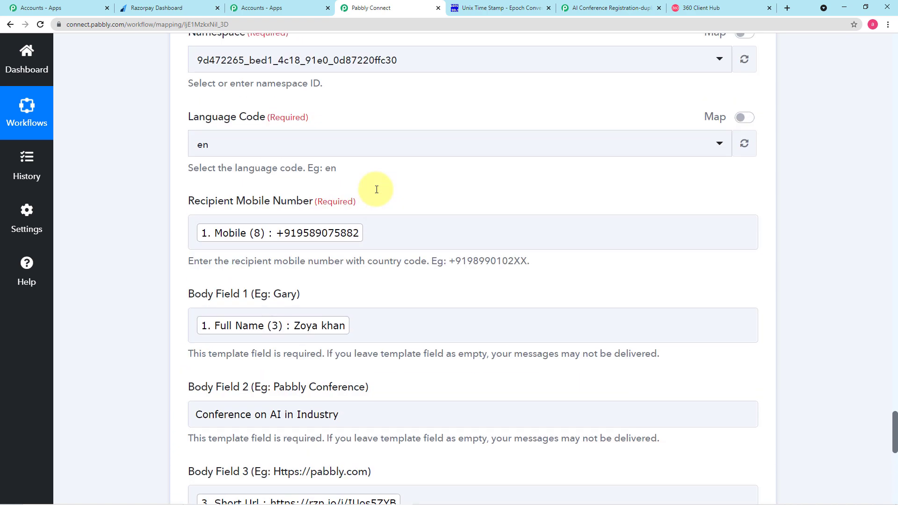
pyautogui.scroll(4, 351, 204)
pyautogui.scroll(-6, 165, 215)
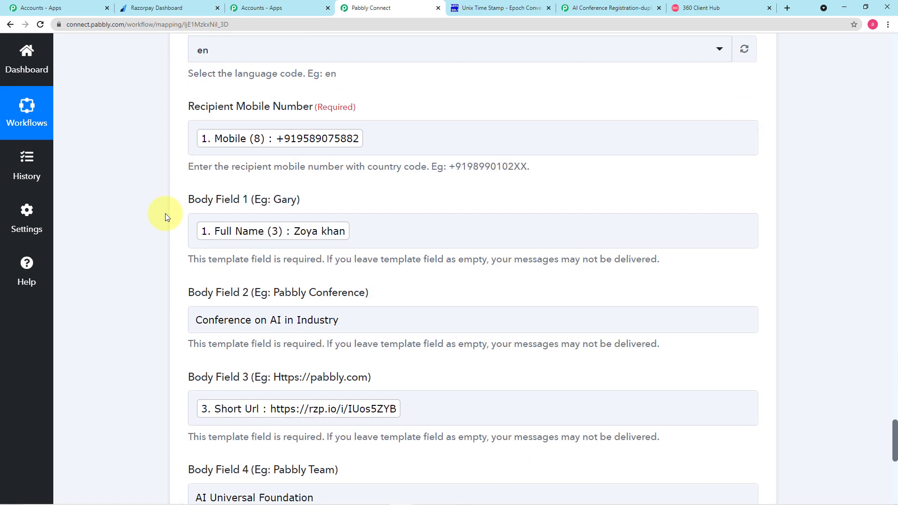
pyautogui.scroll(-7, 165, 215)
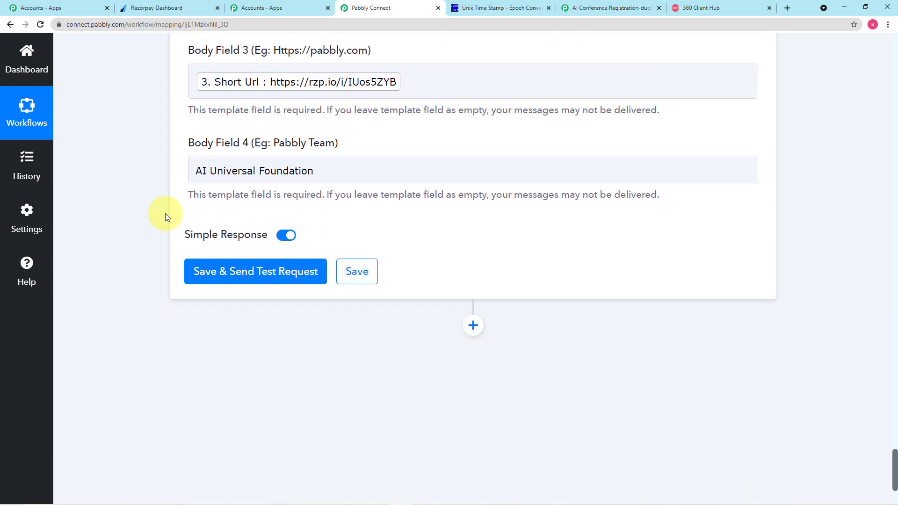
pyautogui.click(214, 280)
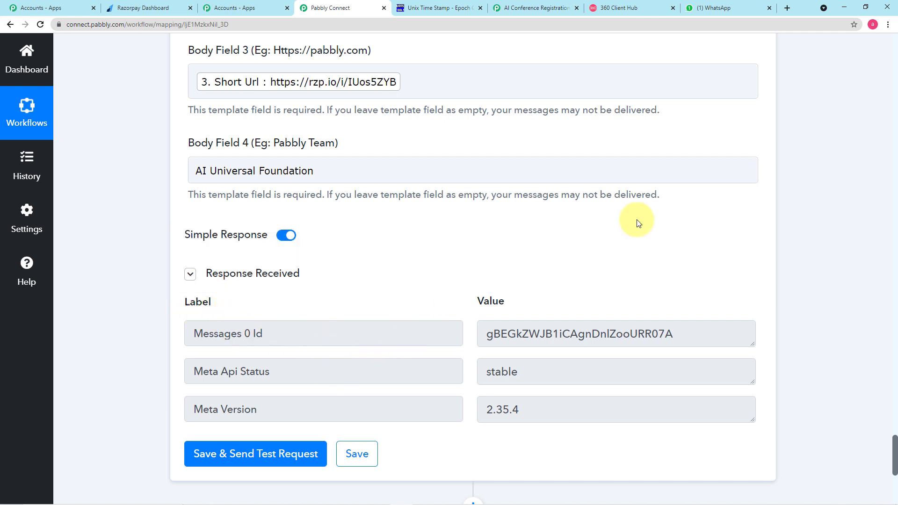
pyautogui.click(725, 9)
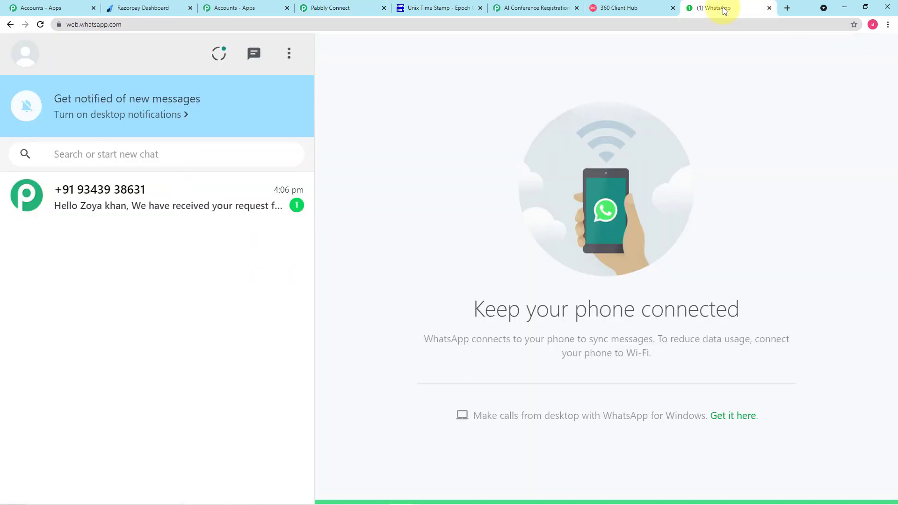
# Read the incoming registration message in WhatsApp Web, then view the 360 Client Hub template preview
pyautogui.click(184, 205)
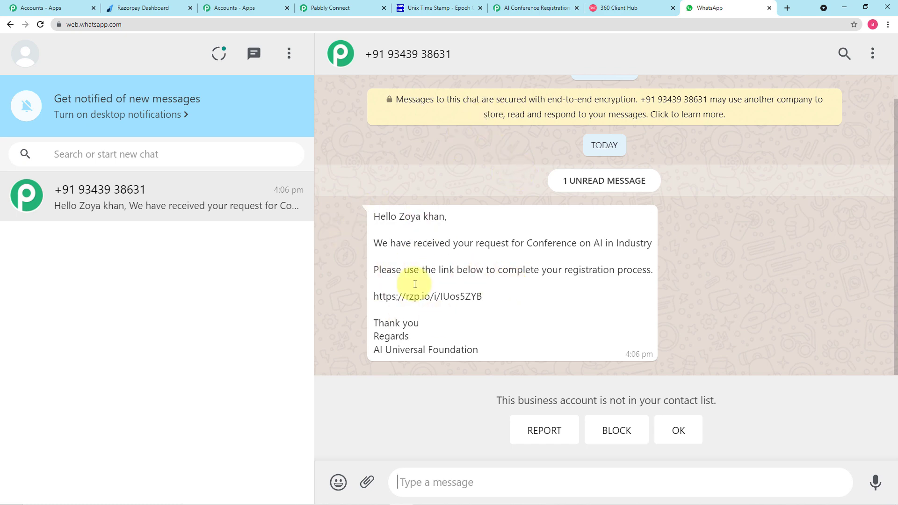
pyautogui.click(630, 8)
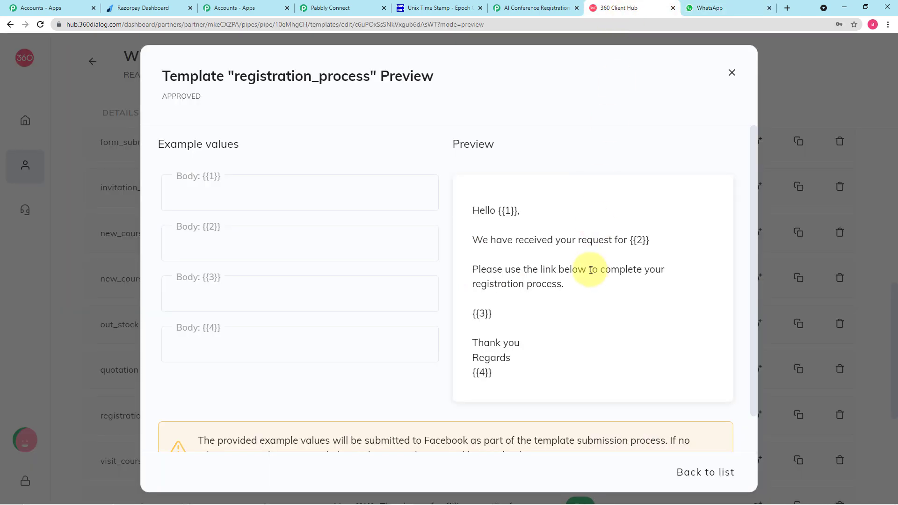
# Scroll through the form trigger, Yes-only filter and Razorpay payment-link steps to the WhatsApp step
pyautogui.click(361, 8)
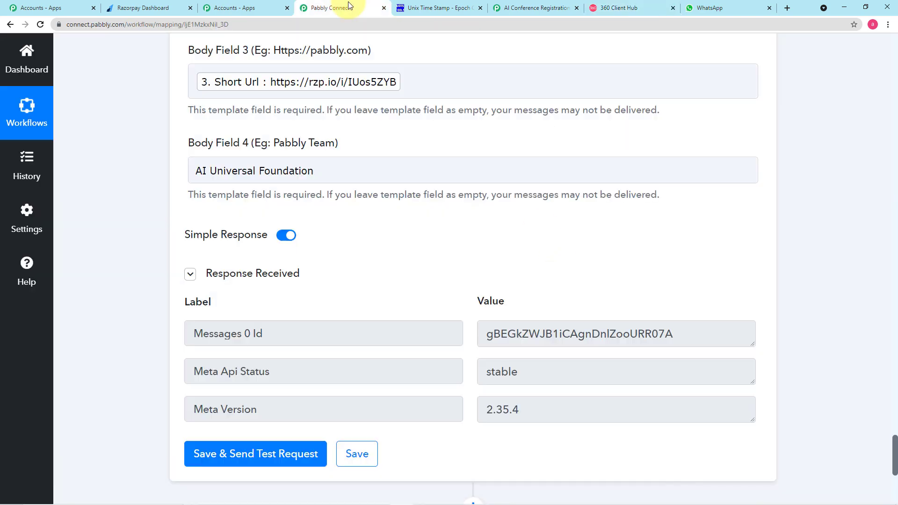
pyautogui.scroll(-2, 397, 271)
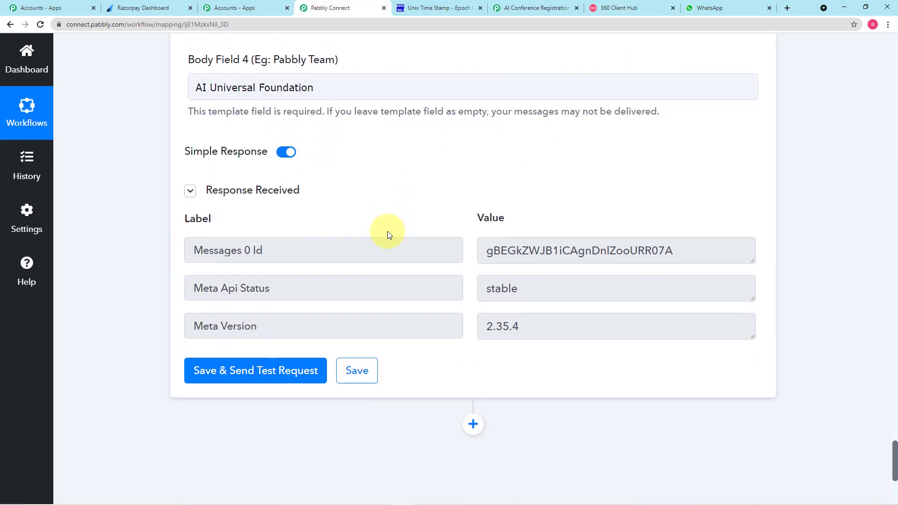
pyautogui.scroll(3, 387, 229)
pyautogui.scroll(1, 418, 251)
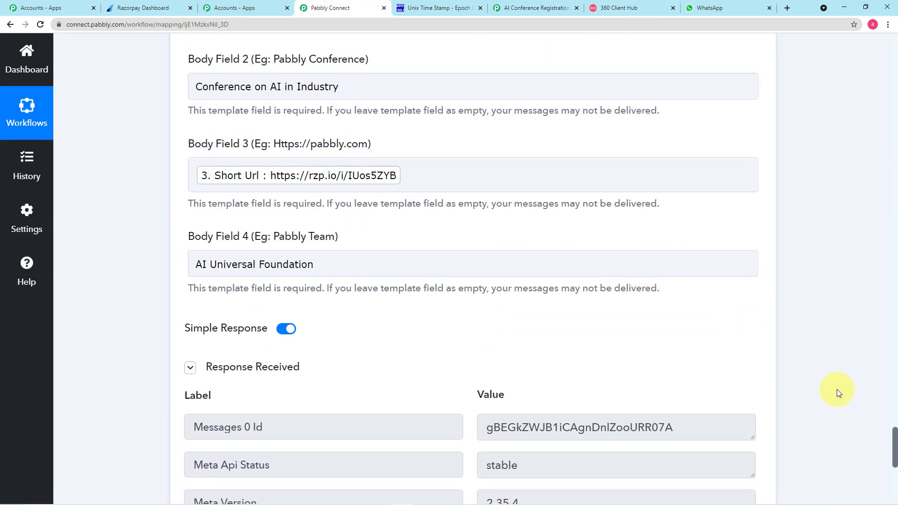
pyautogui.moveTo(895, 442); pyautogui.dragTo(894, 37)
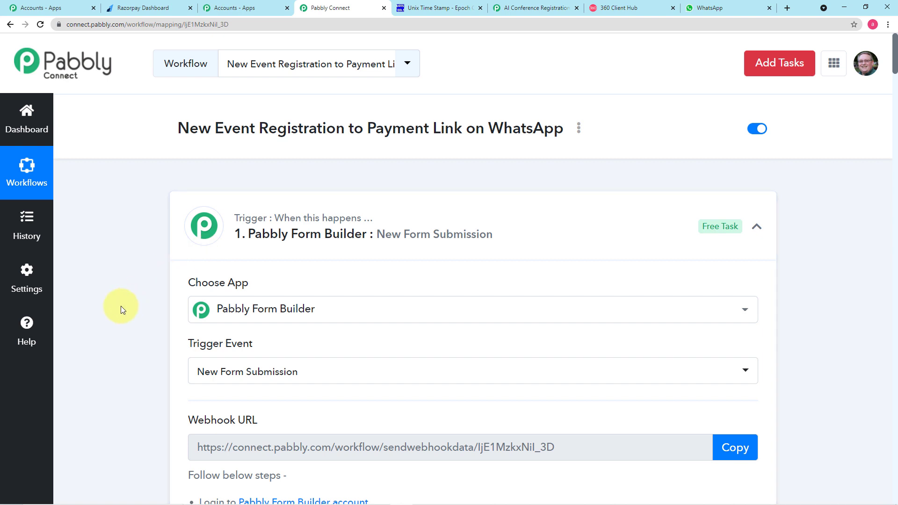
pyautogui.scroll(-1, 121, 306)
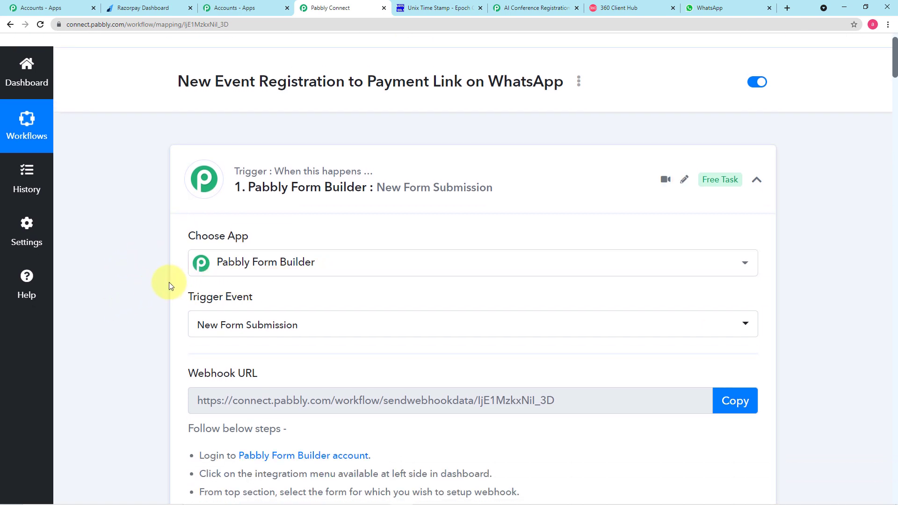
pyautogui.scroll(-3, 169, 283)
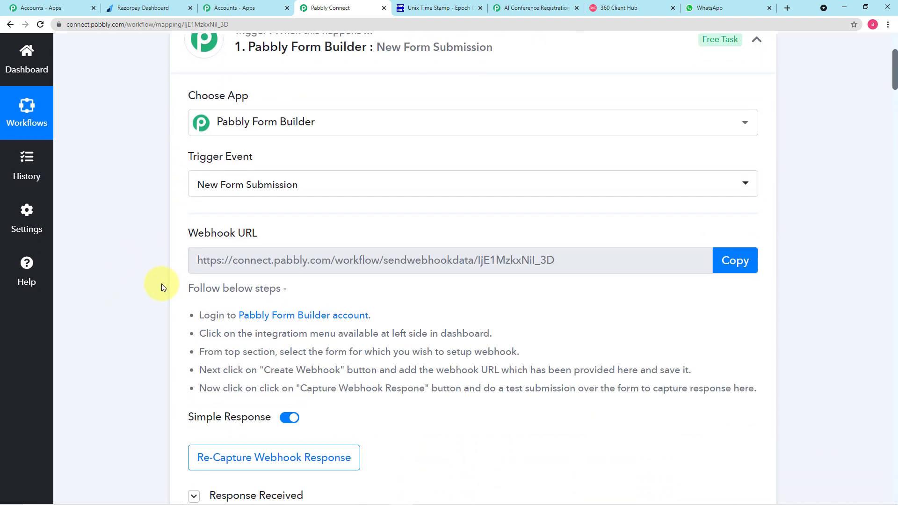
pyautogui.scroll(-4, 239, 313)
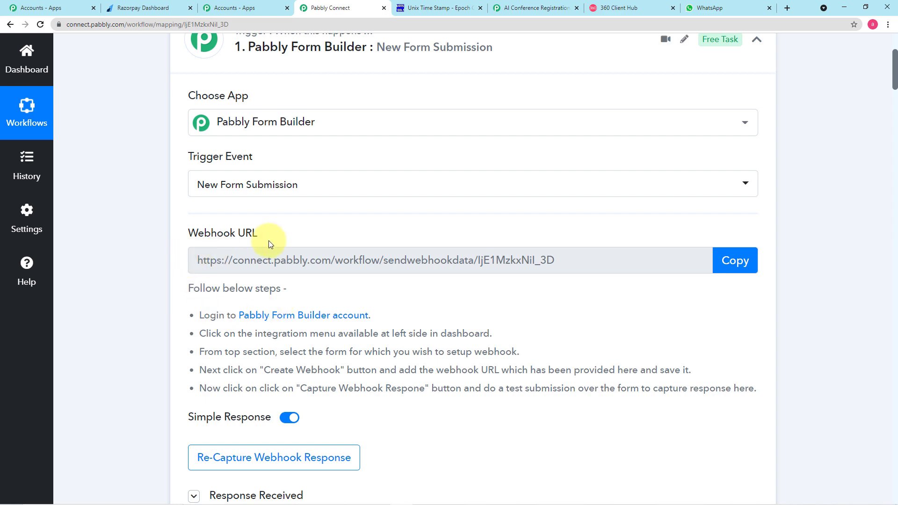
pyautogui.scroll(-2, 235, 313)
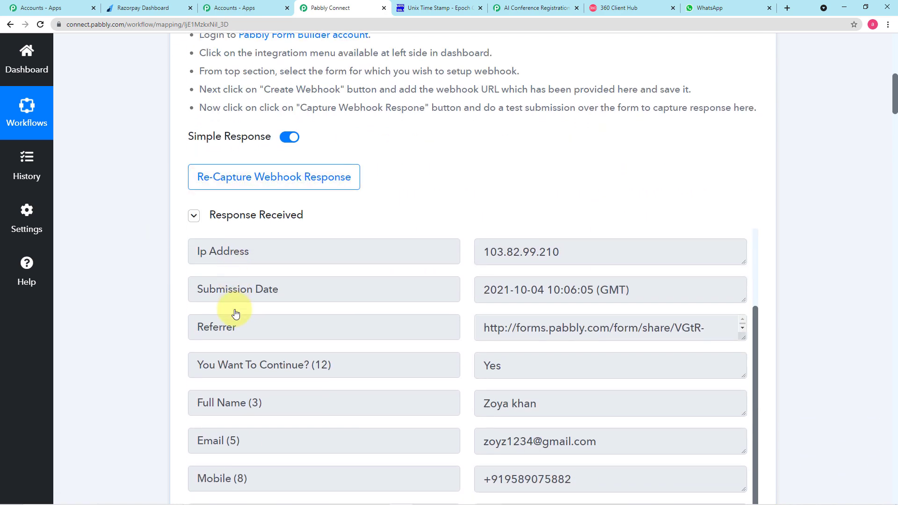
pyautogui.scroll(-4, 243, 338)
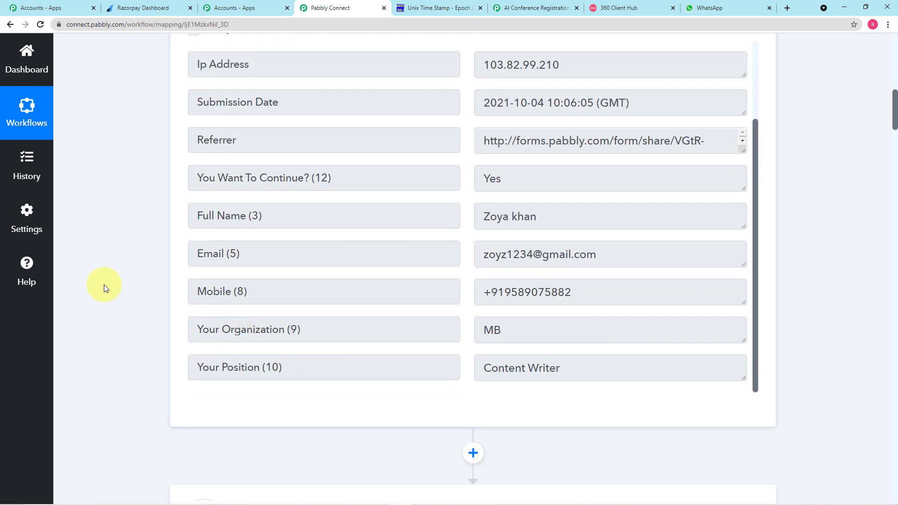
pyautogui.scroll(-8, 103, 285)
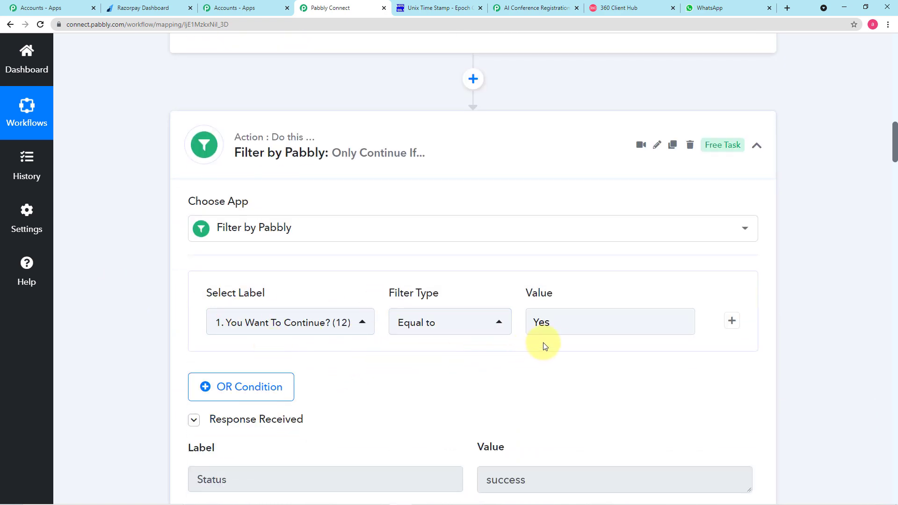
pyautogui.scroll(-5, 528, 361)
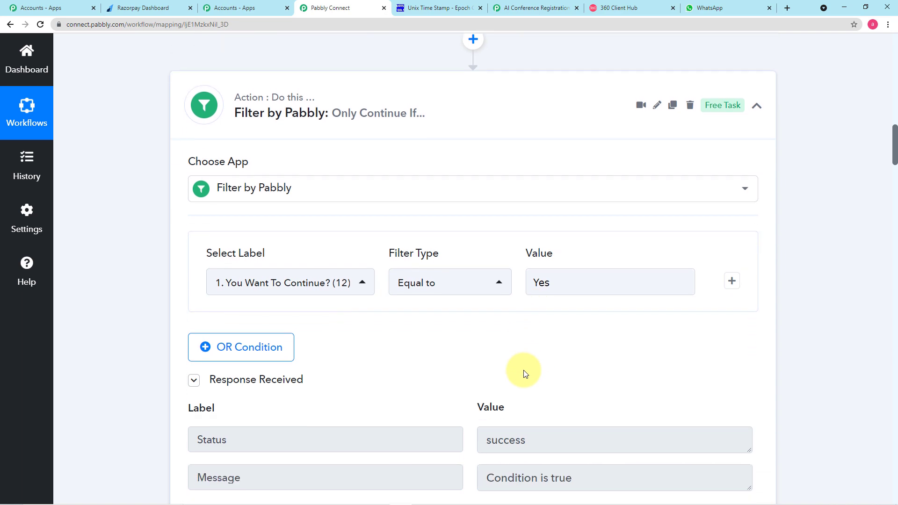
pyautogui.scroll(-4, 421, 360)
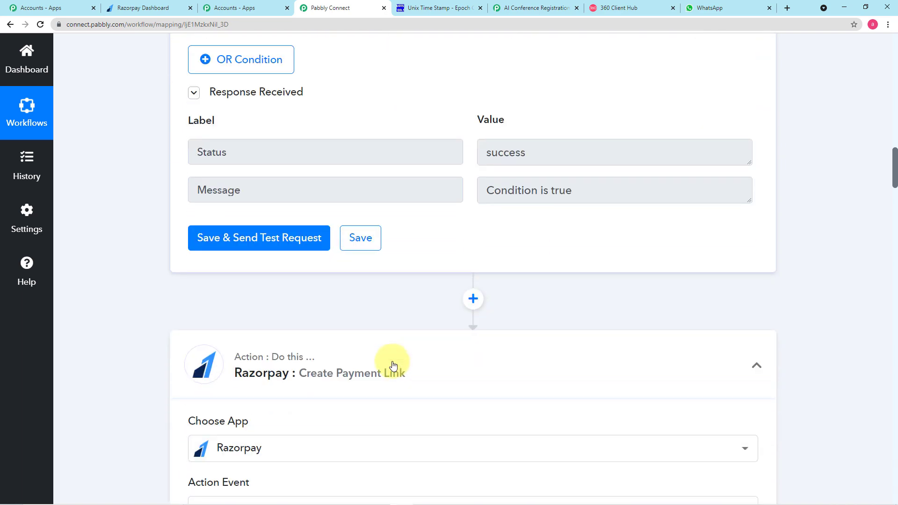
pyautogui.scroll(-1, 162, 300)
pyautogui.scroll(-1, 161, 300)
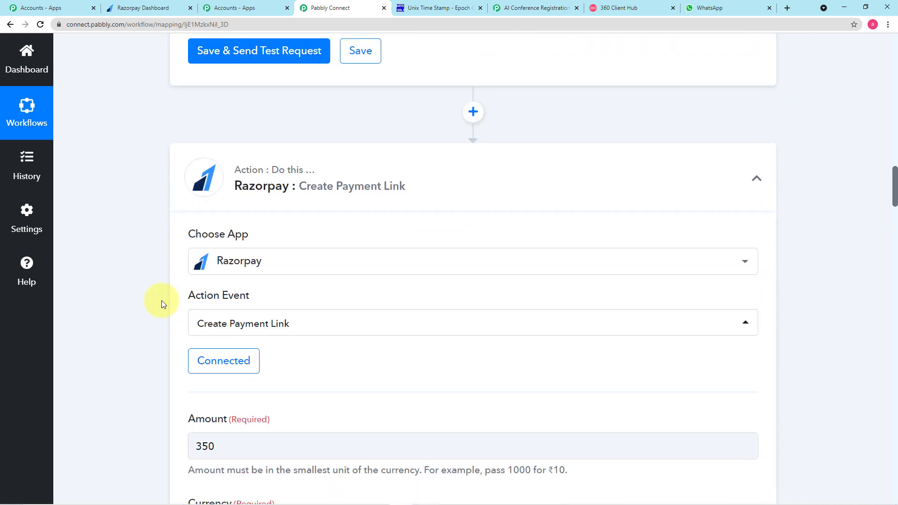
pyautogui.scroll(-2, 161, 300)
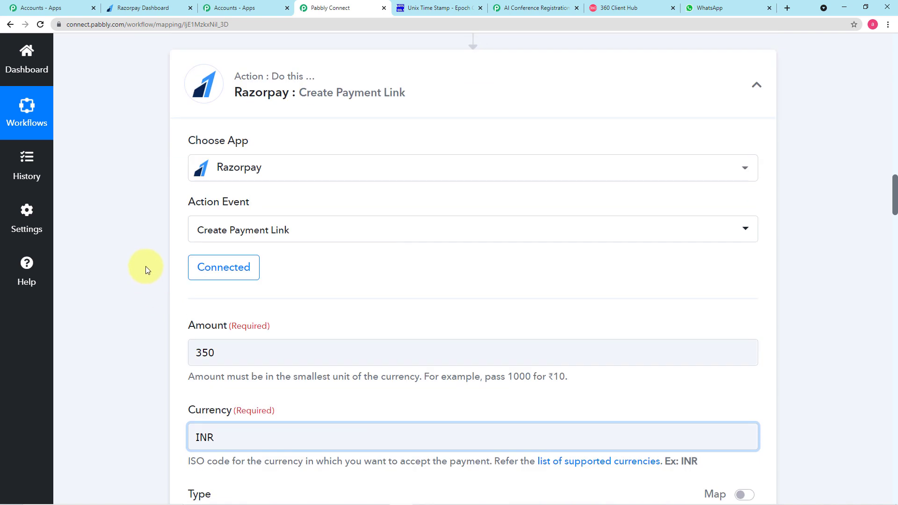
pyautogui.scroll(2, 128, 249)
pyautogui.scroll(-2, 133, 247)
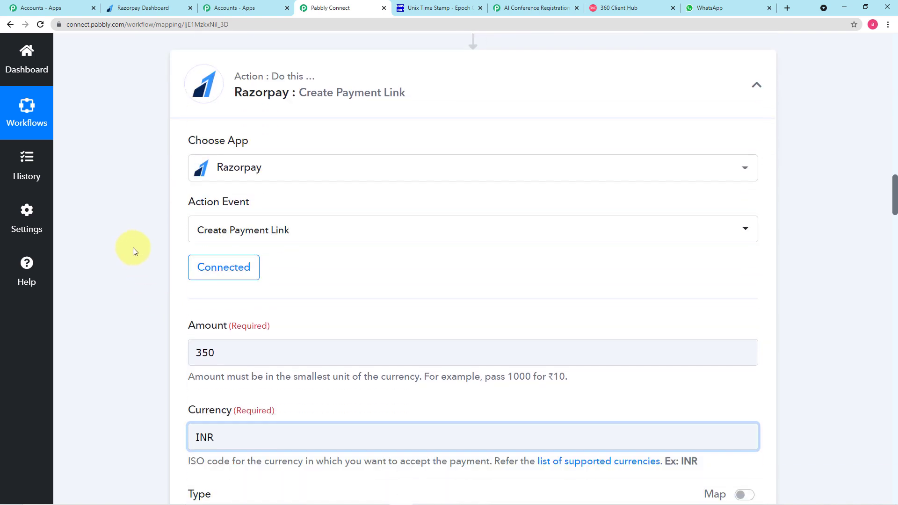
pyautogui.scroll(-5, 133, 248)
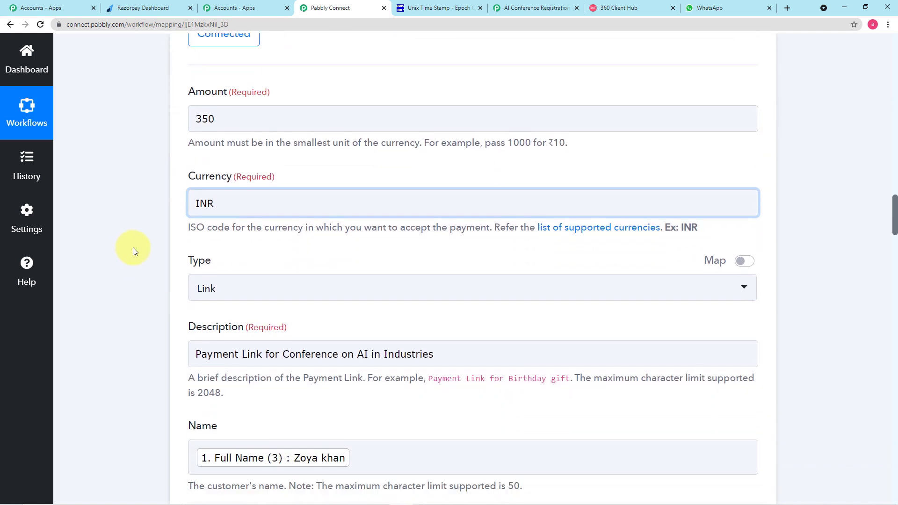
pyautogui.scroll(-8, 133, 248)
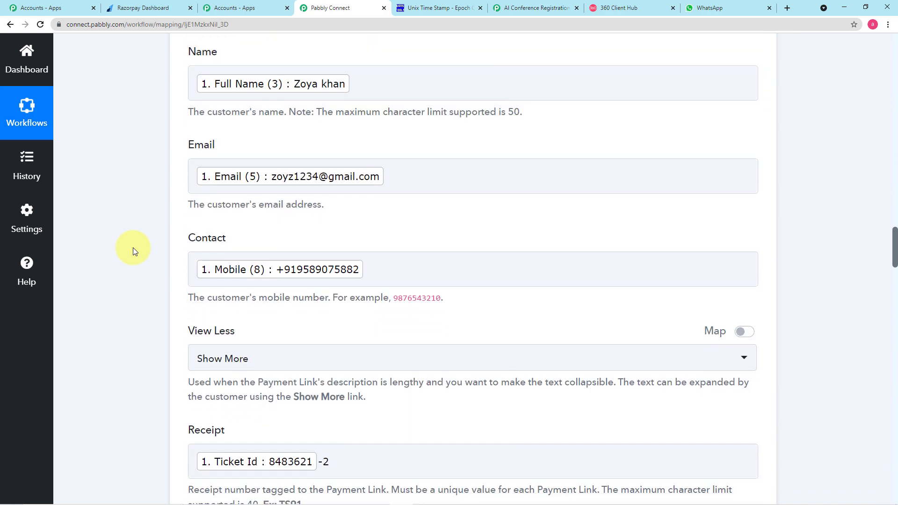
pyautogui.scroll(-10, 133, 248)
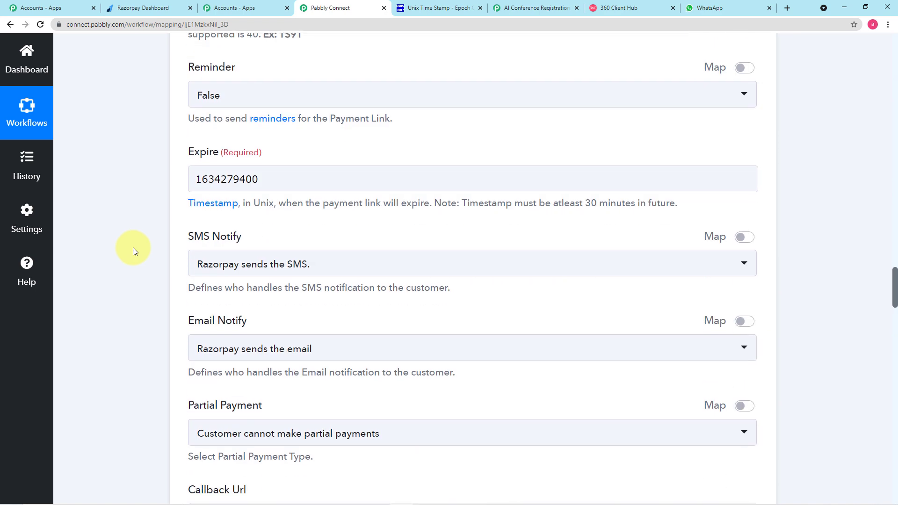
pyautogui.scroll(-12, 134, 251)
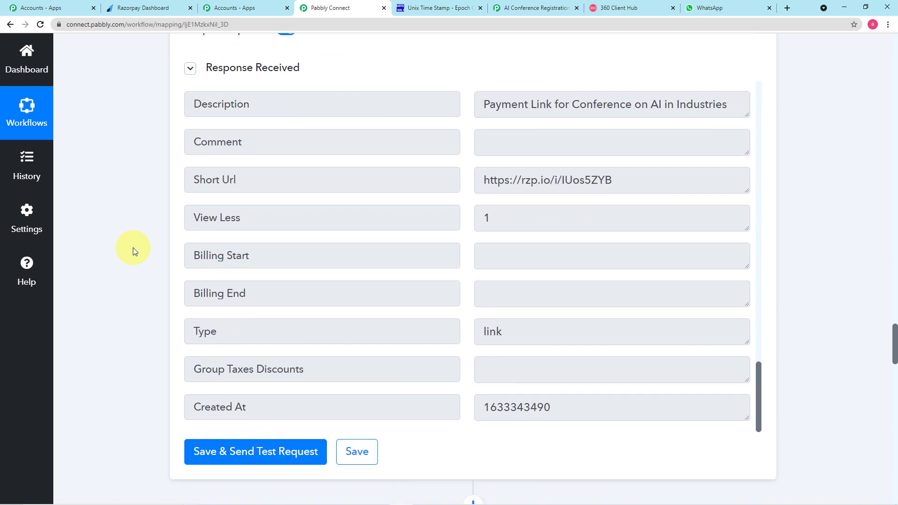
pyautogui.scroll(-8, 133, 248)
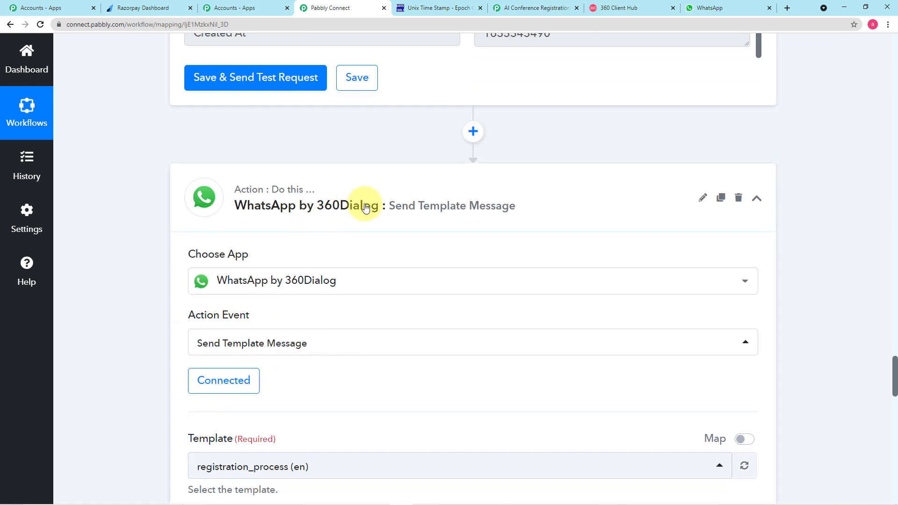
# Save the WhatsApp by 360Dialog Send Template Message step with mobile number and four body values
pyautogui.scroll(-2, 154, 248)
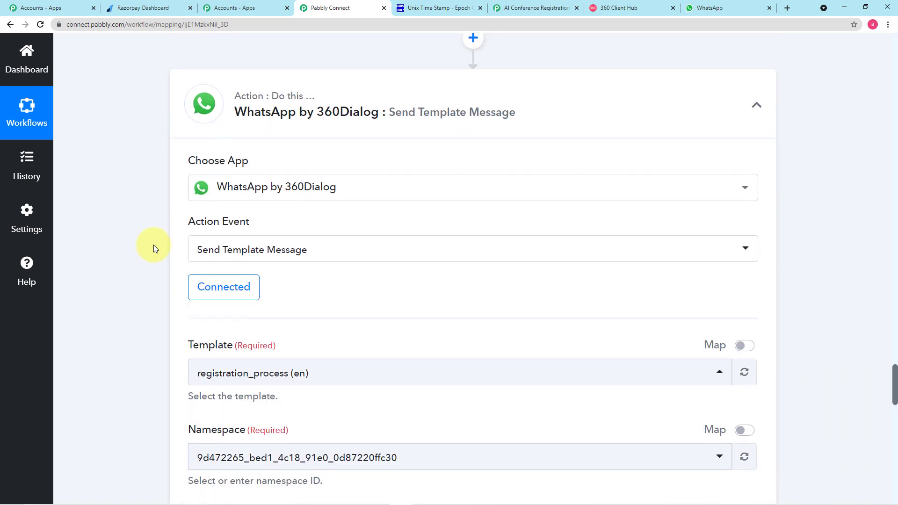
pyautogui.scroll(-1, 154, 249)
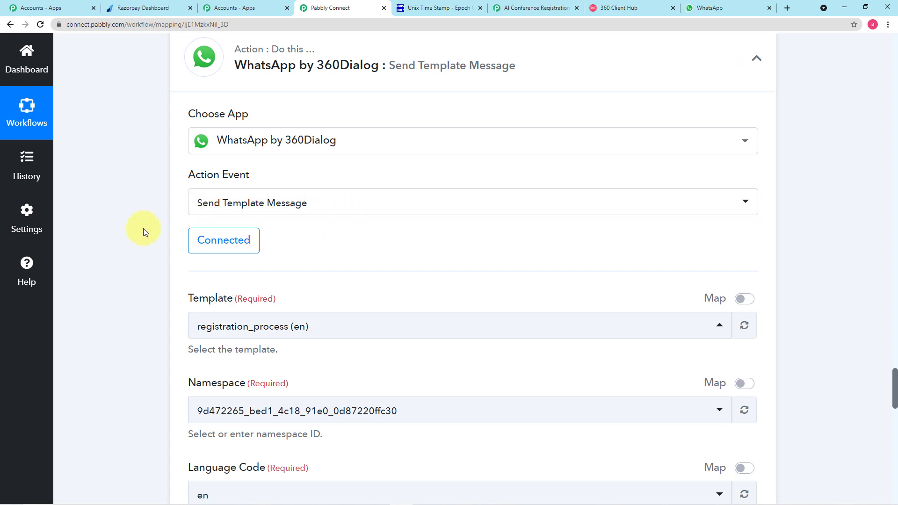
pyautogui.scroll(-4, 143, 228)
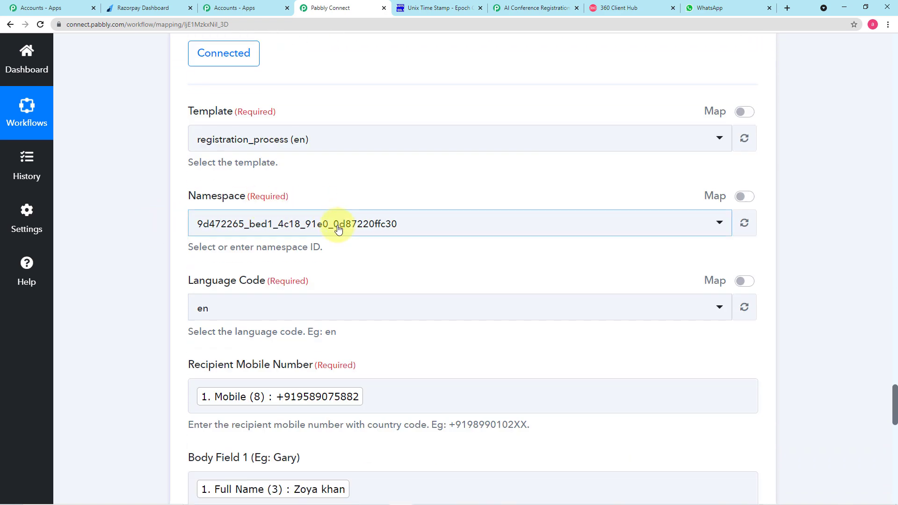
pyautogui.scroll(-8, 170, 266)
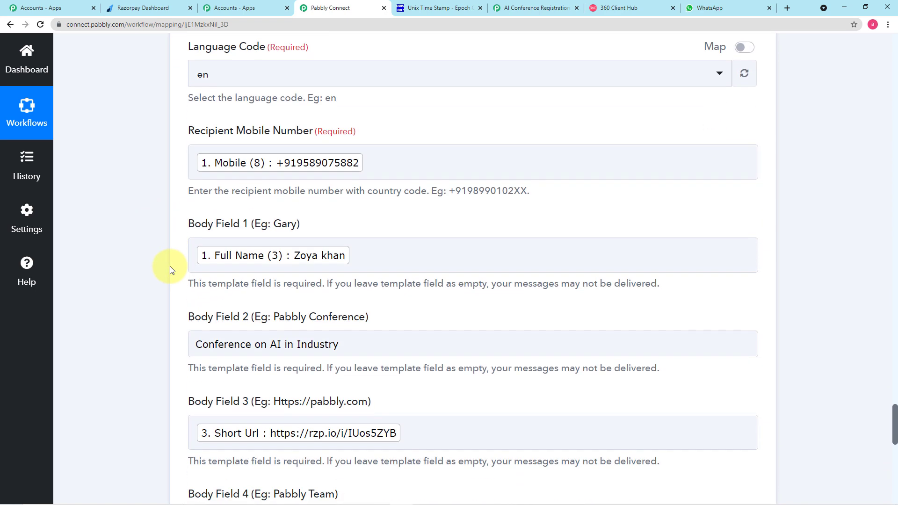
pyautogui.scroll(-2, 170, 265)
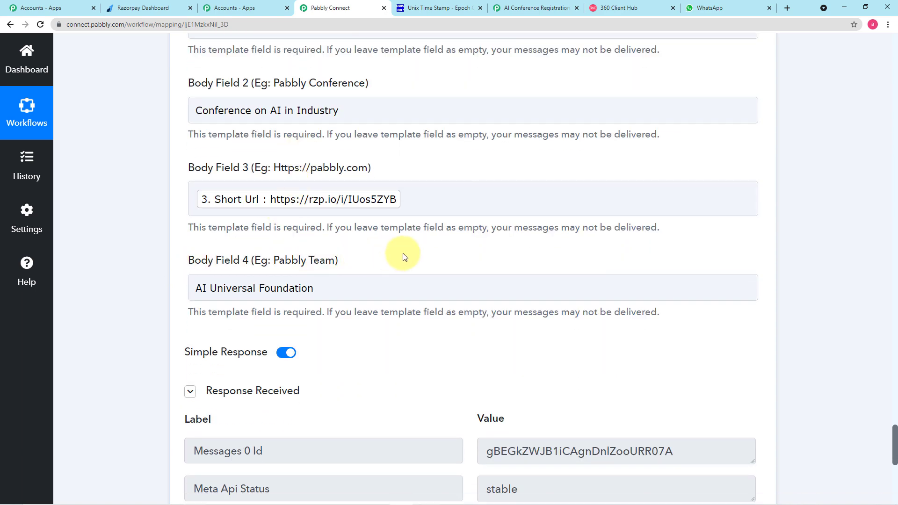
pyautogui.scroll(-1, 400, 255)
pyautogui.scroll(-3, 403, 253)
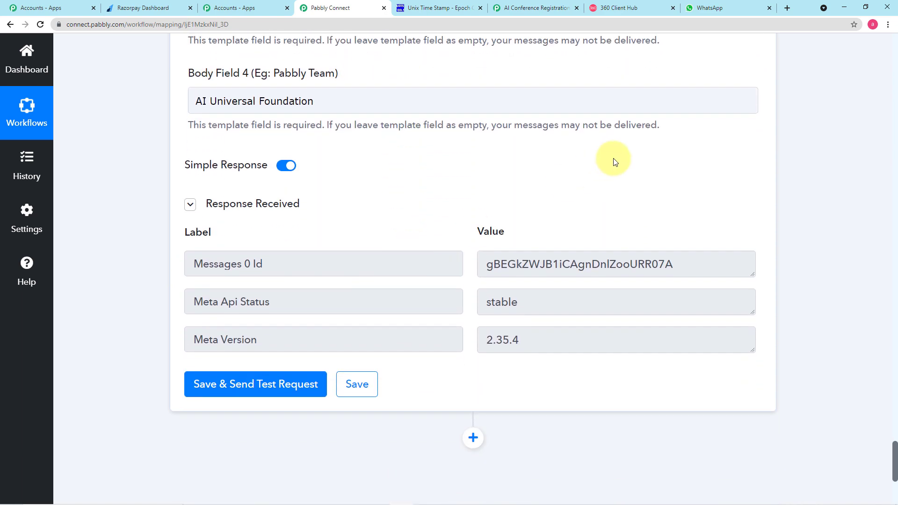
pyautogui.scroll(4, 361, 154)
pyautogui.scroll(-5, 369, 265)
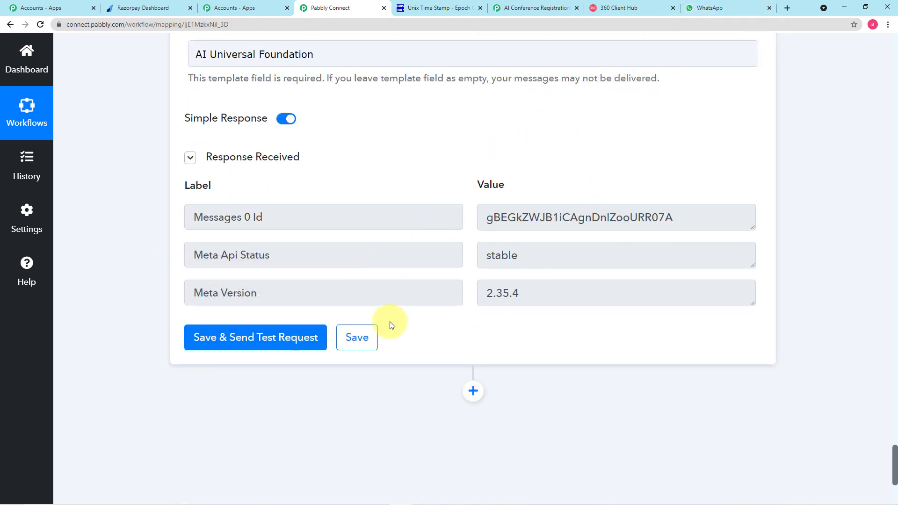
pyautogui.click(367, 338)
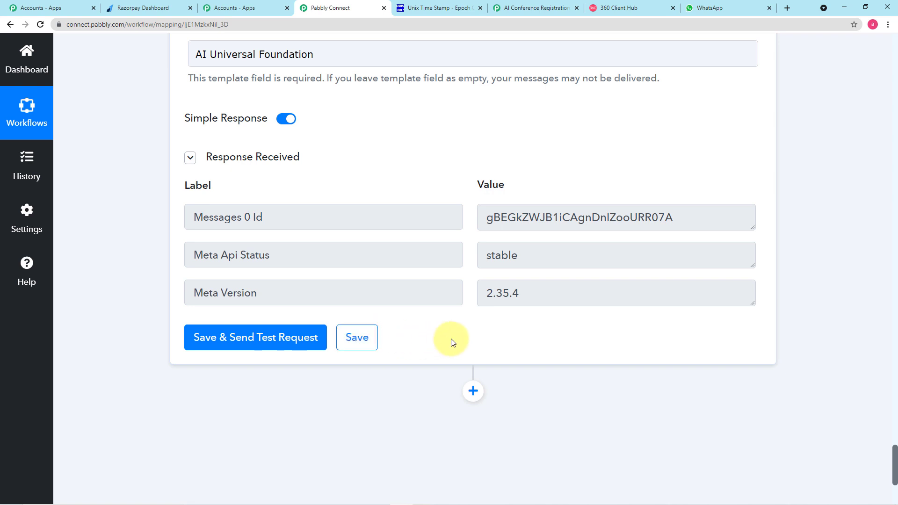
pyautogui.scroll(6, 452, 340)
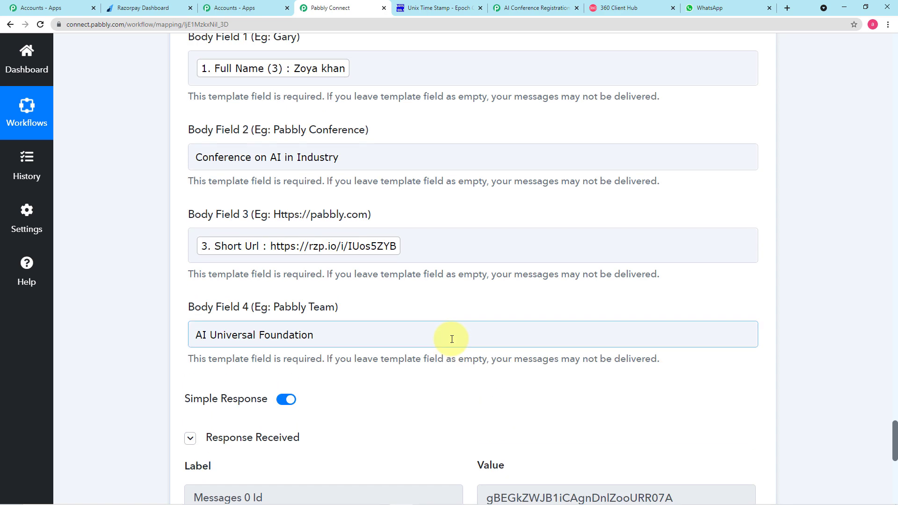
pyautogui.scroll(4, 452, 340)
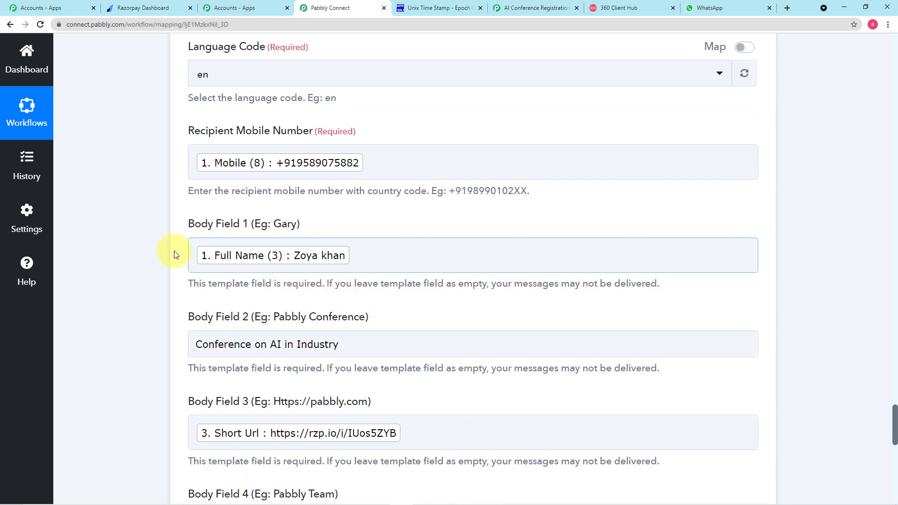
pyautogui.scroll(4, 145, 254)
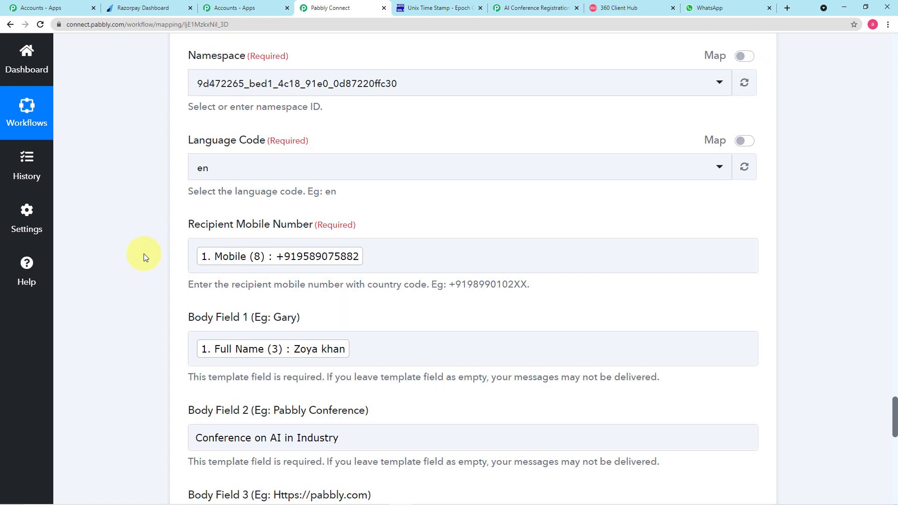